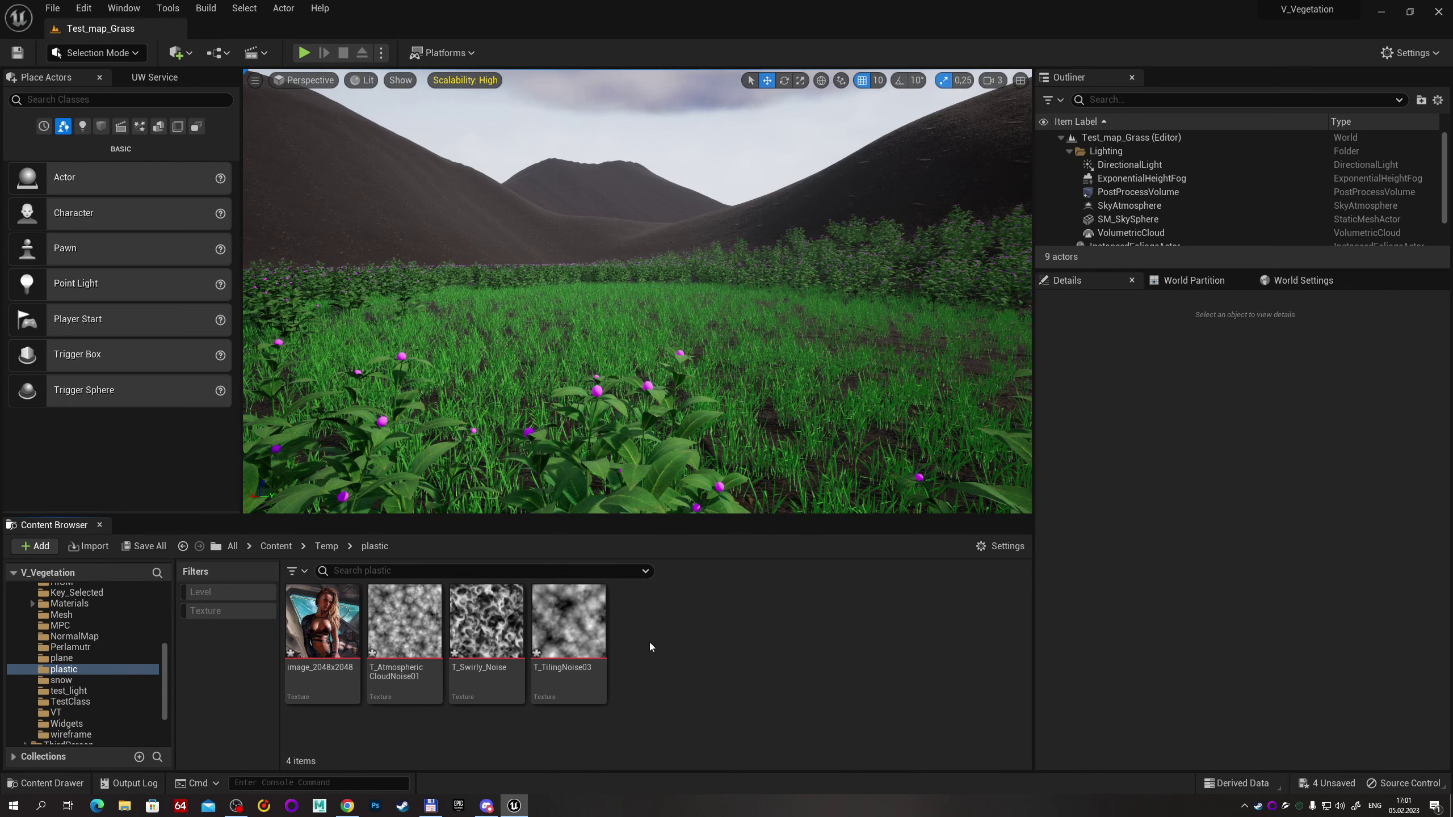
Preview image_2048x2048, T_AtmosphericCloudNoise01 and T_TilingNoise03, then close the three previews.
double_click(322, 622)
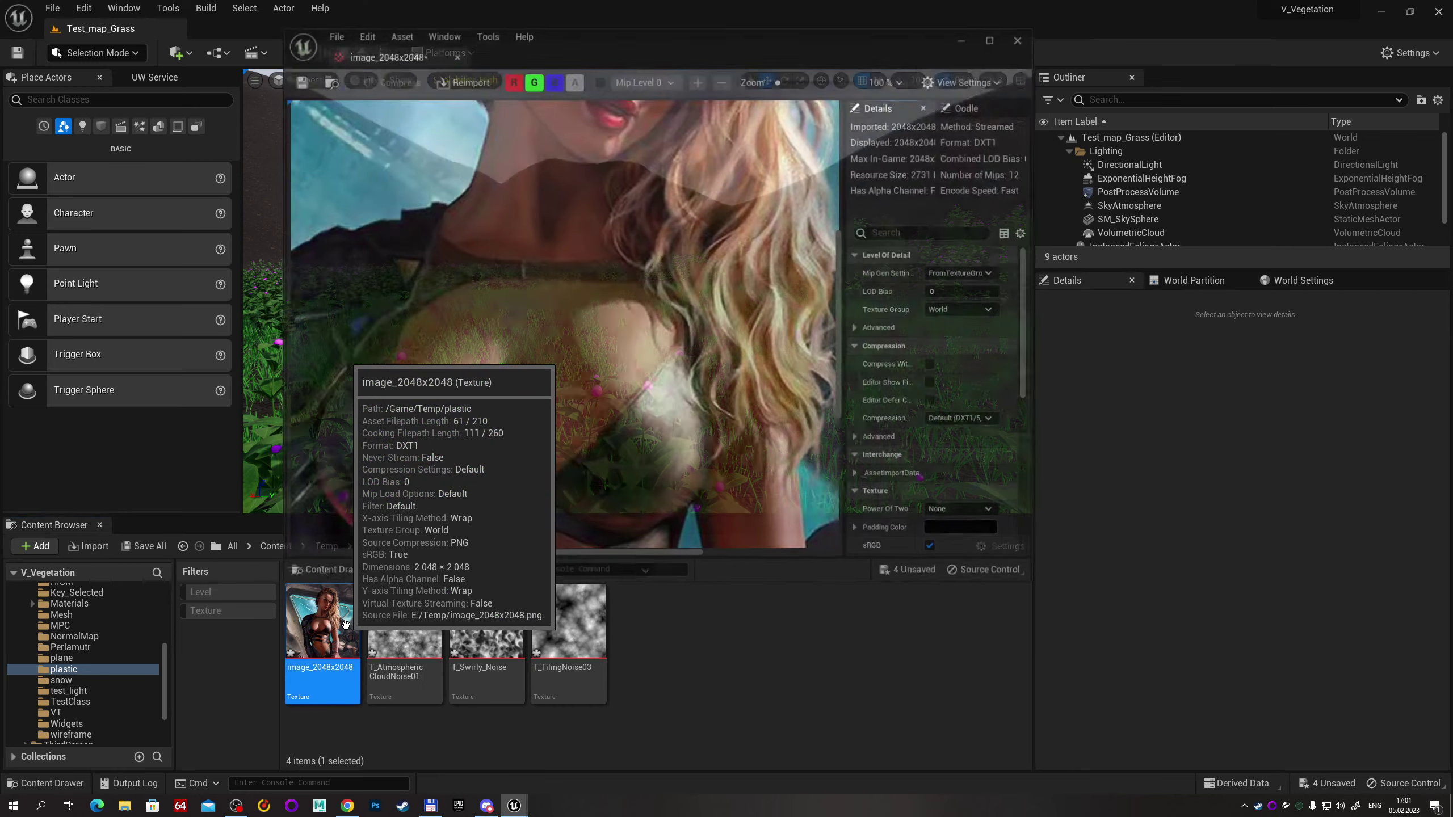
scroll(636, 330, down, 2)
scroll(636, 329, down, 2)
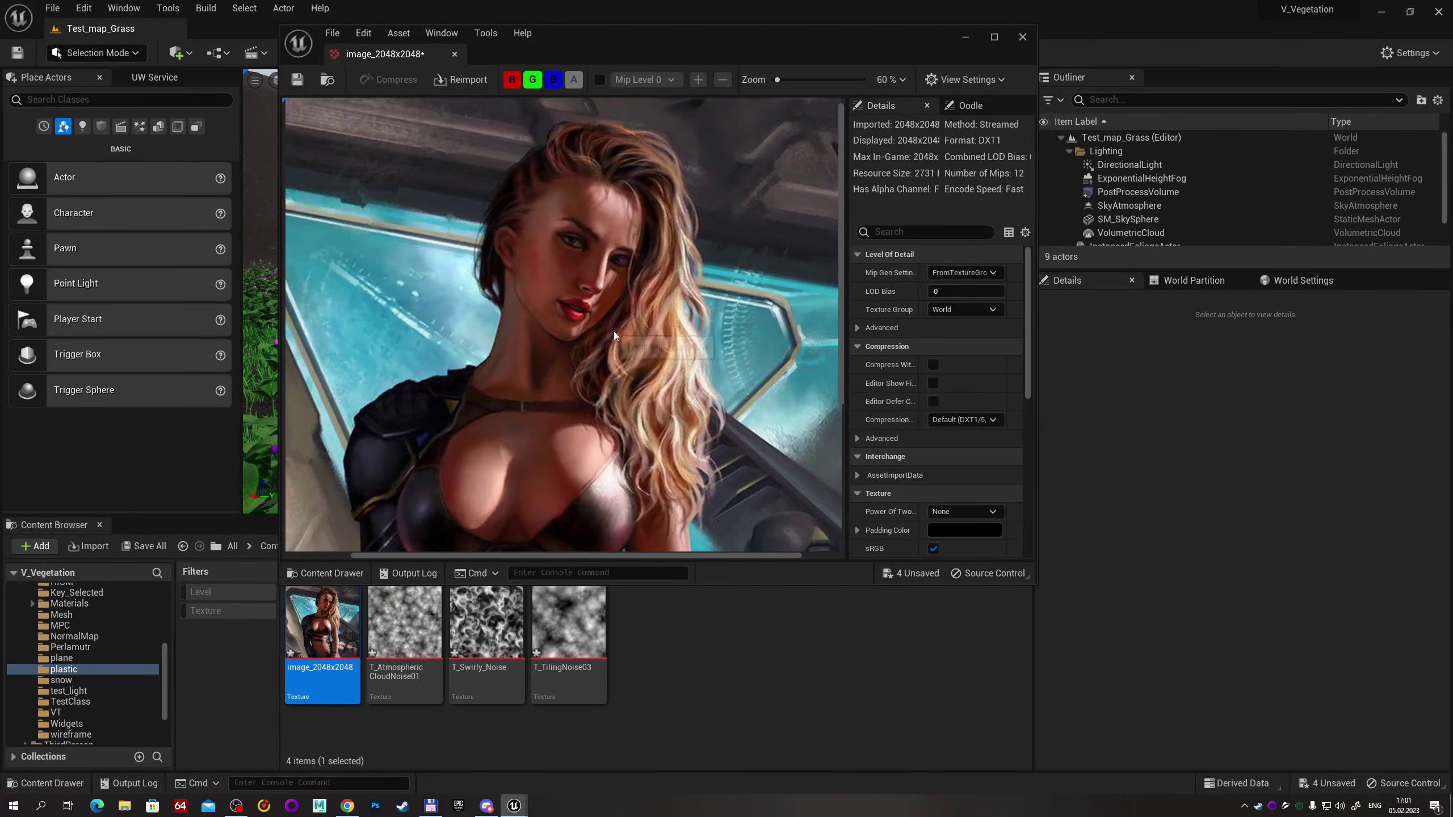
double_click(415, 610)
double_click(550, 630)
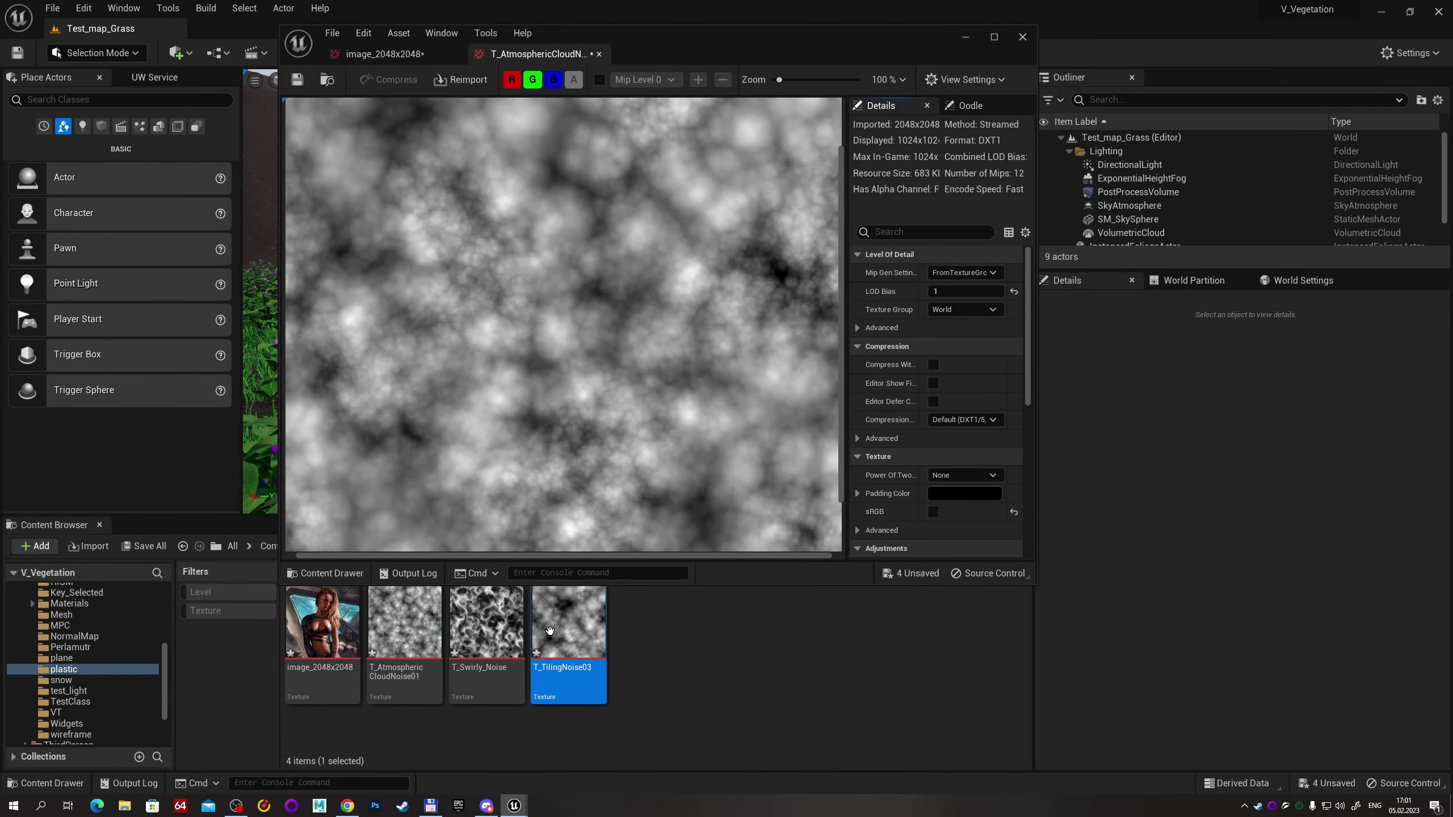
scroll(553, 406, down, 2)
scroll(553, 398, down, 3)
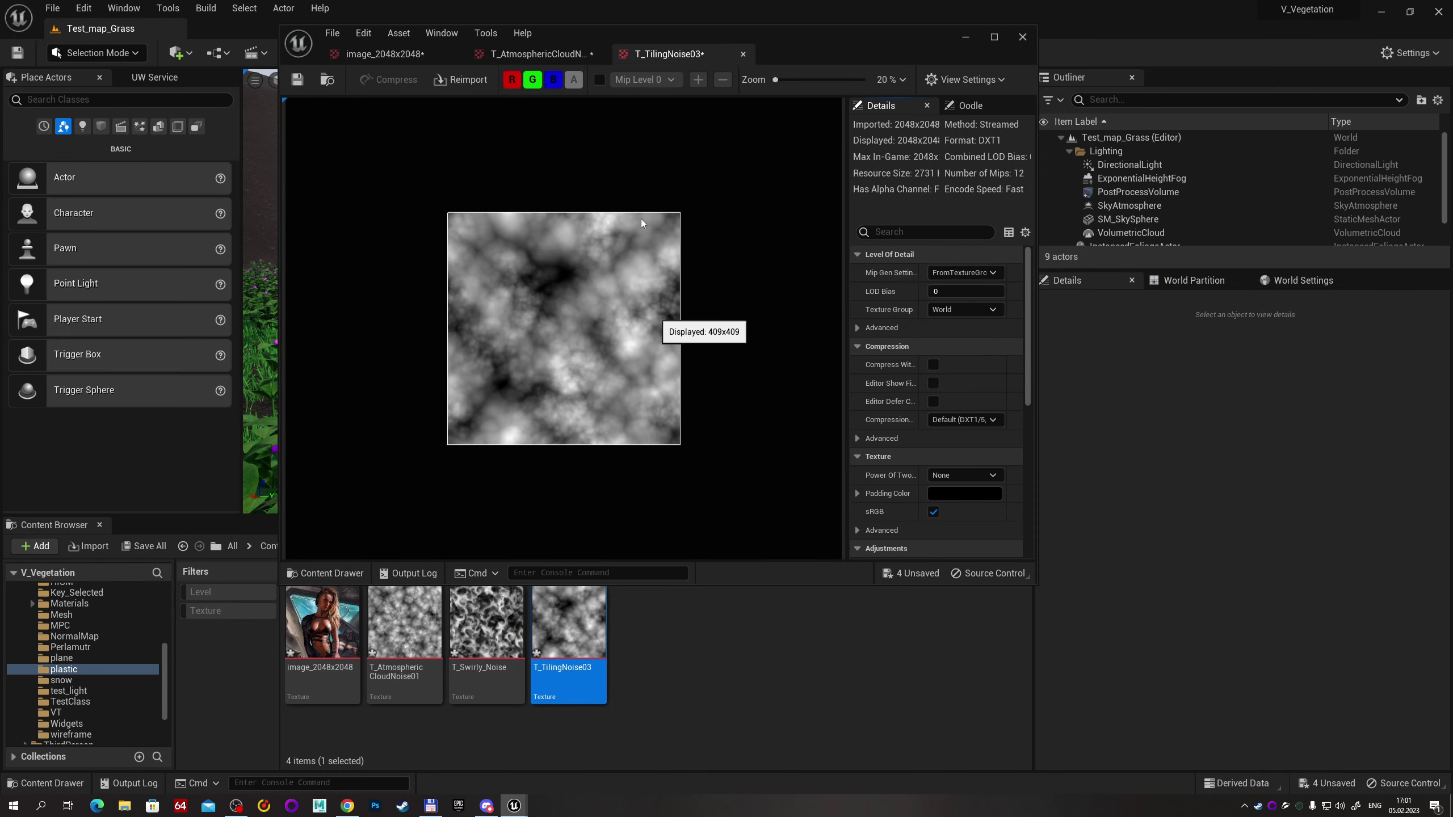
click(599, 57)
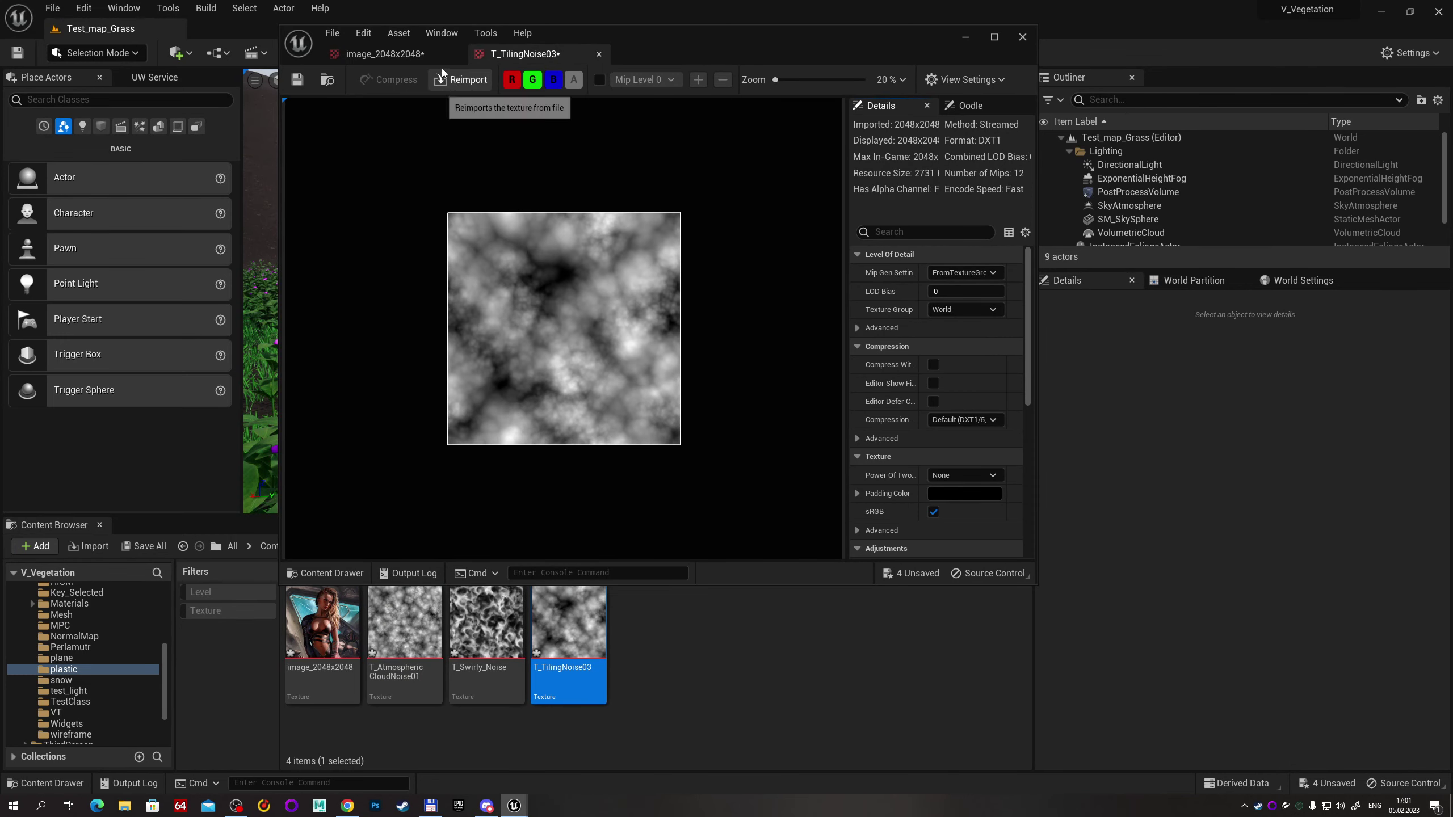
click(454, 54)
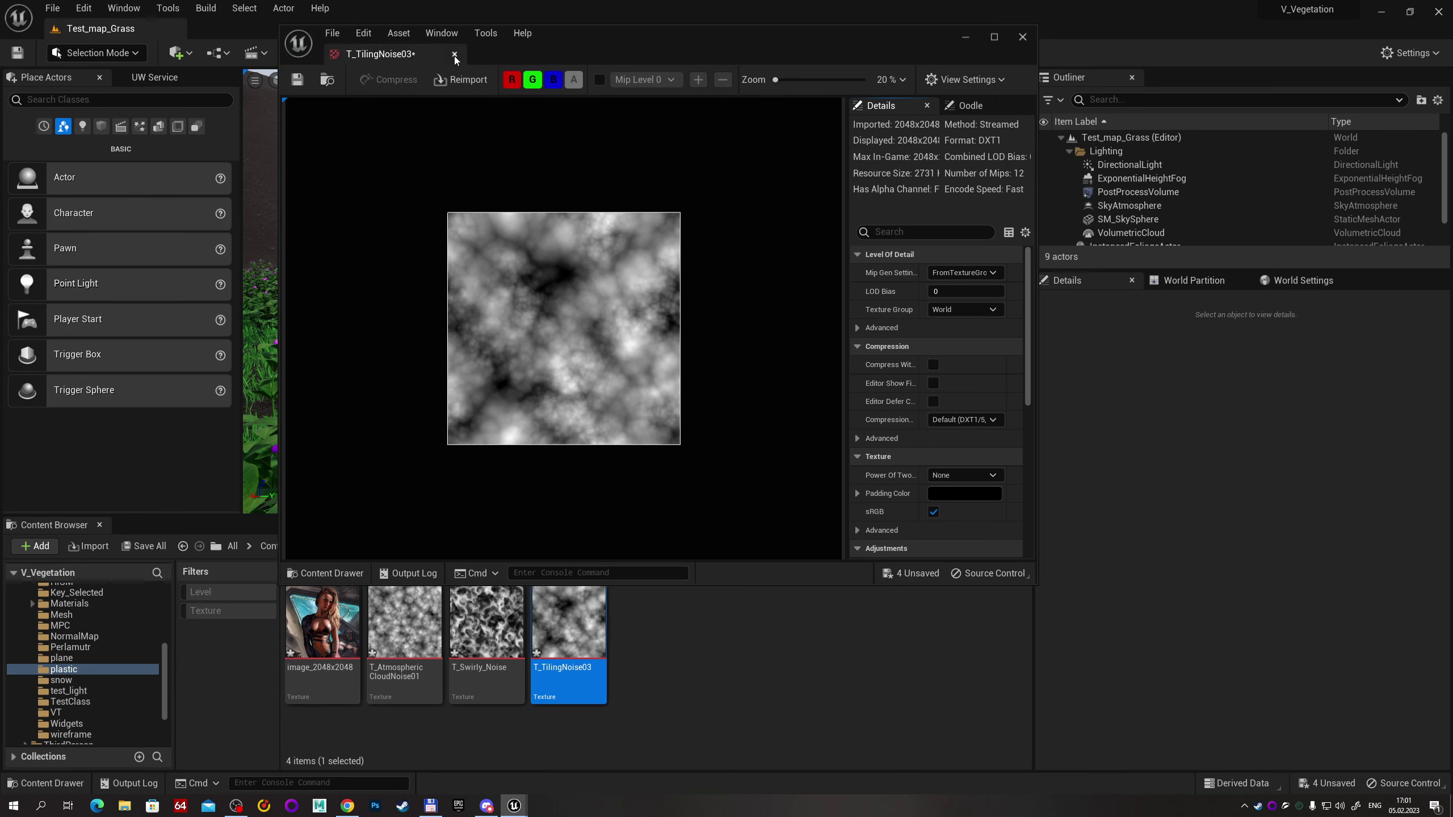
click(454, 54)
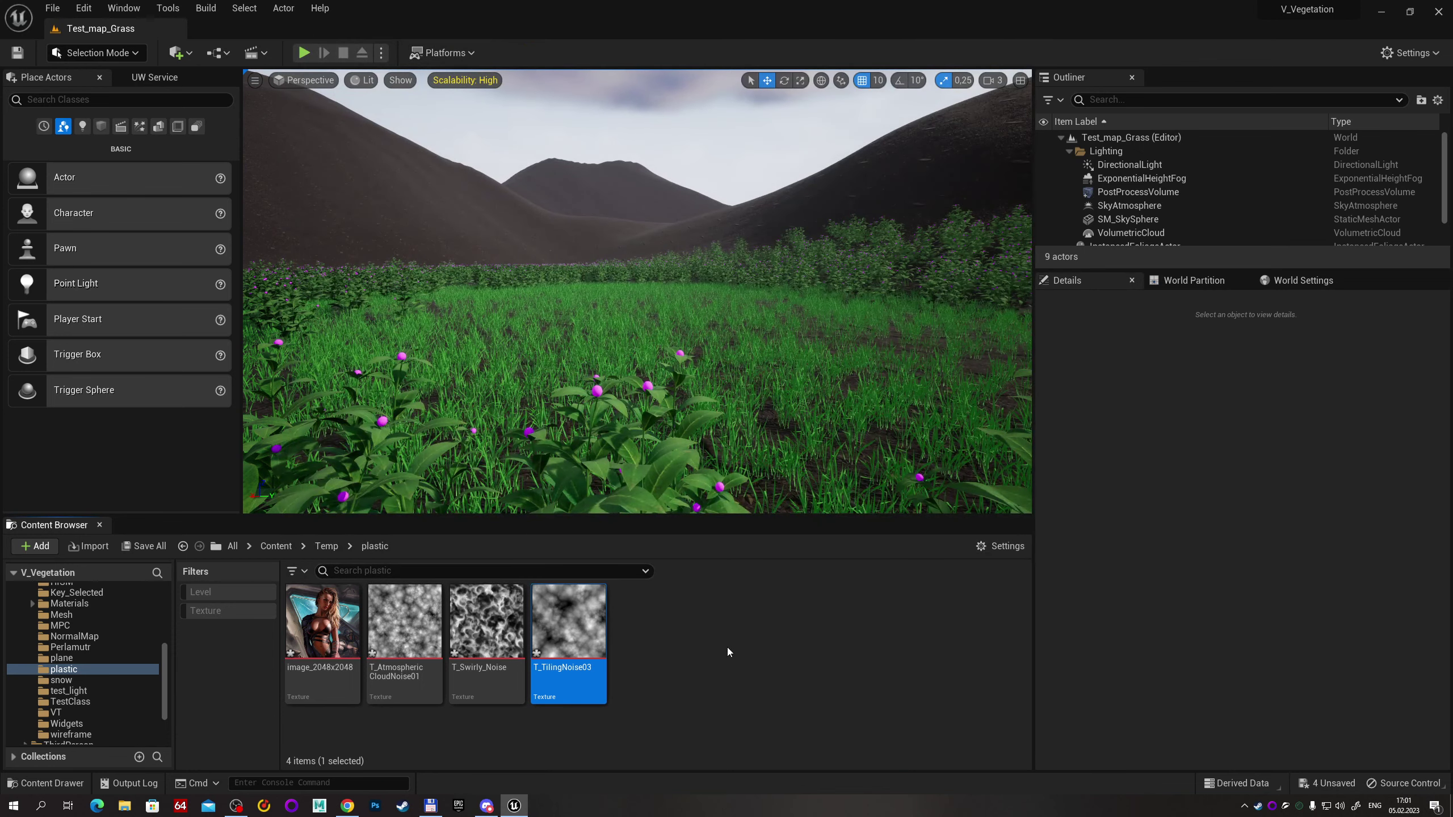
Create a new material named m_plastic and open it in the material editor.
right_click(728, 652)
click(806, 334)
text(m_plastic)
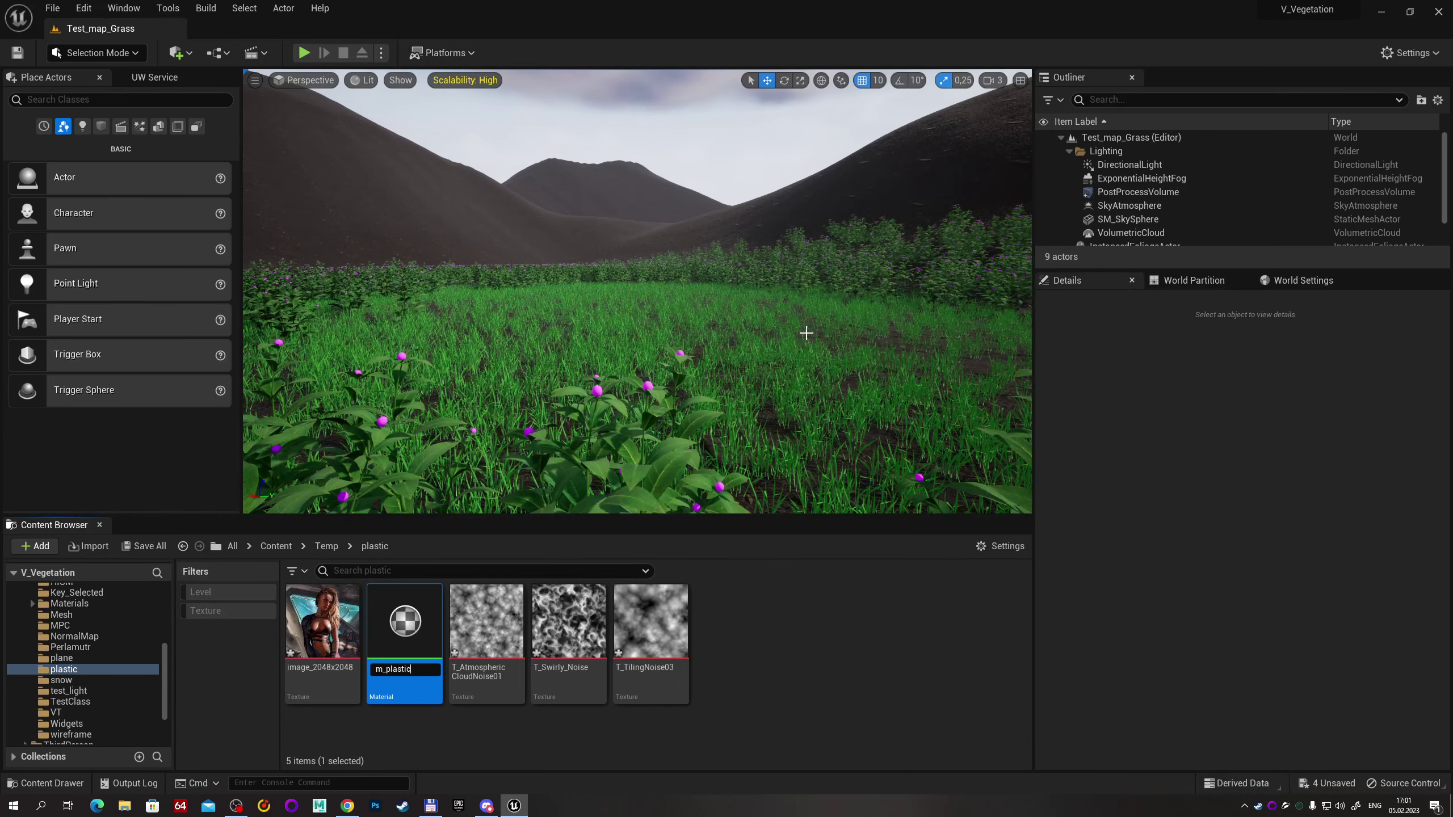
key(Return)
double_click(439, 618)
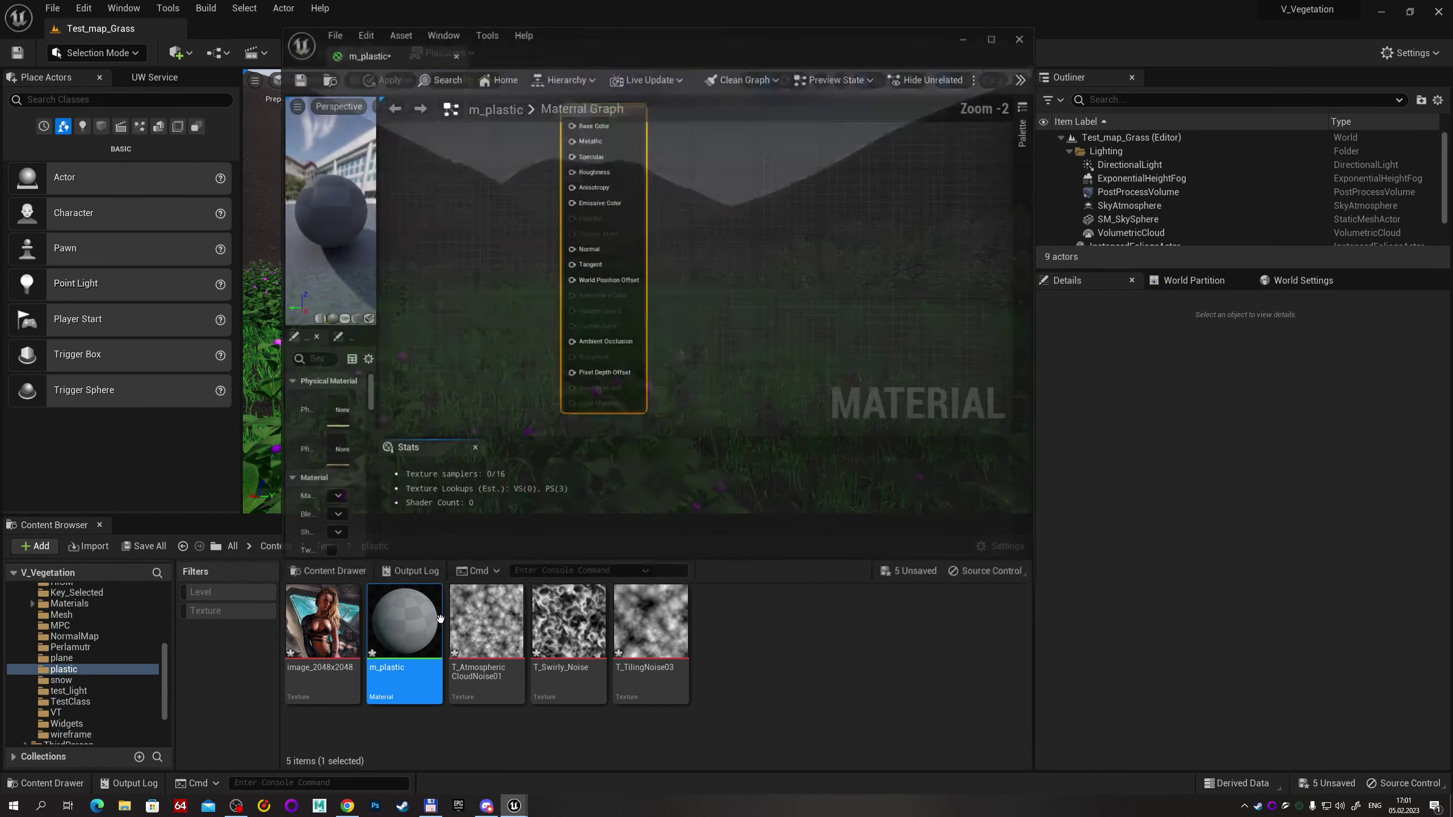
Add image_2048x2048, T_AtmosphericCloudNoise01 and T_TilingNoise03 to the graph as Texture Sample nodes.
drag(323, 623, 550, 189)
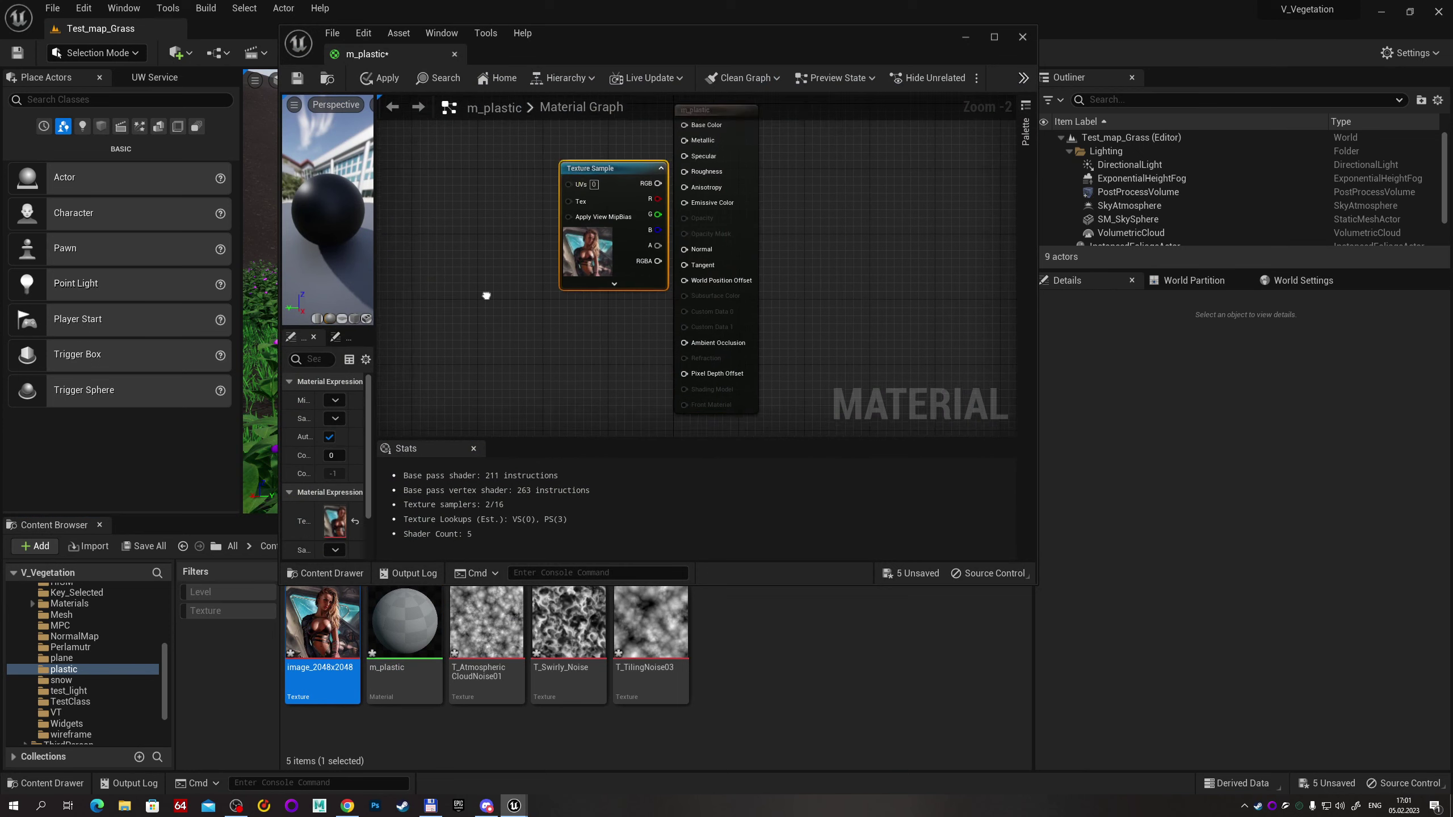
right_drag(486, 298, 619, 264)
drag(487, 624, 444, 274)
right_drag(664, 323, 772, 265)
drag(651, 624, 546, 410)
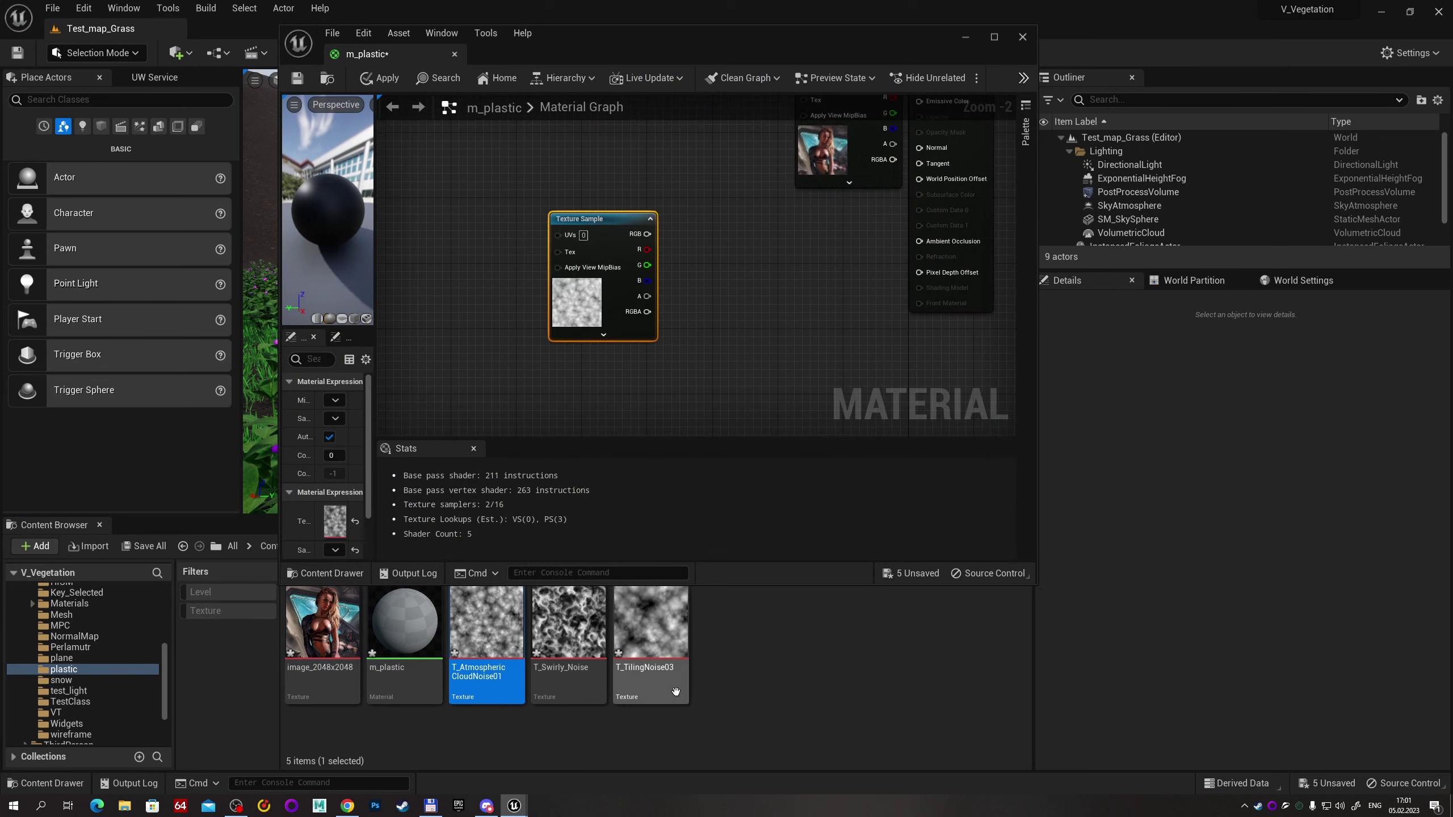
Maximize the editor and arrange the nodes: cloud noise above tiling noise, image texture to the right.
double_click(726, 52)
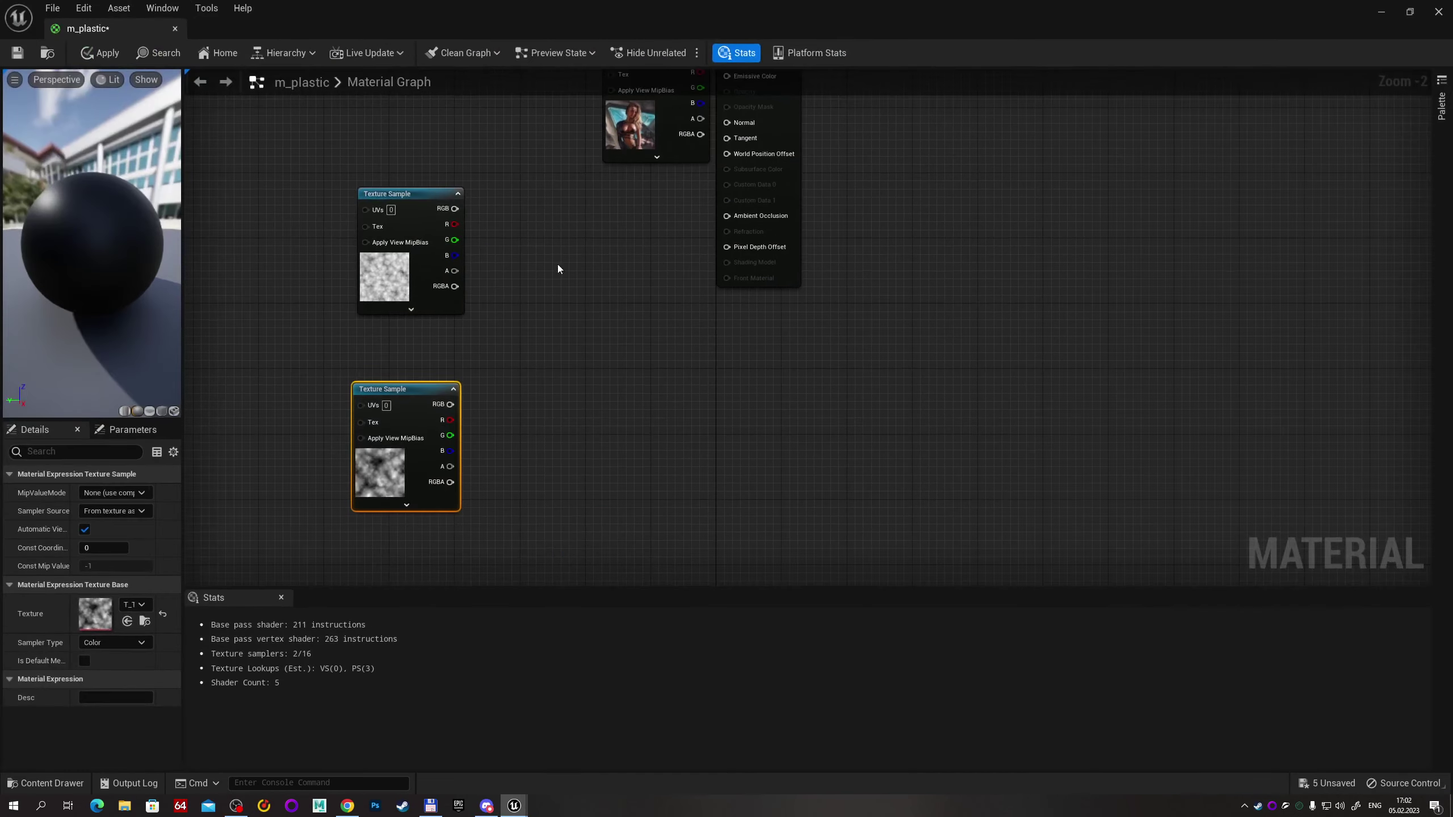
scroll(558, 269, up, 2)
right_drag(820, 373, 660, 201)
drag(659, 200, 332, 165)
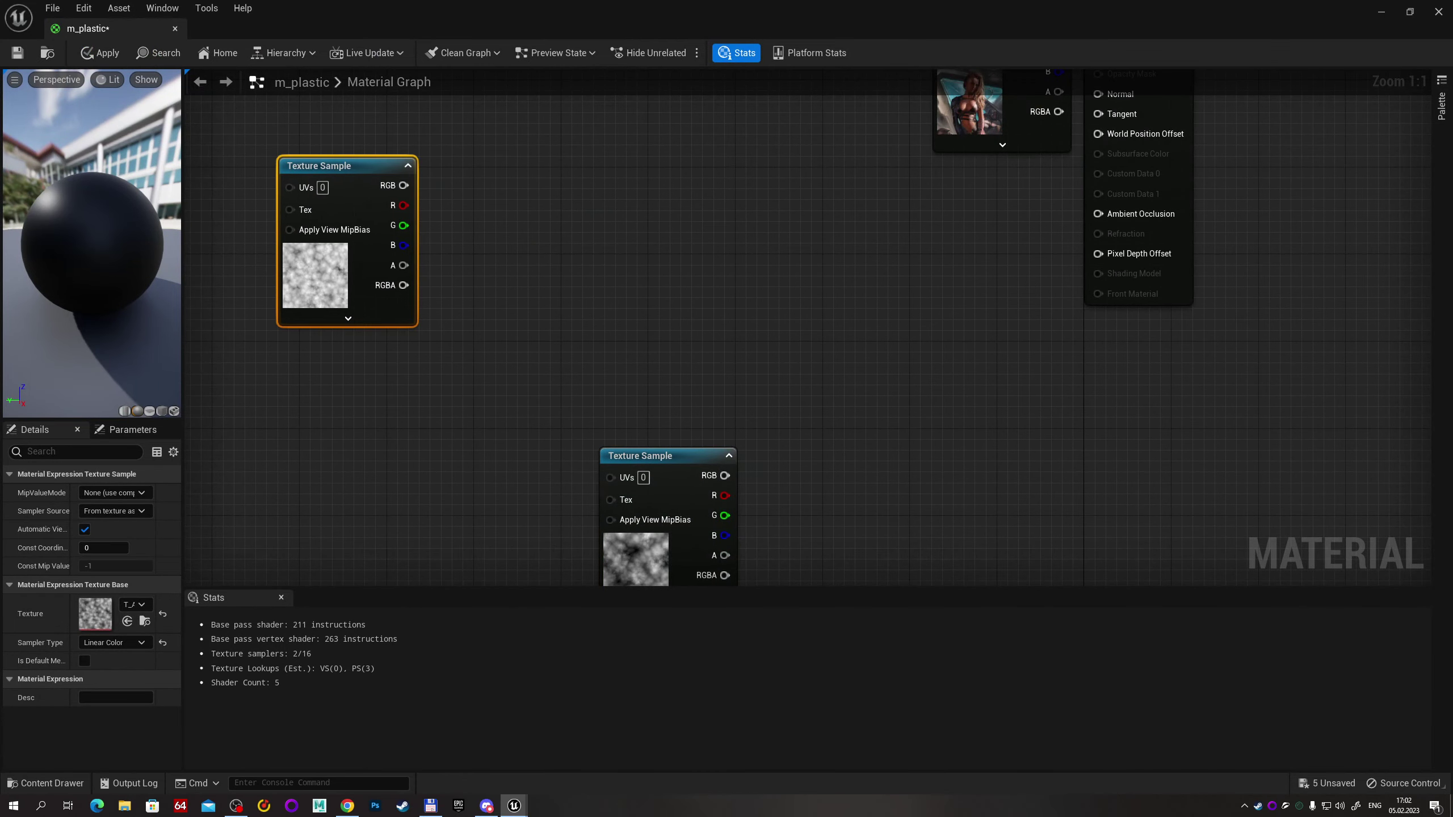
right_drag(651, 482, 865, 417)
drag(875, 386, 551, 308)
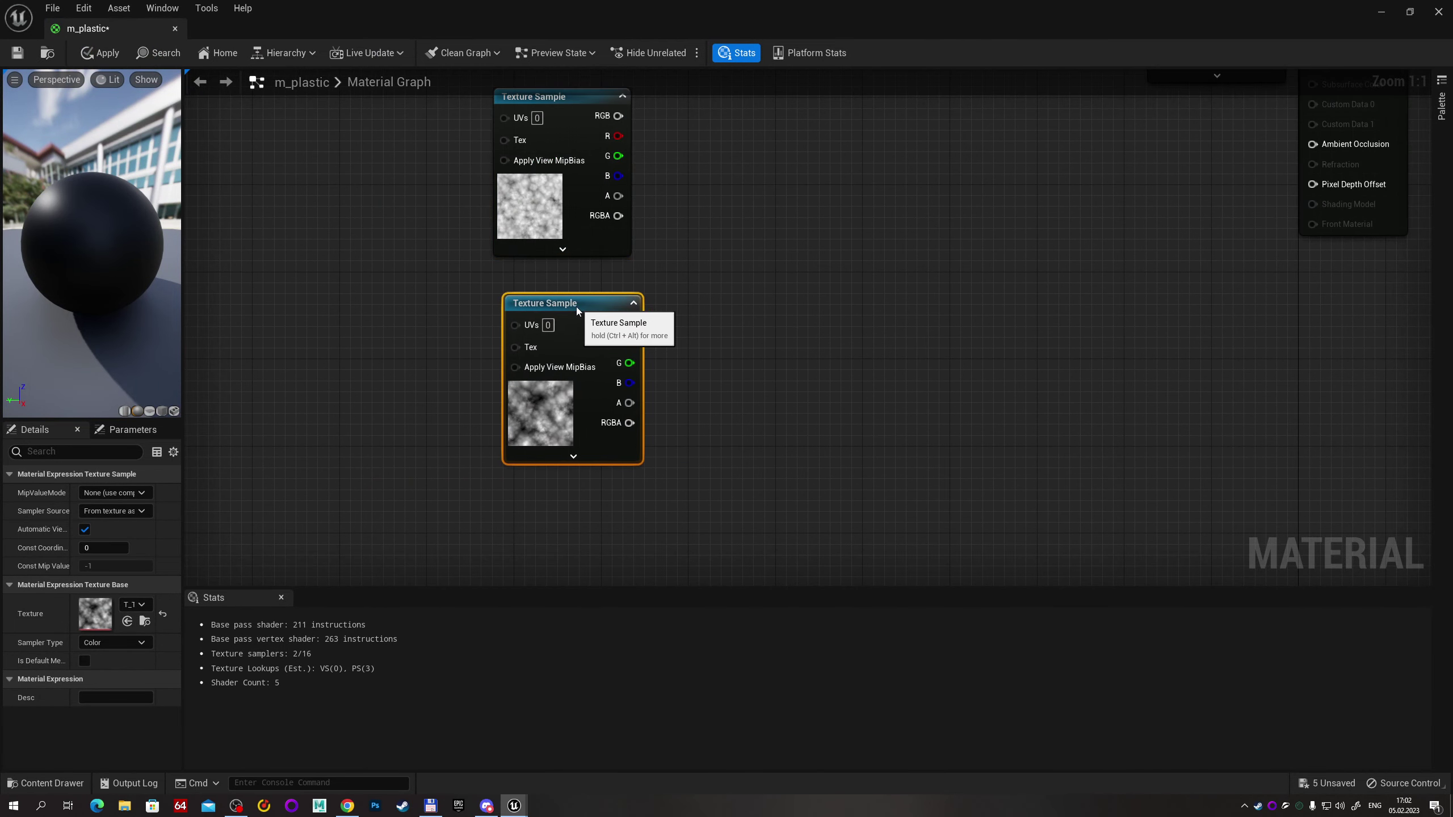
right_drag(618, 255, 563, 373)
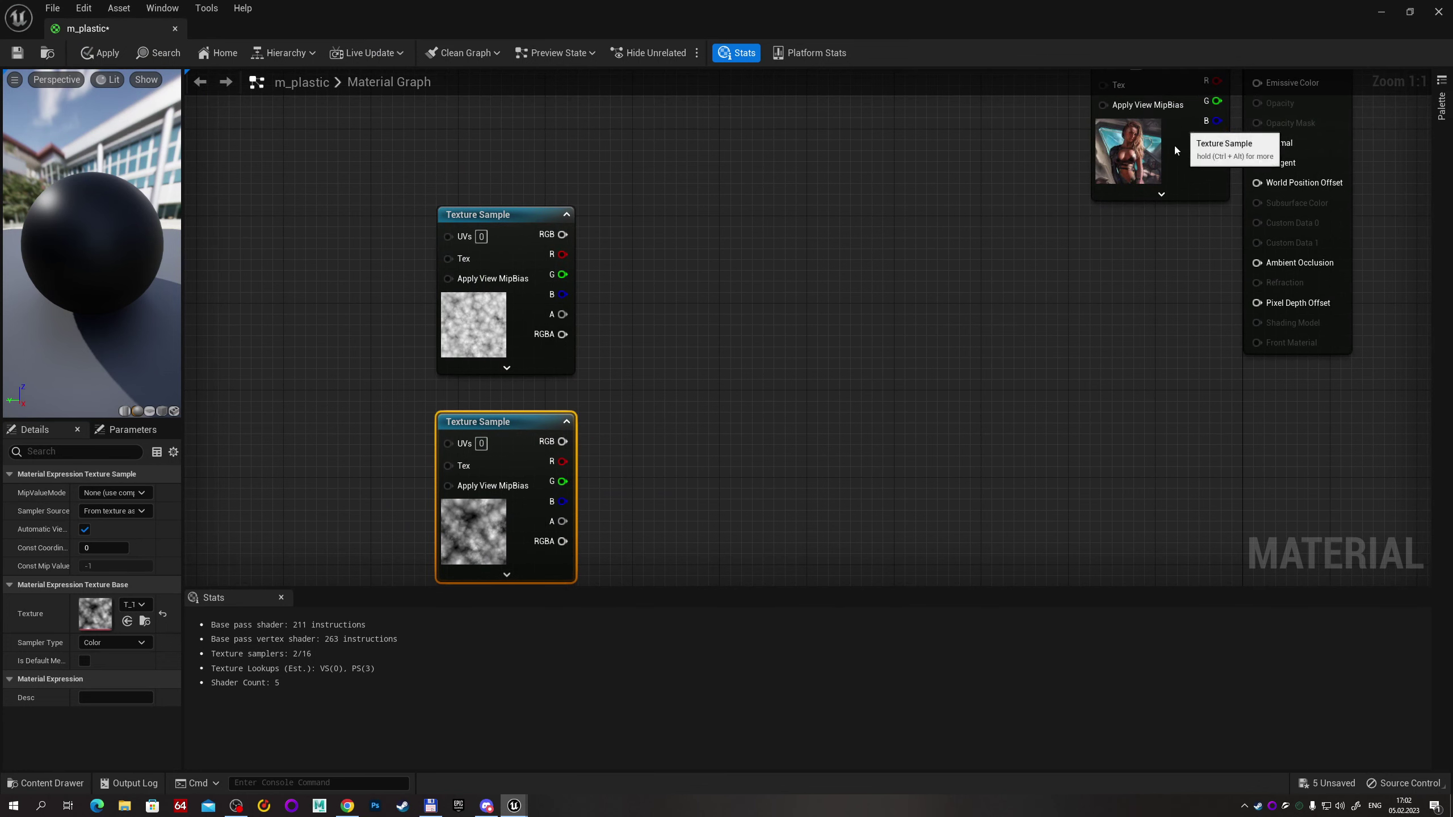
drag(1179, 114, 1025, 256)
right_drag(542, 256, 645, 245)
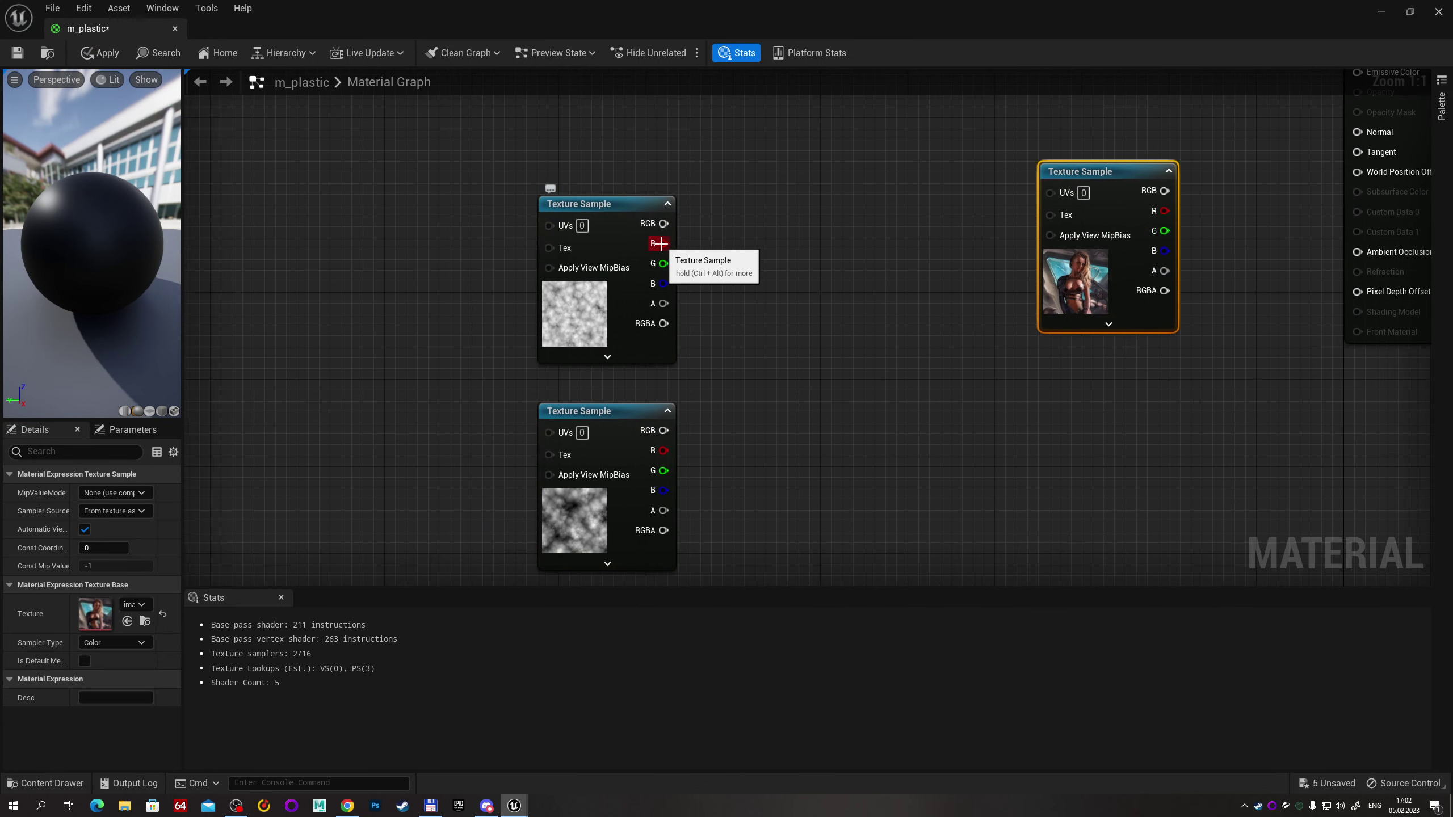
click(568, 304)
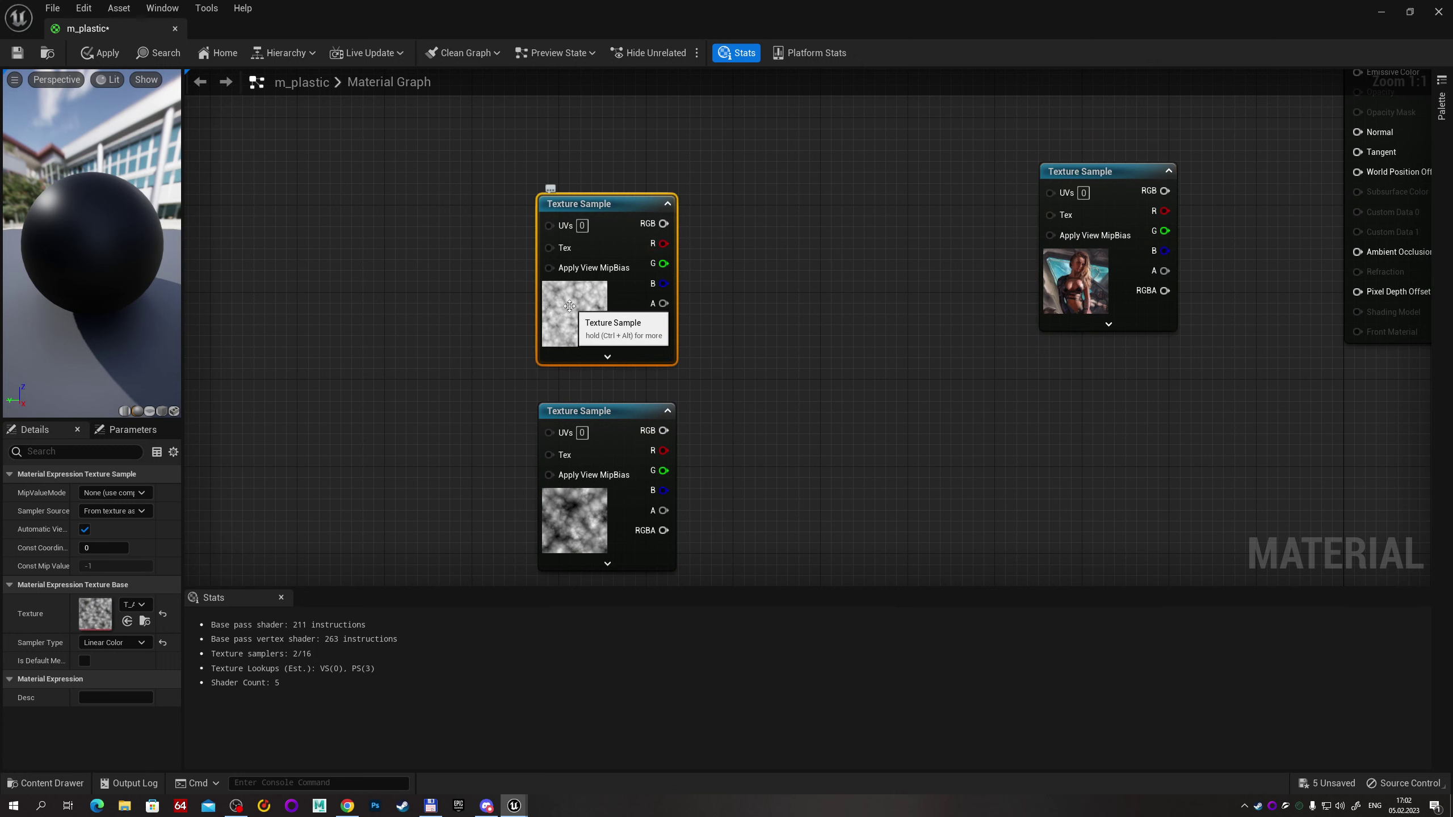
Open T_AtmosphericCloudNoise01, change its Chroma Key settings, then save and close the texture.
double_click(93, 610)
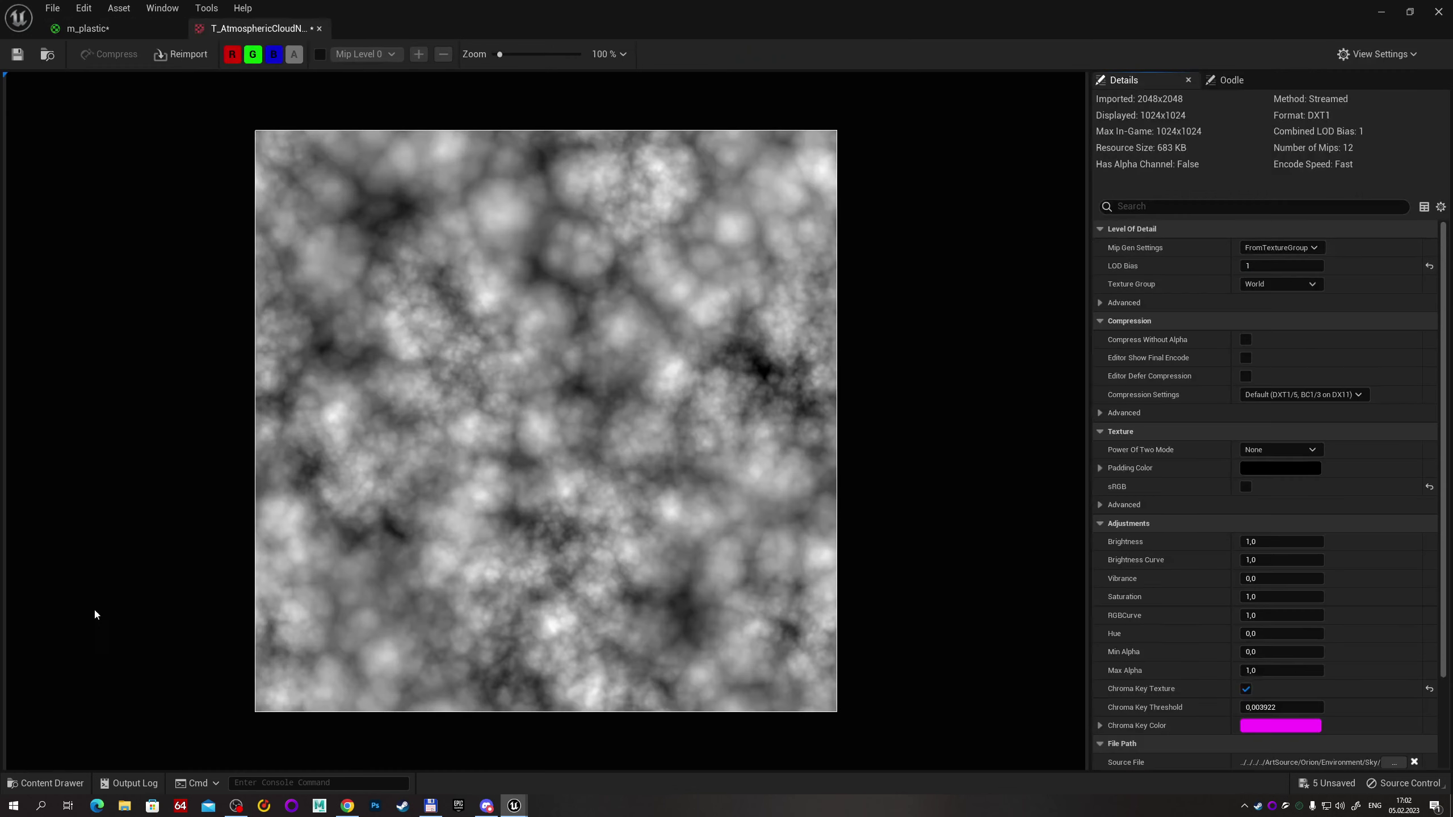
click(1283, 725)
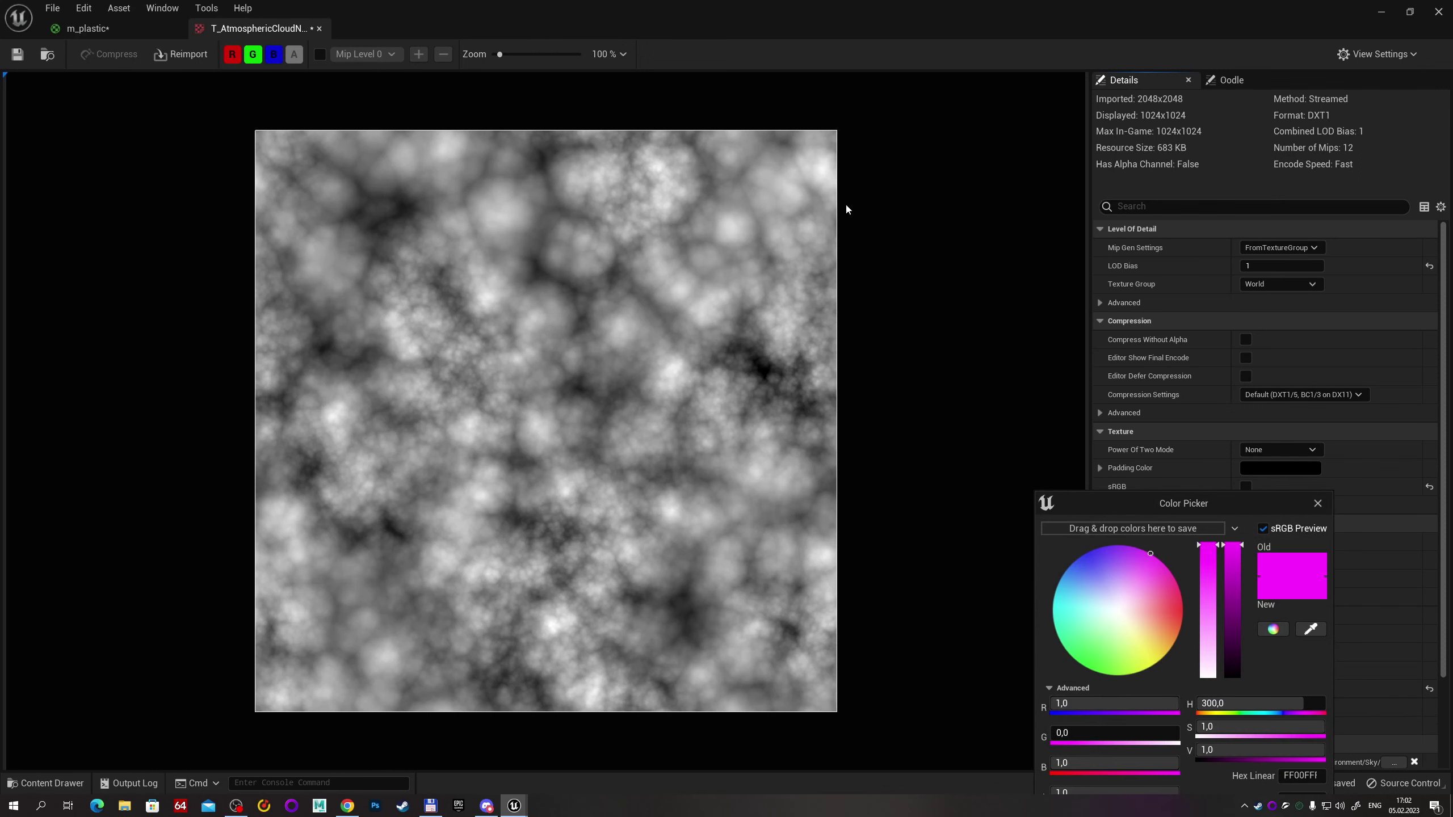
click(1309, 628)
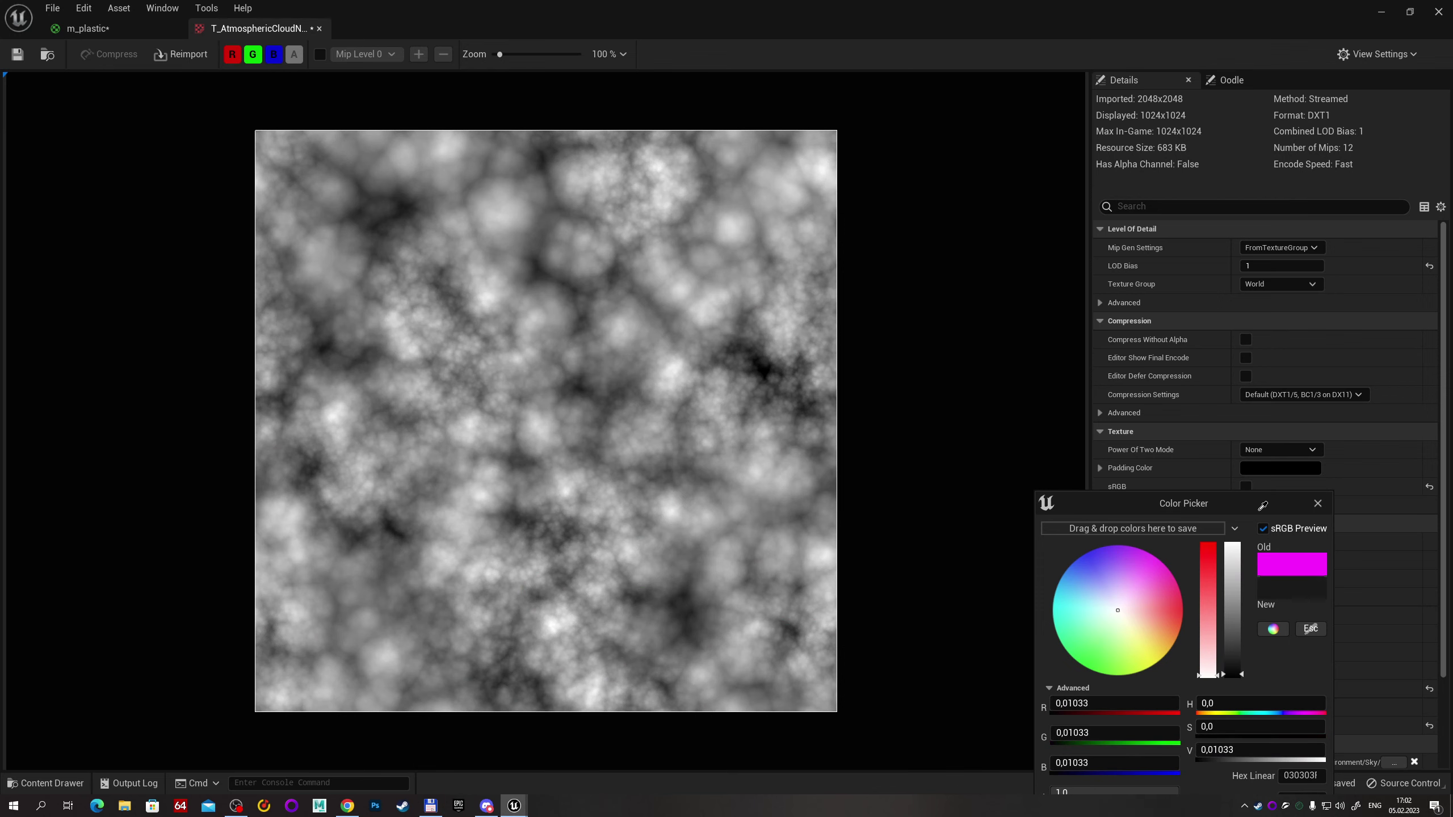
click(1317, 505)
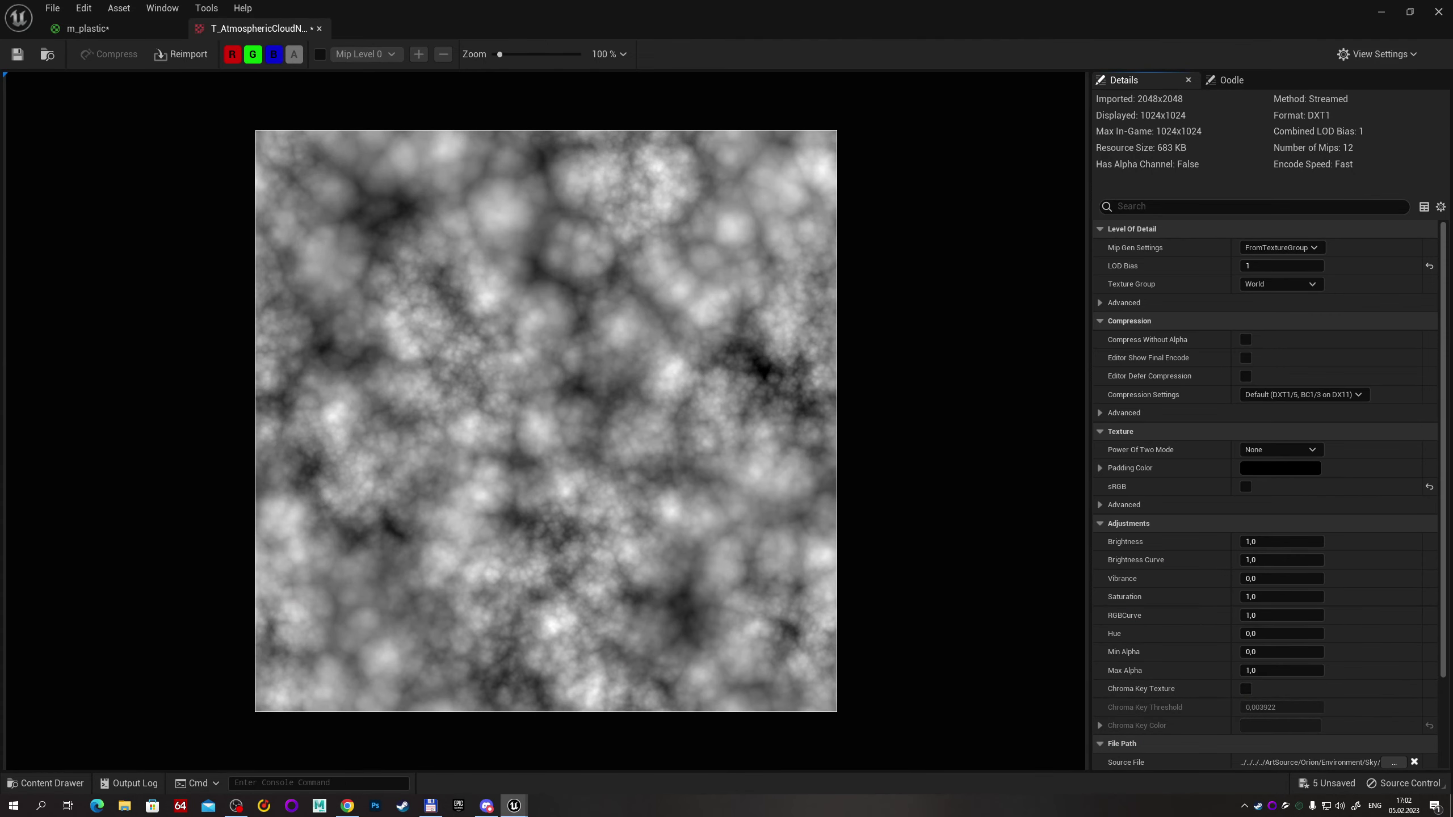
click(17, 61)
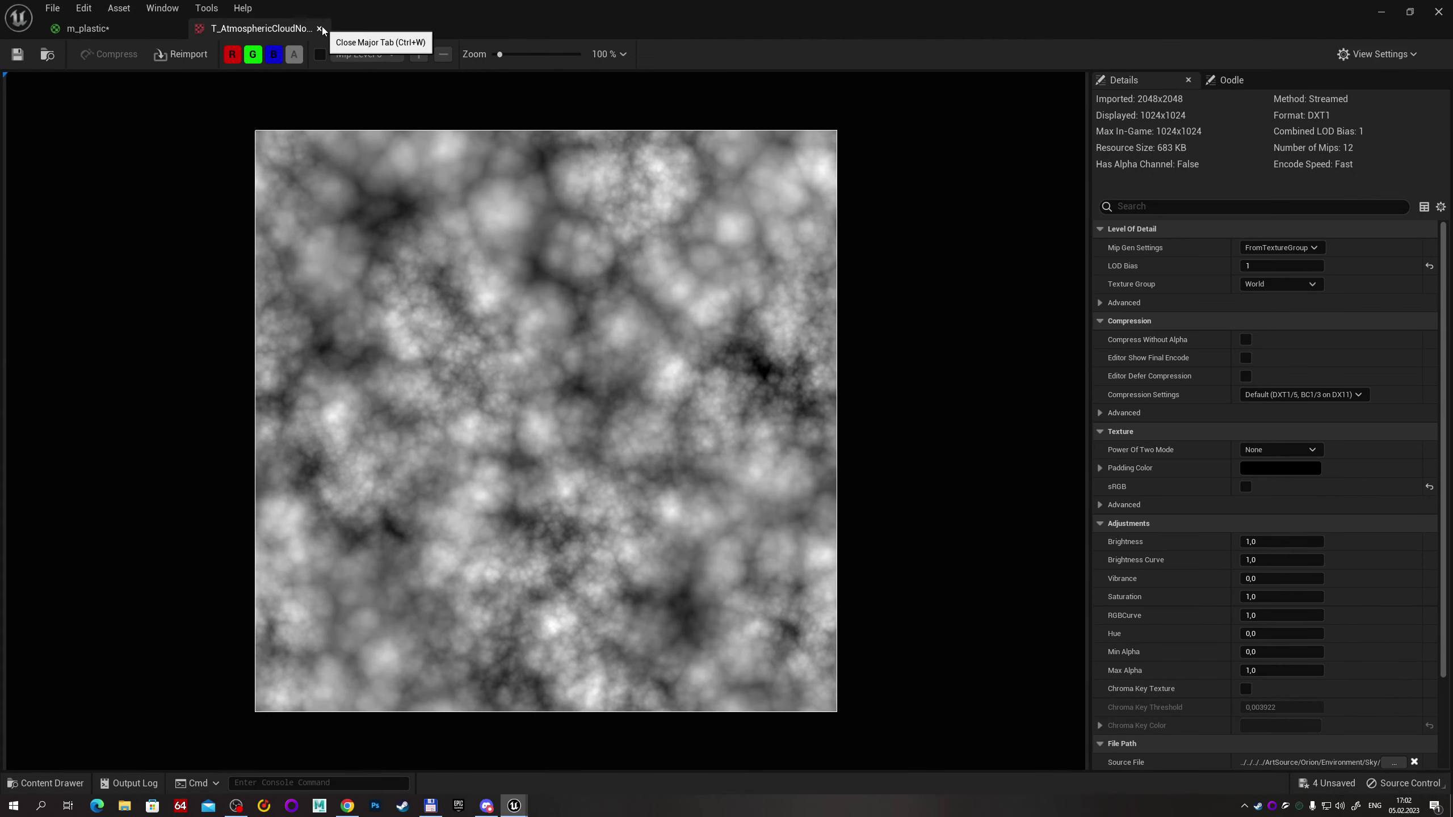
click(319, 28)
Feed the cloud and tiling noise R outputs into two Subtract nodes with B set to 0.45.
drag(525, 231, 605, 245)
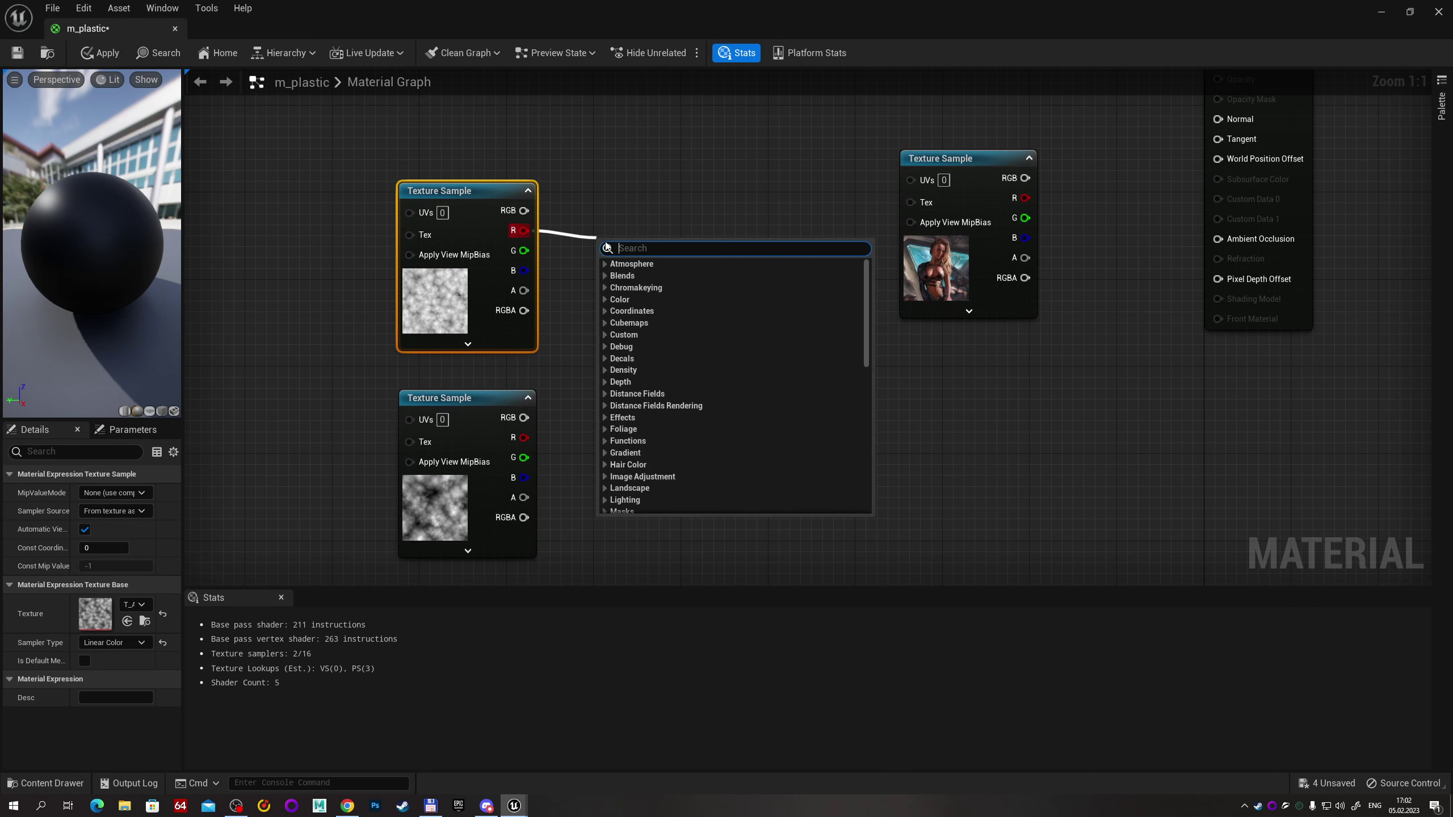
text(subtract)
key(Return)
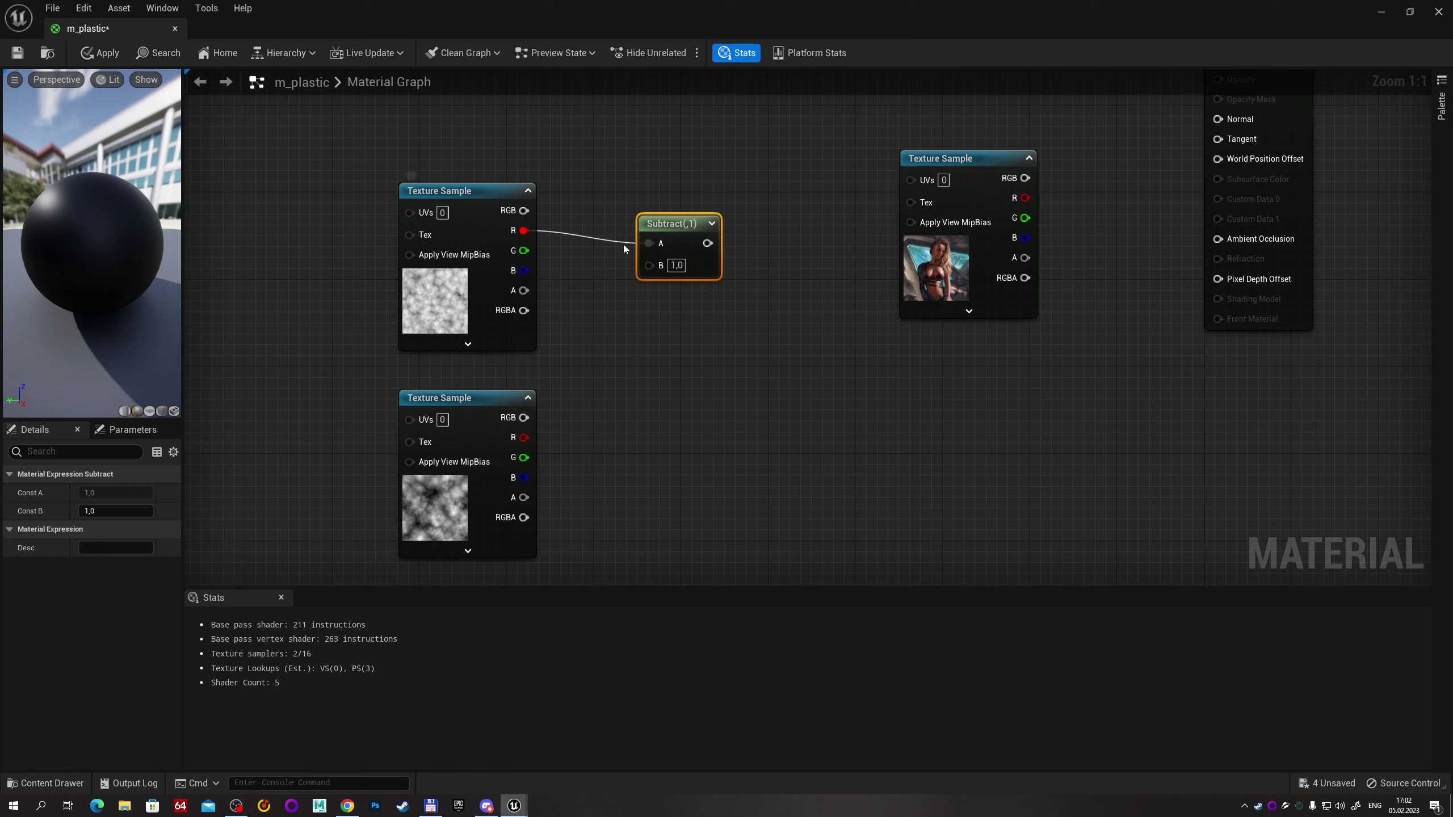
click(676, 266)
text(45)
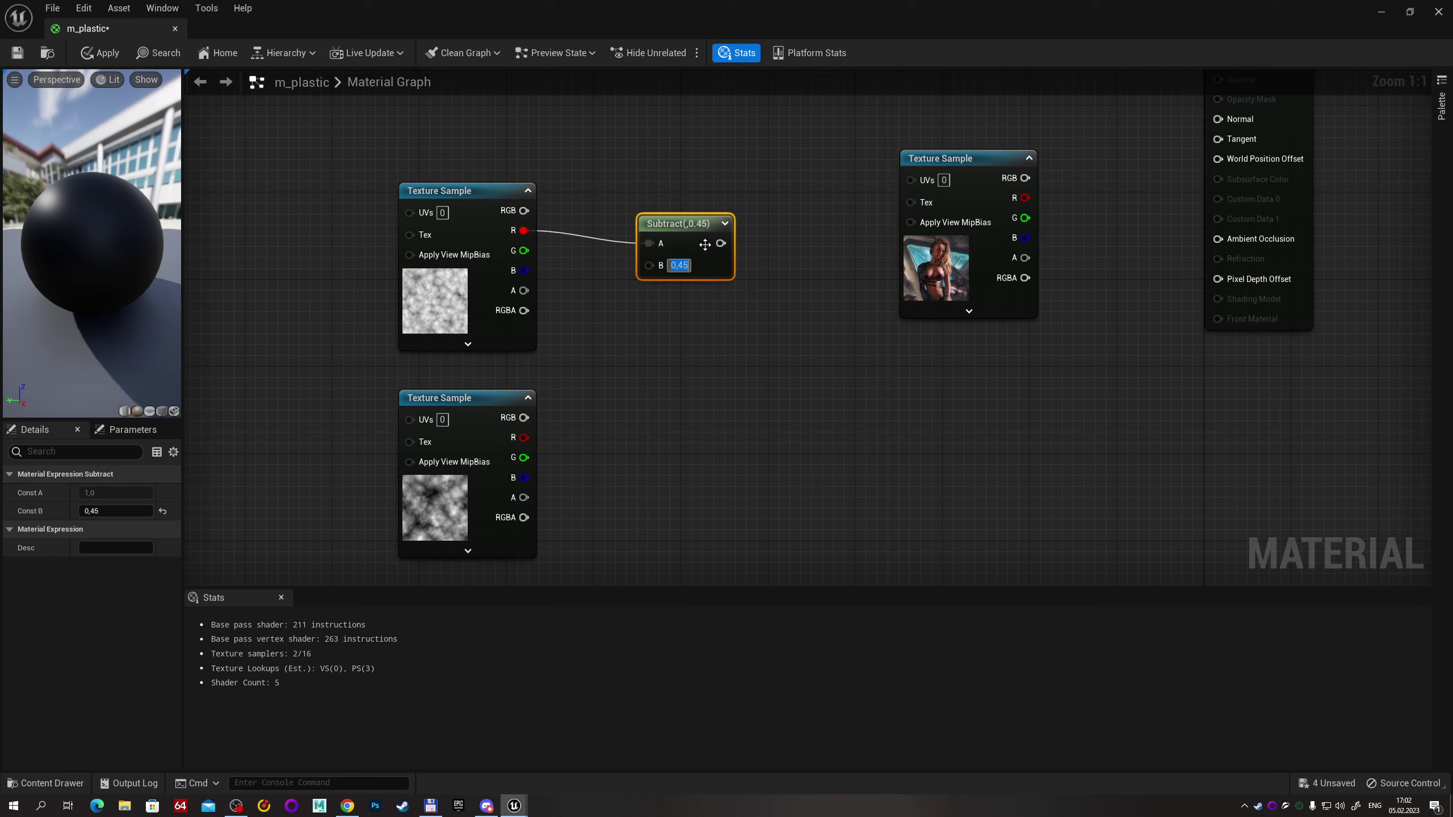
key(Return)
key(ctrl+d)
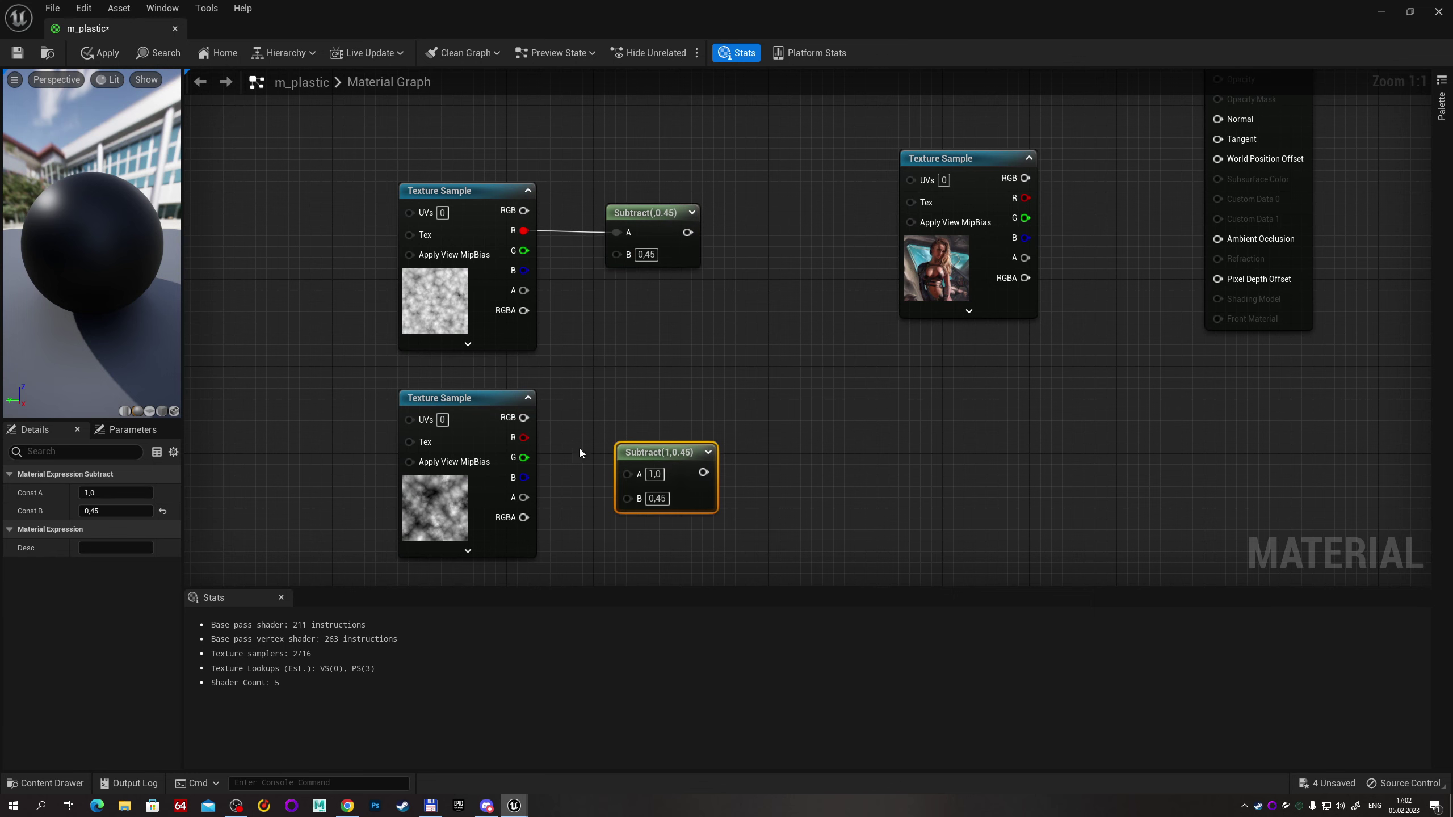
mouse_move(523, 438)
mouse_down()
mouse_move(628, 472)
mouse_move(642, 428)
mouse_up()
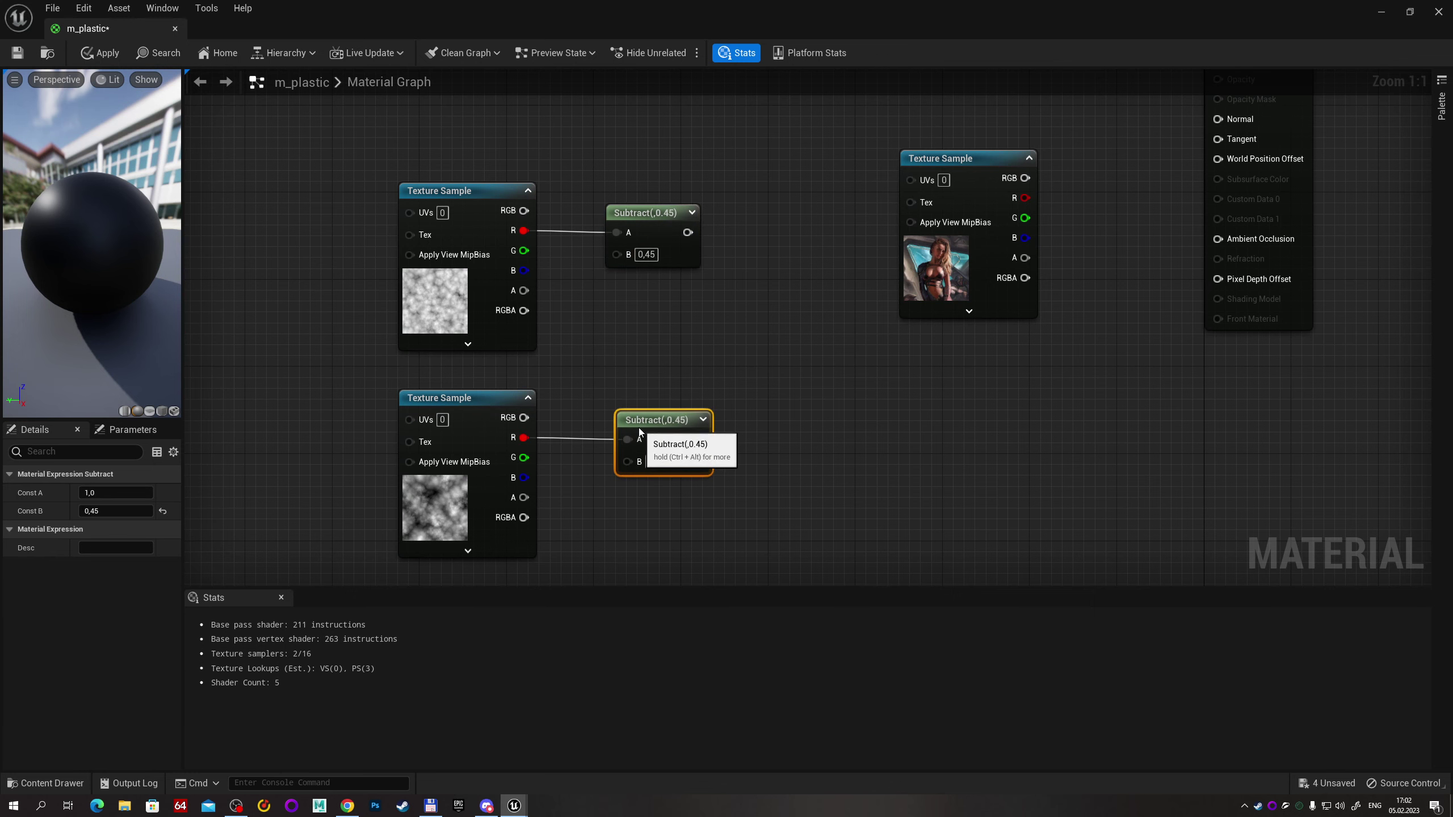
right_drag(858, 182, 778, 172)
Shift the noise nodes left and combine both Subtract outputs in an Append node.
click(856, 165)
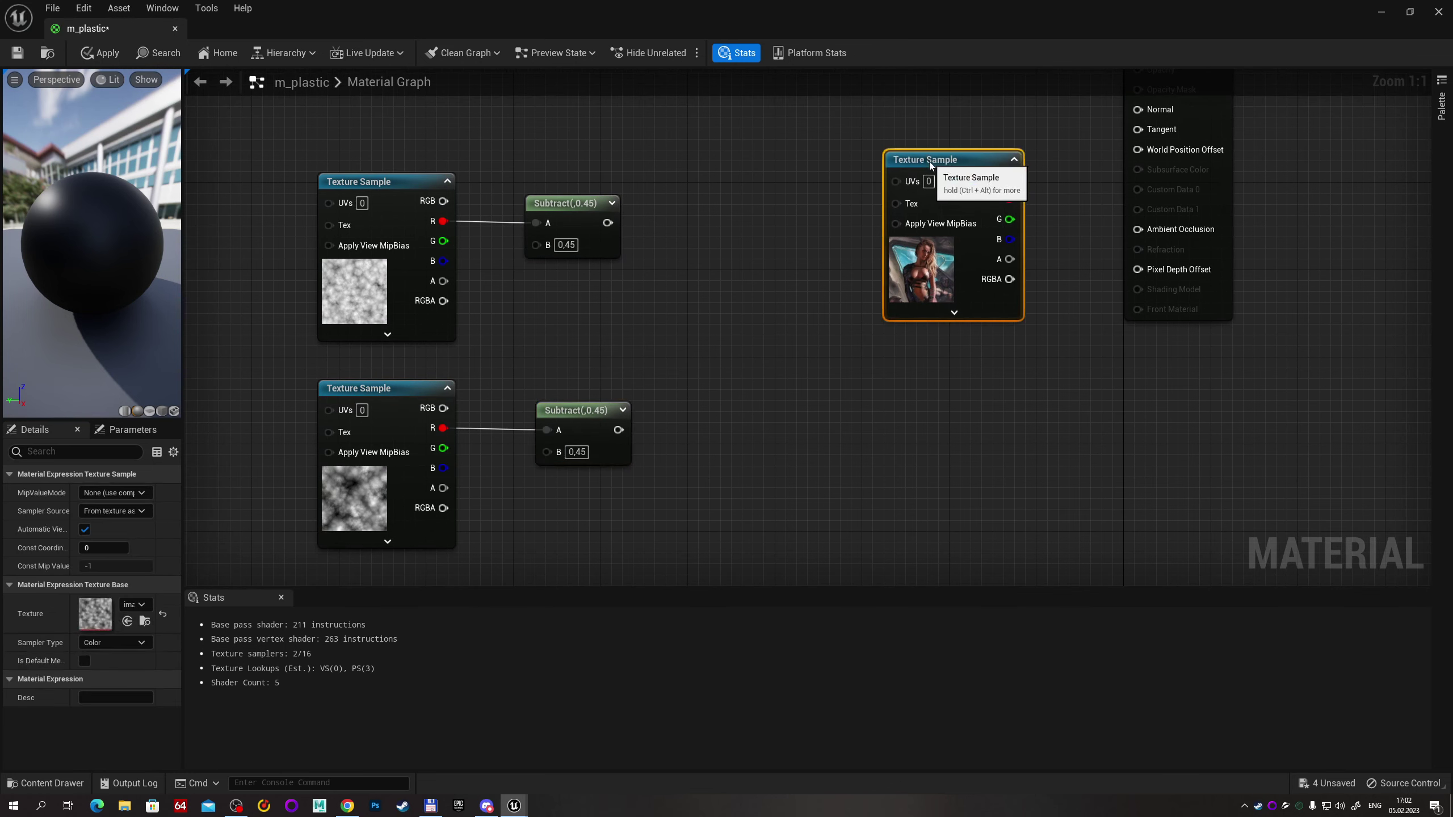
right_drag(201, 176, 330, 243)
drag(343, 256, 690, 517)
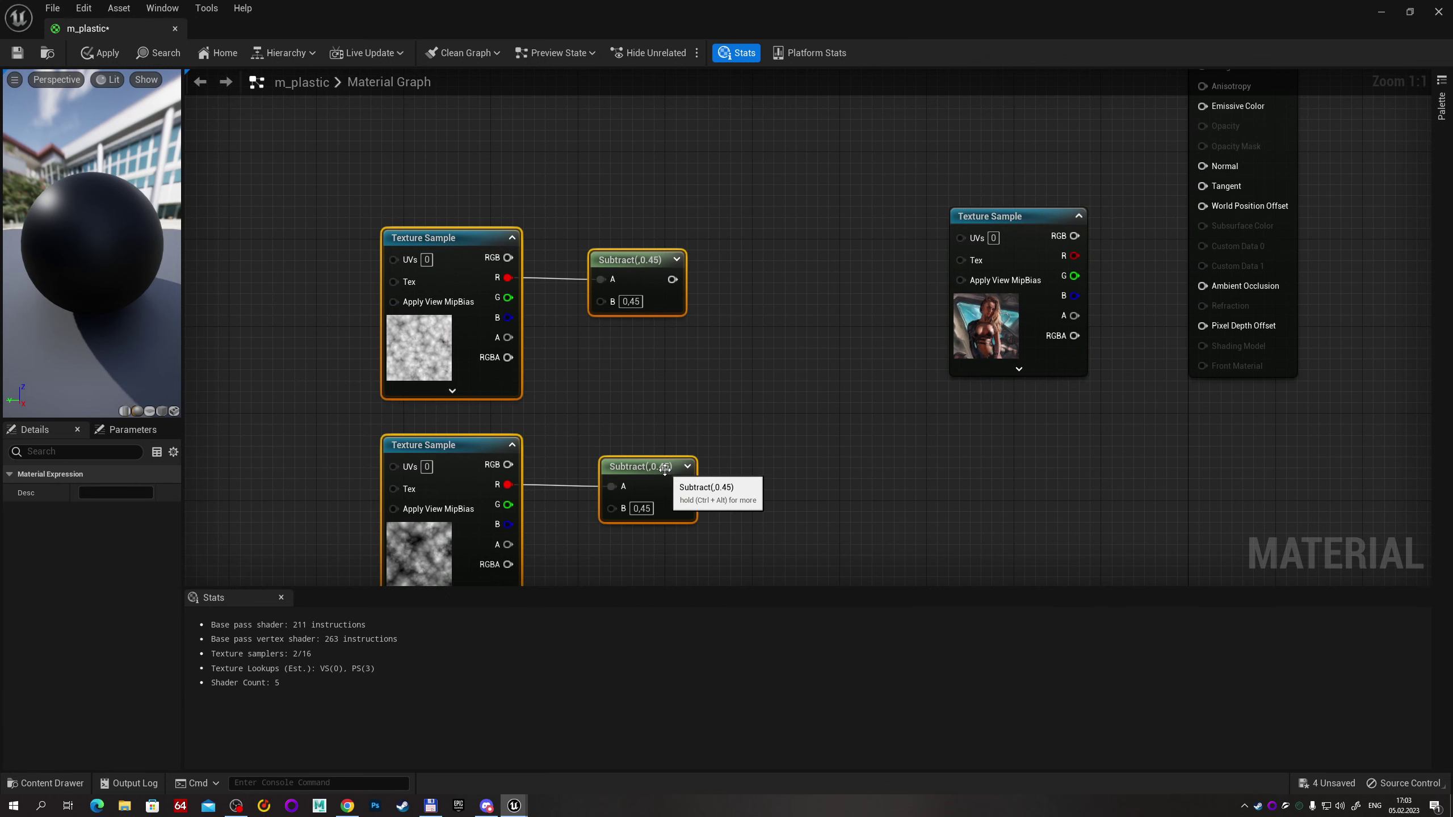
drag(609, 465, 479, 464)
drag(541, 279, 655, 298)
text(a)
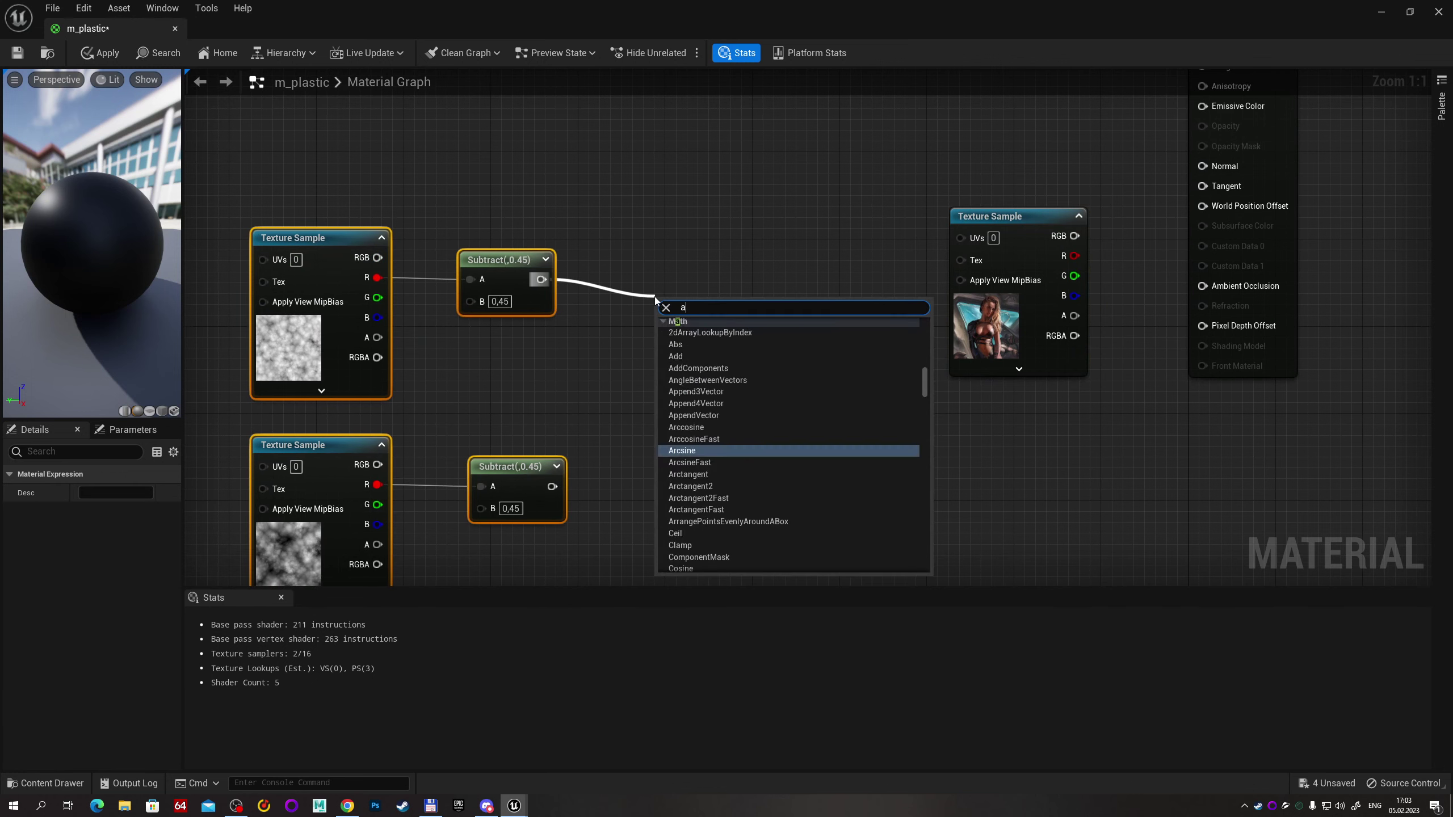
text(pp)
key(Up)
key(Up)
key(Up)
key(Return)
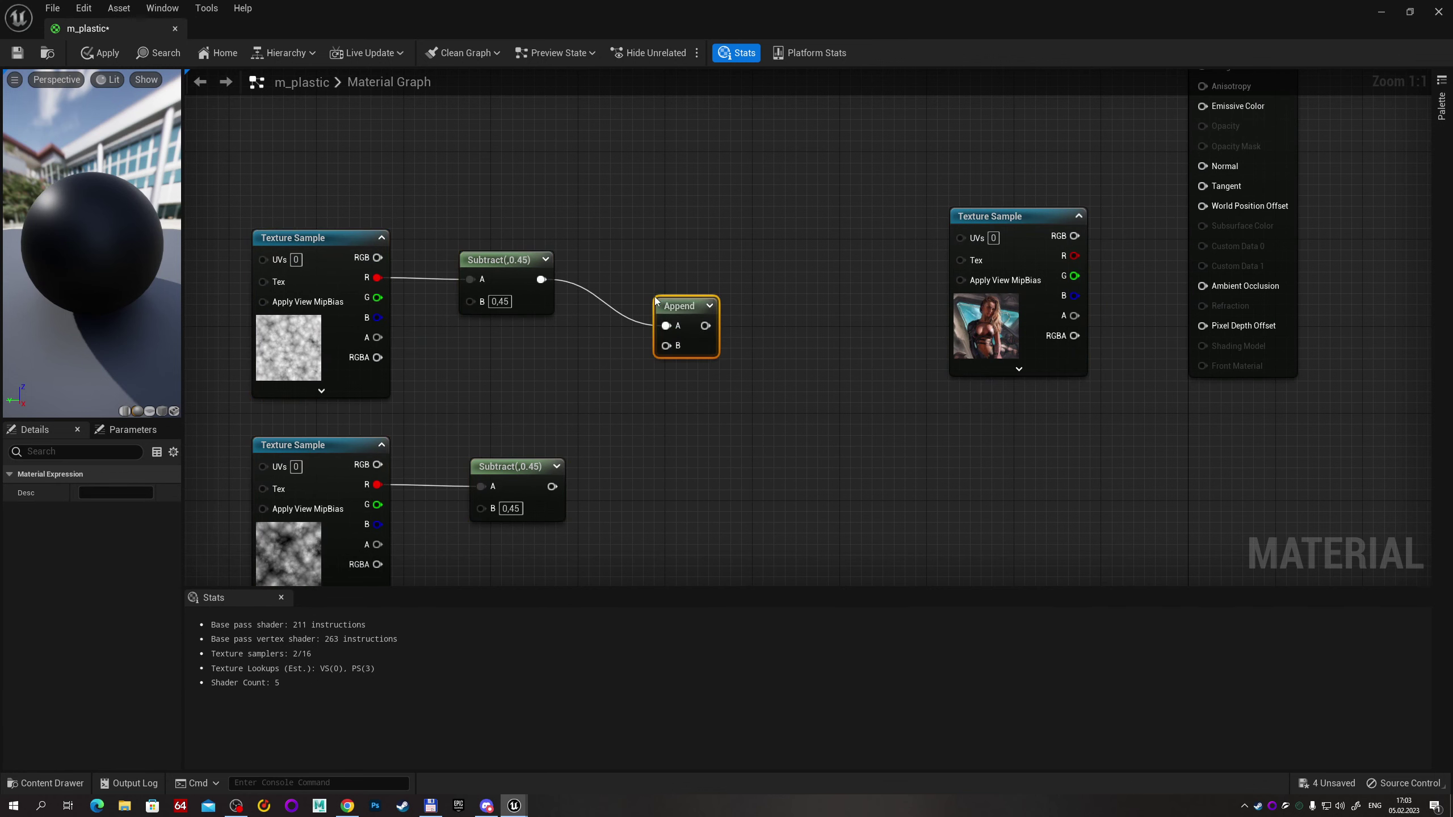
mouse_move(553, 486)
mouse_down()
mouse_move(666, 345)
mouse_move(687, 279)
mouse_move(764, 298)
mouse_up()
Multiply the Append by a new scalar parameter named 'intesity'.
text(multiply)
key(Return)
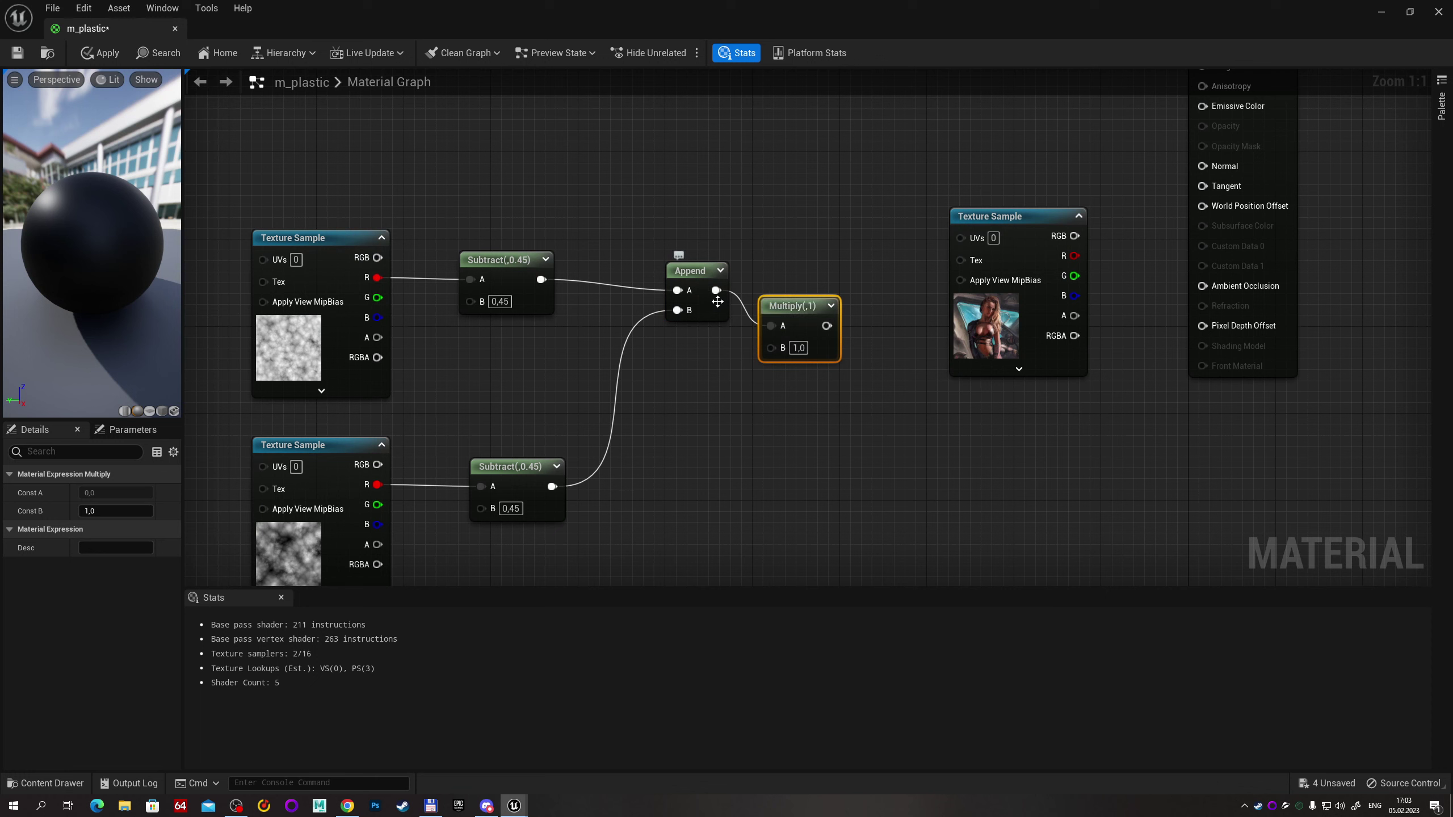
right_click(778, 347)
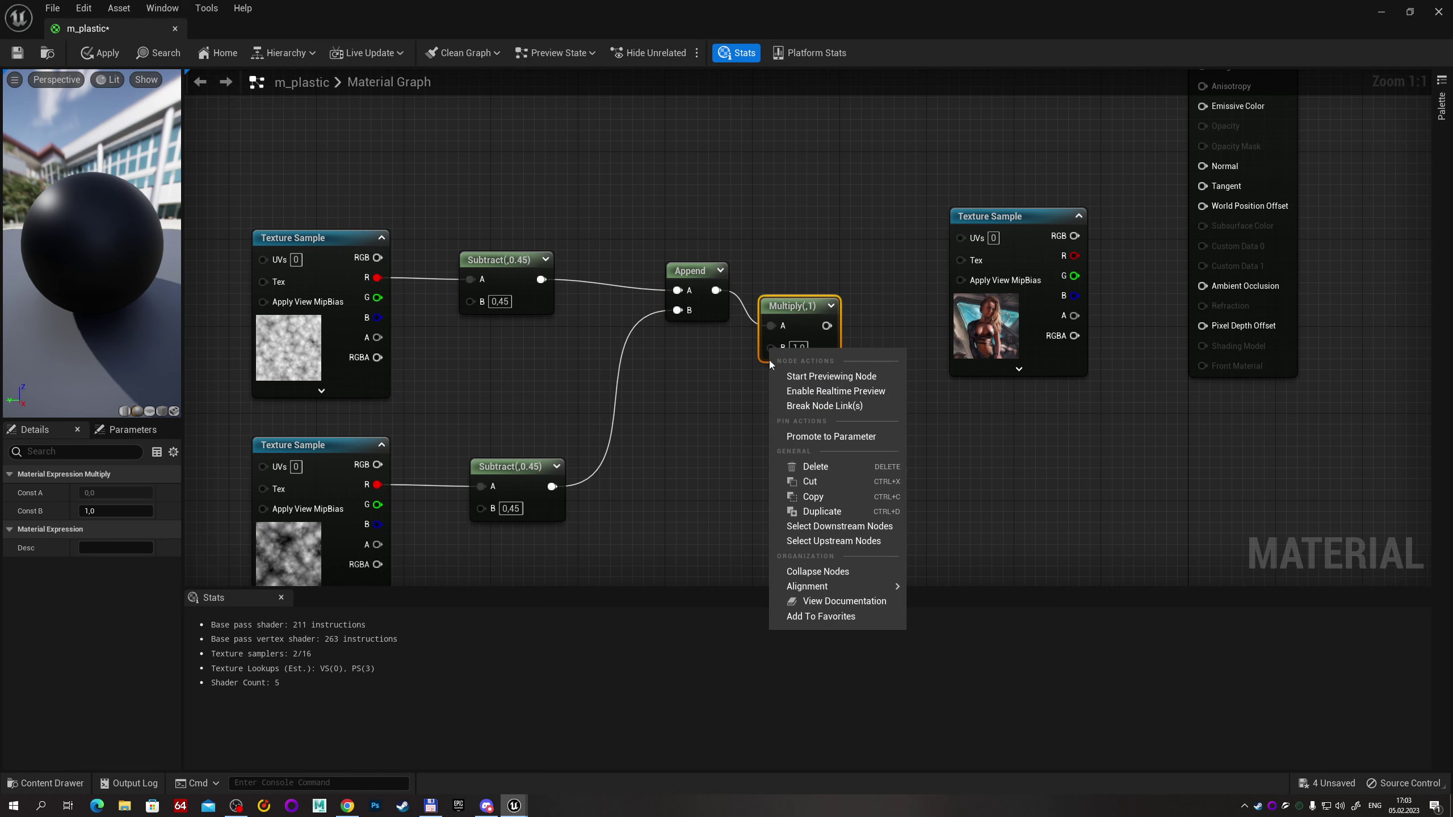
click(770, 436)
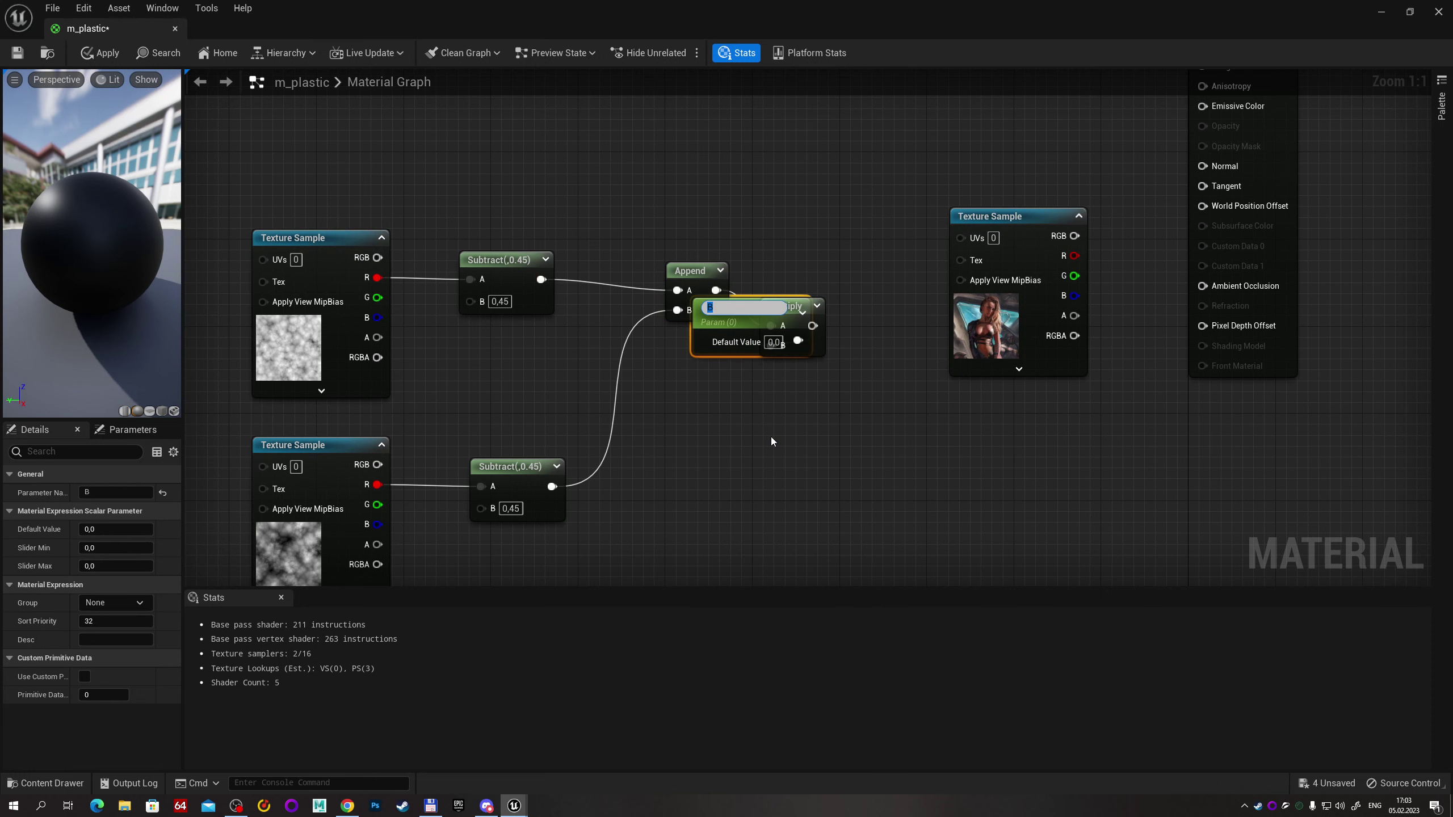
text(intesity)
key(Return)
Reposition the Append node and place a TexCoord node above the graph.
drag(693, 270, 605, 346)
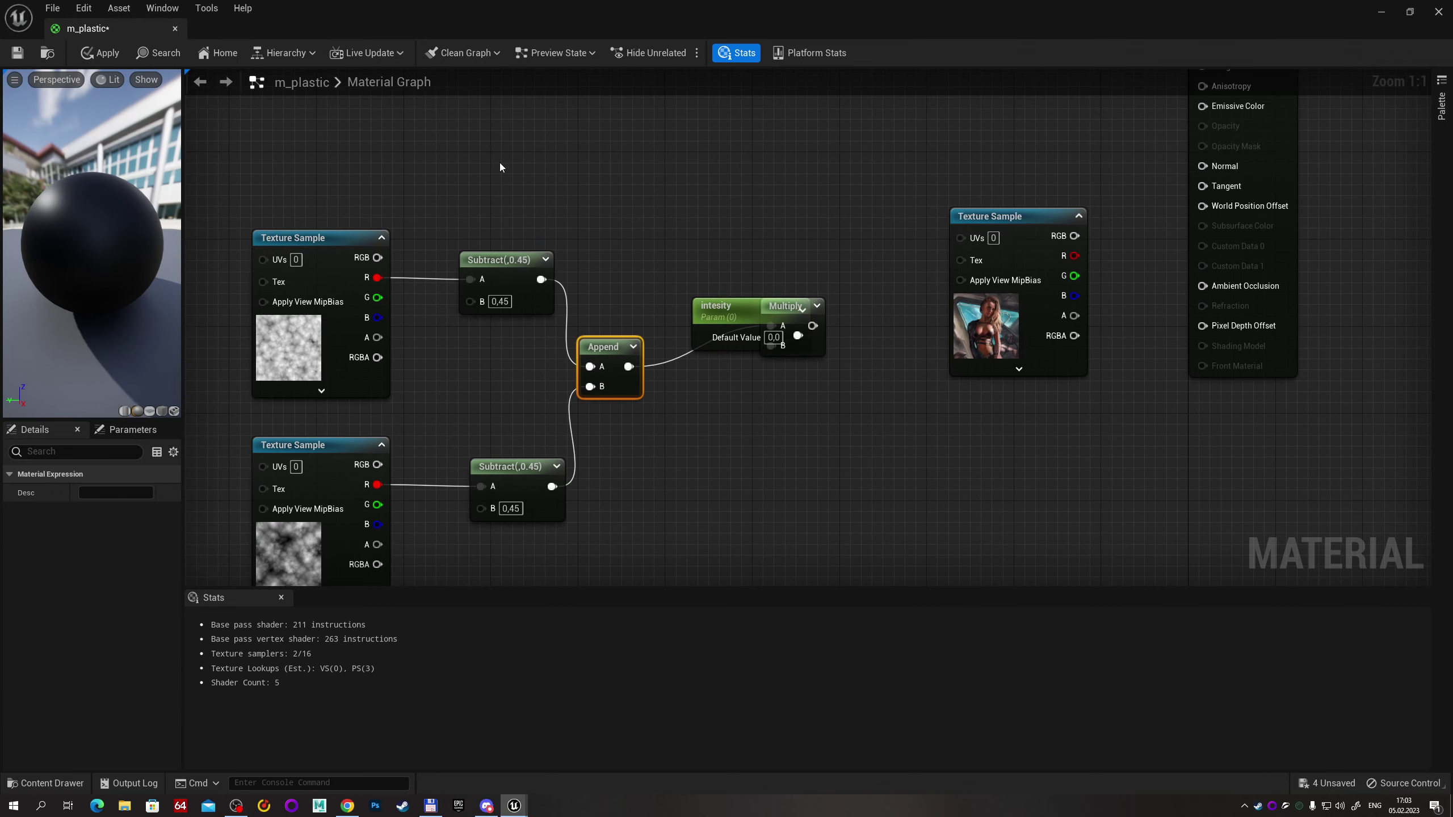
right_drag(500, 163, 587, 197)
click(410, 154)
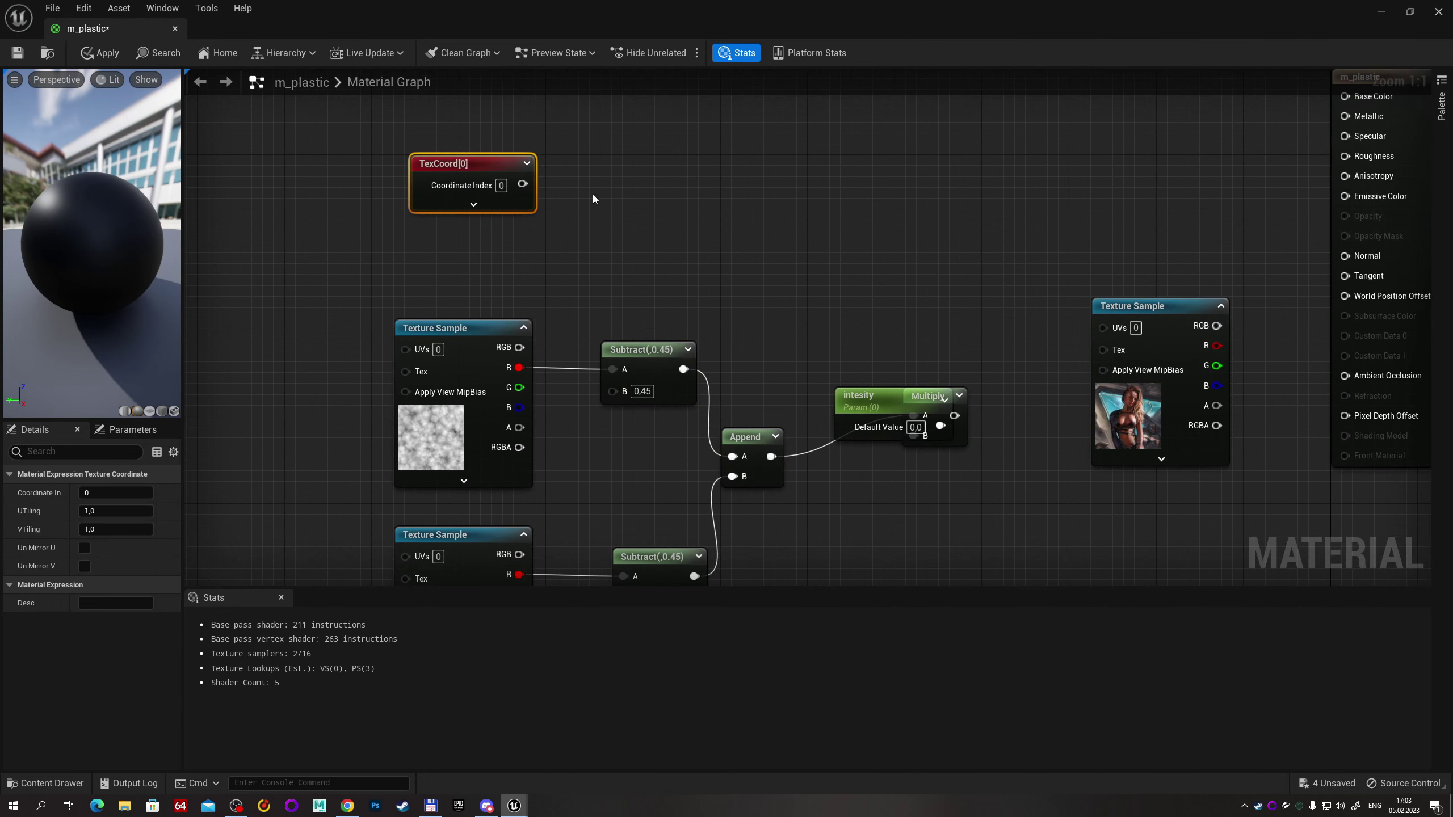
drag(523, 191, 955, 184)
Add TexCoord and the Multiply result, and feed the Add into the image sample's UVs.
text(add)
key(Return)
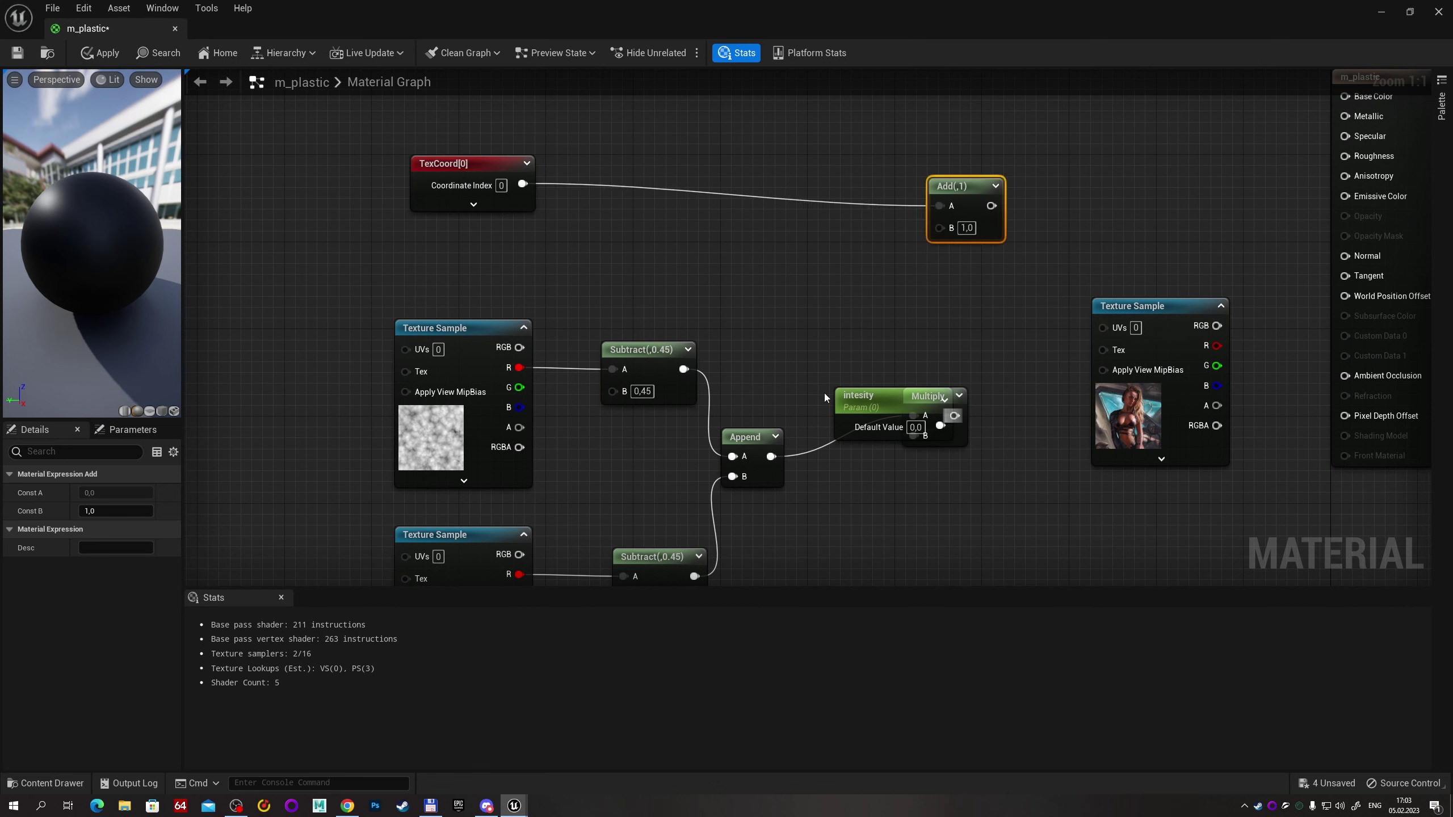
drag(841, 401, 804, 485)
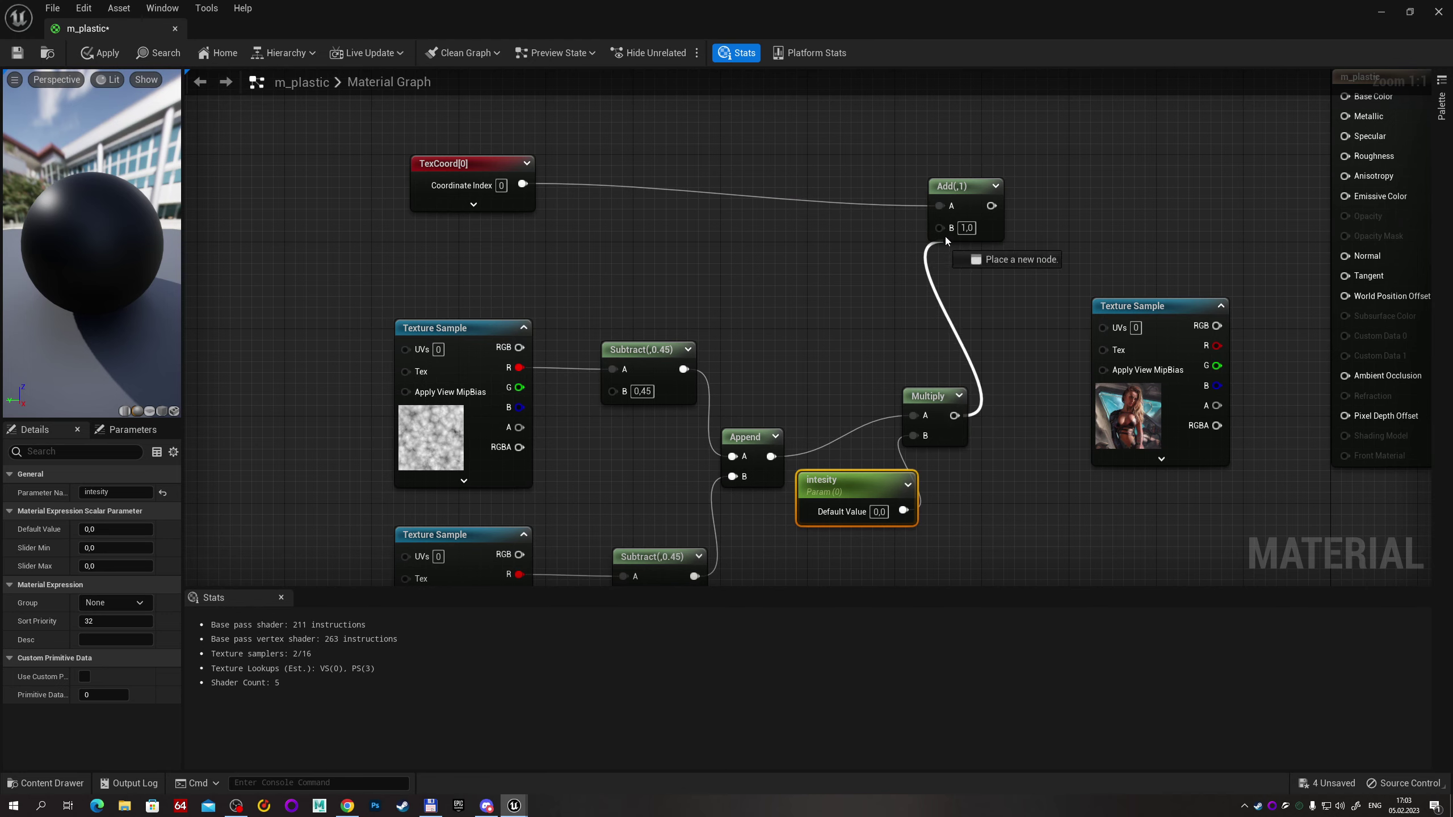
drag(954, 416, 939, 227)
right_drag(1032, 215, 874, 194)
drag(813, 185, 944, 307)
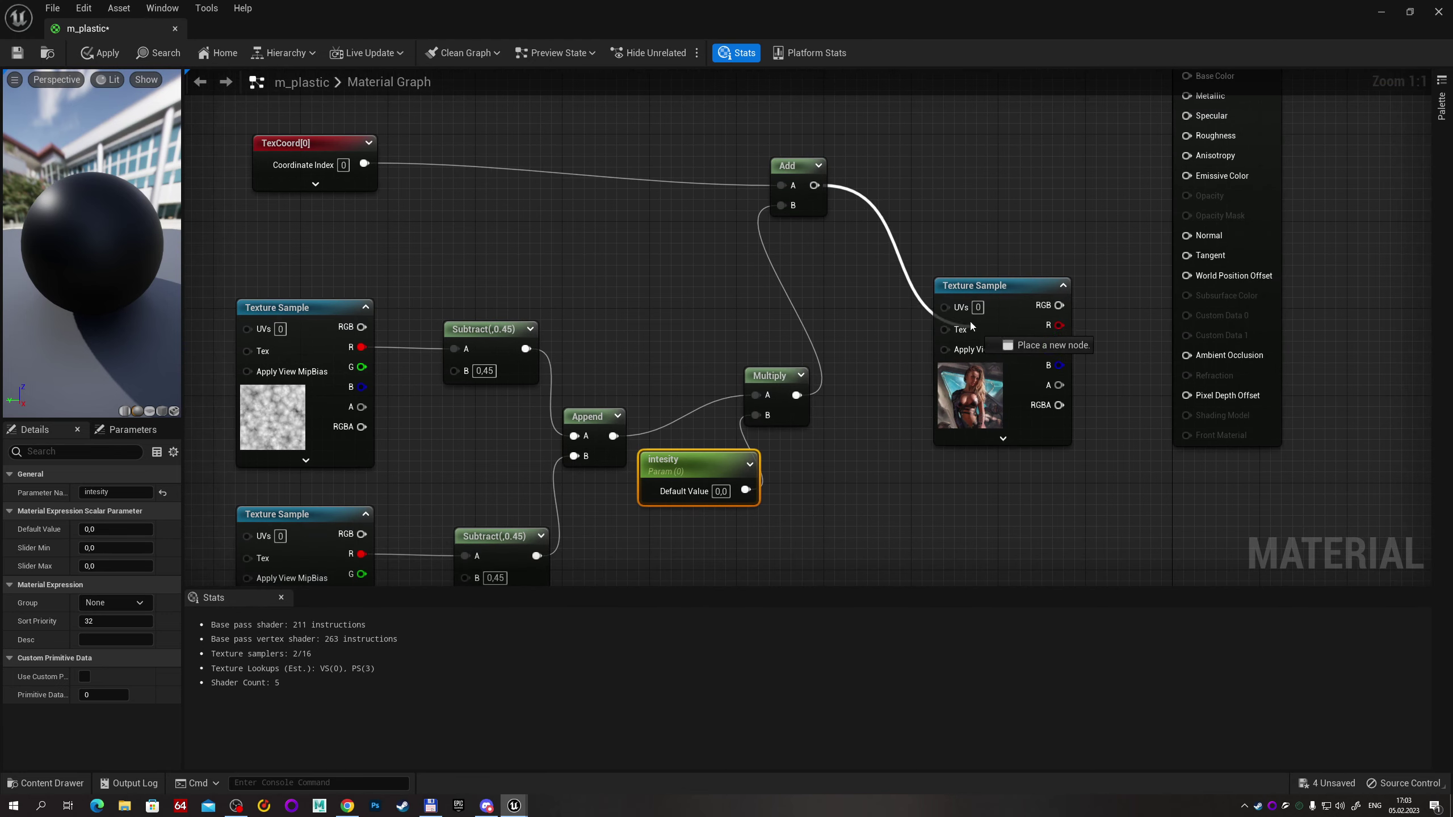
right_drag(978, 224, 912, 317)
Tidy the graph layout around Multiply, Append and intesity, then close the m_plastic editor.
mouse_move(927, 378)
mouse_down()
mouse_move(926, 269)
mouse_move(1121, 167)
mouse_up()
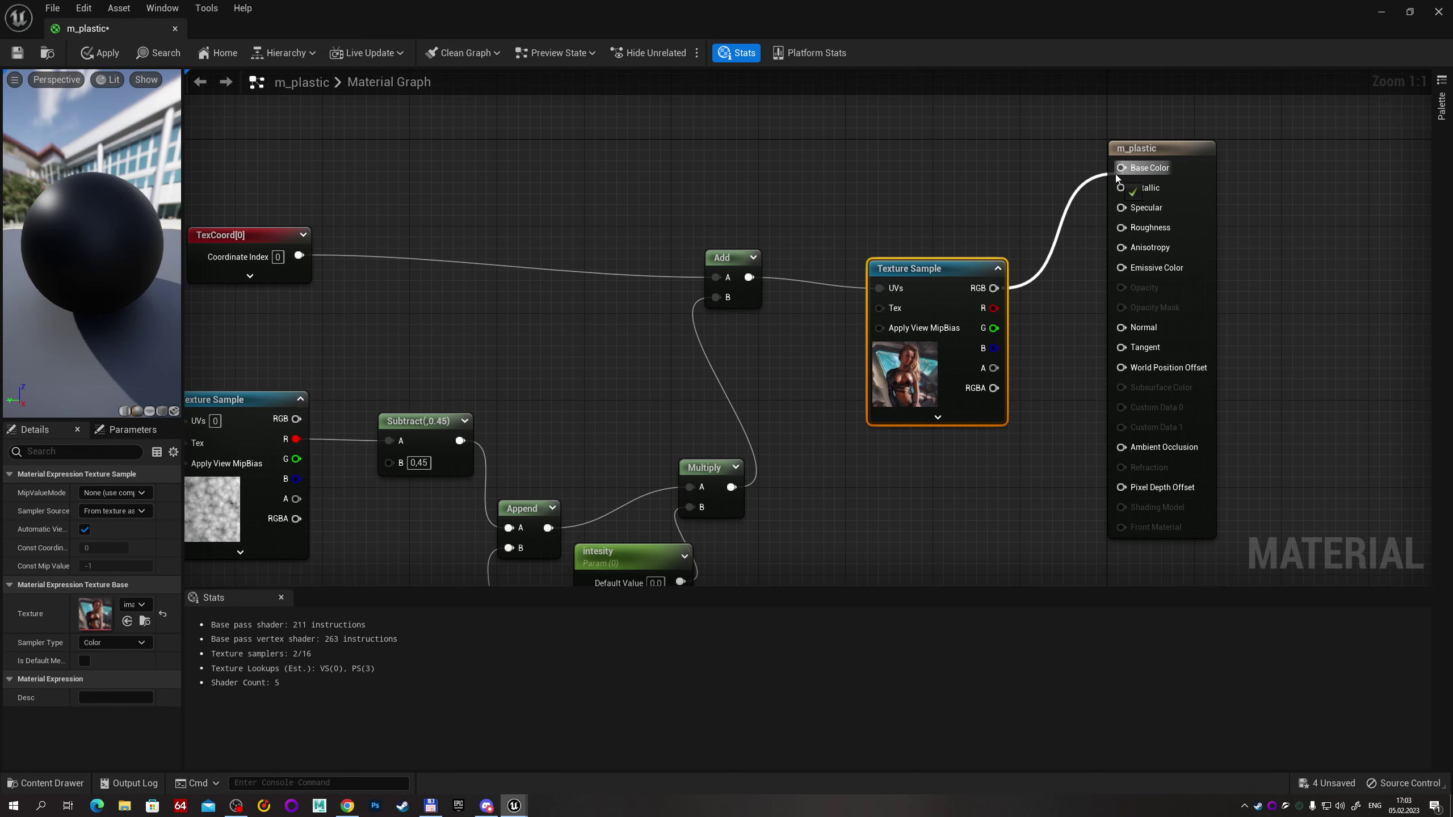
scroll(1006, 217, down, 1)
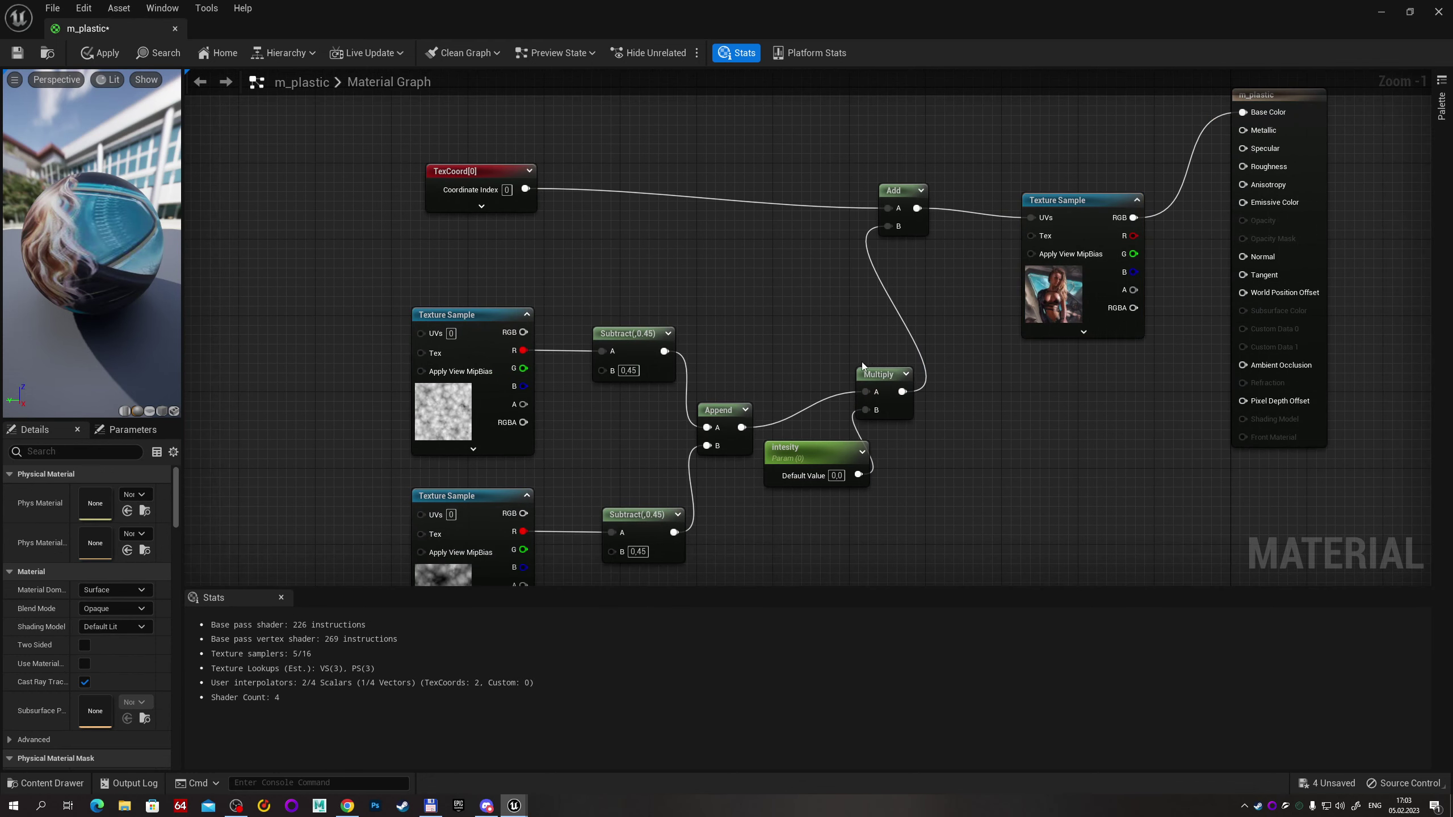
drag(874, 369, 839, 291)
drag(394, 330, 720, 552)
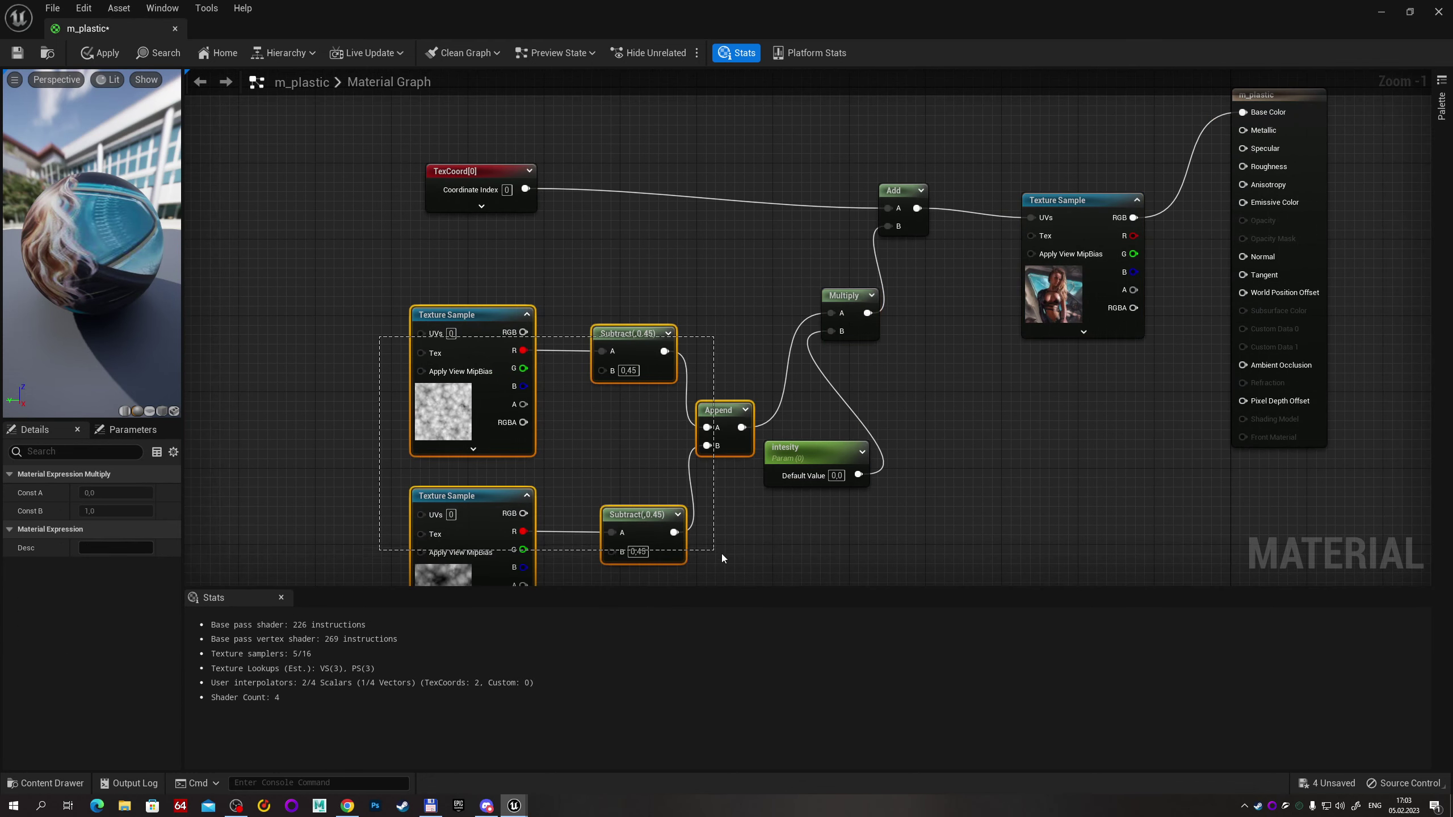
mouse_move(721, 420)
mouse_down()
mouse_move(674, 372)
mouse_move(711, 286)
mouse_up()
click(673, 362)
drag(815, 468, 739, 402)
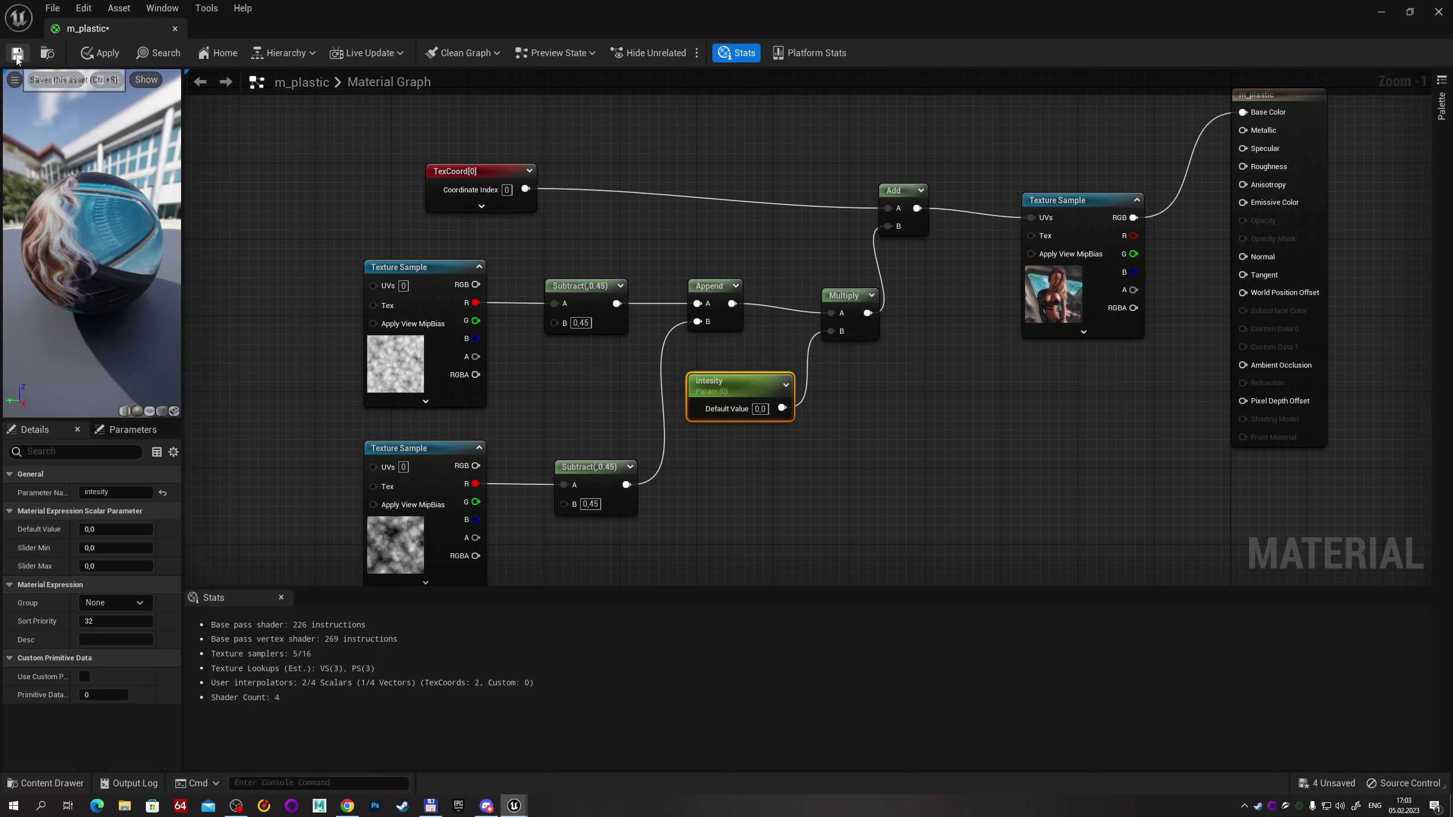
click(175, 28)
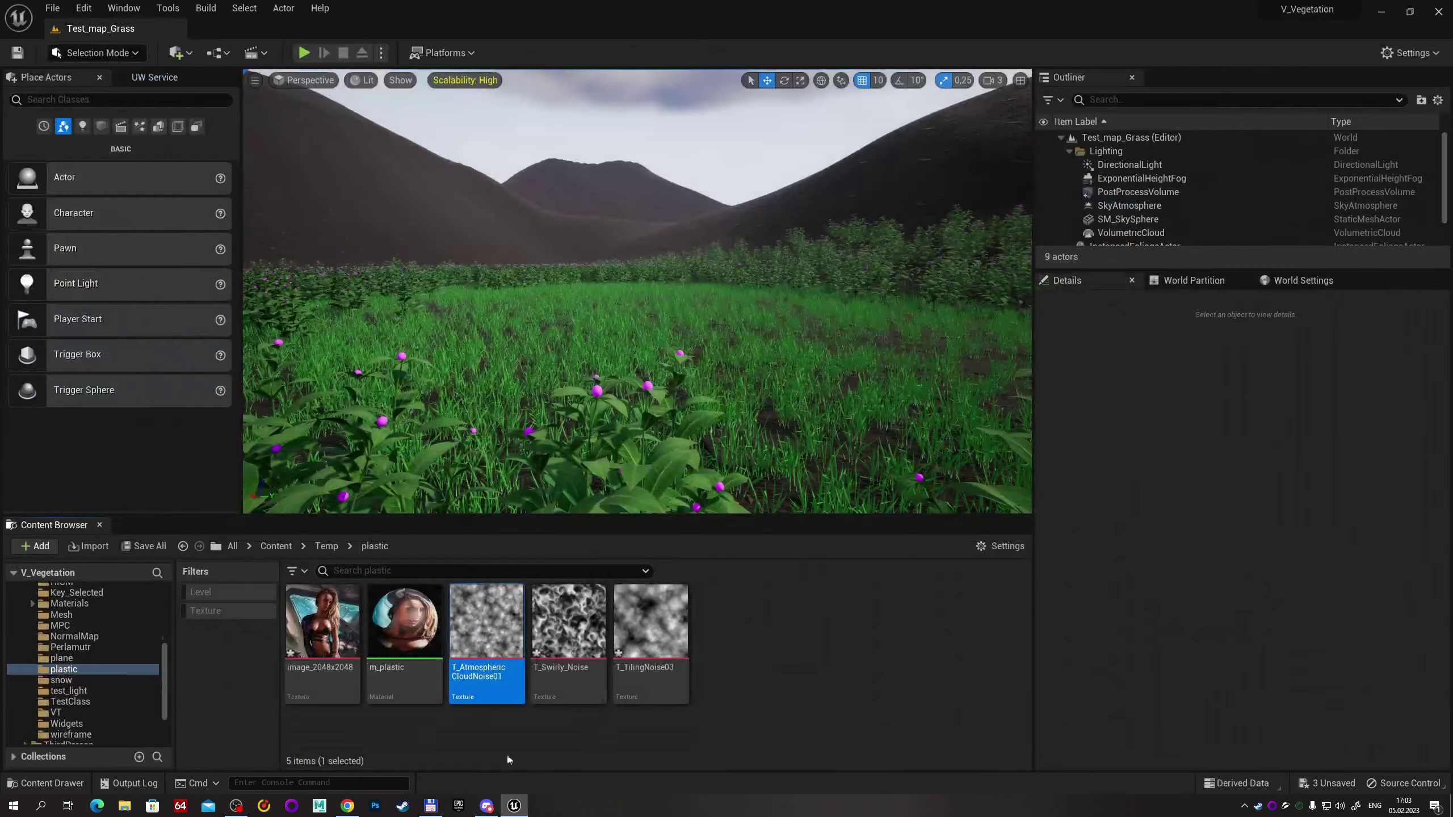
Create material instance m_plastic_Inst from m_plastic and open it.
right_click(418, 626)
click(487, 298)
key(Return)
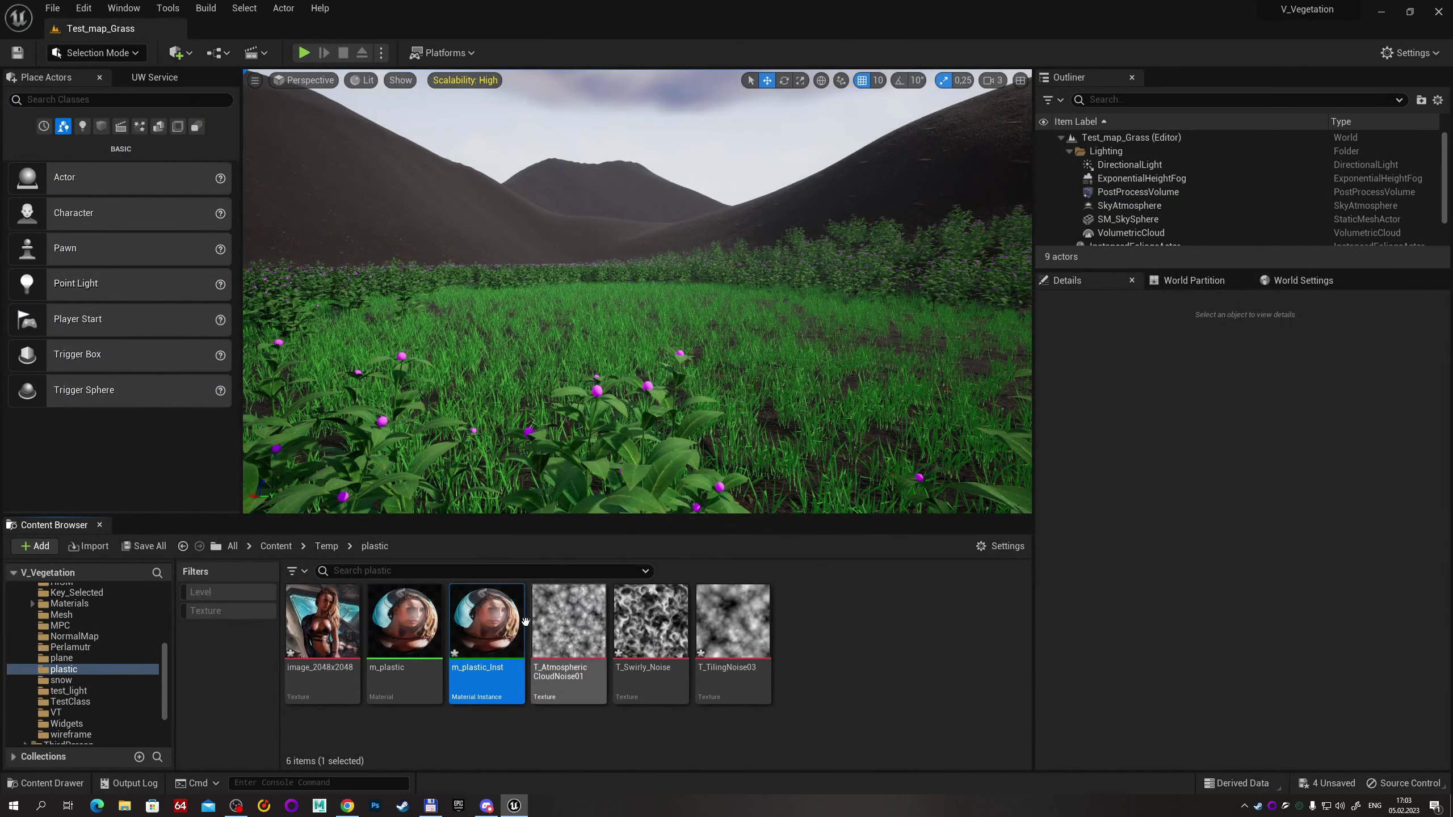
double_click(486, 624)
Enable the intesity override, set it to 0.16, and close the instance editor.
scroll(976, 412, up, 5)
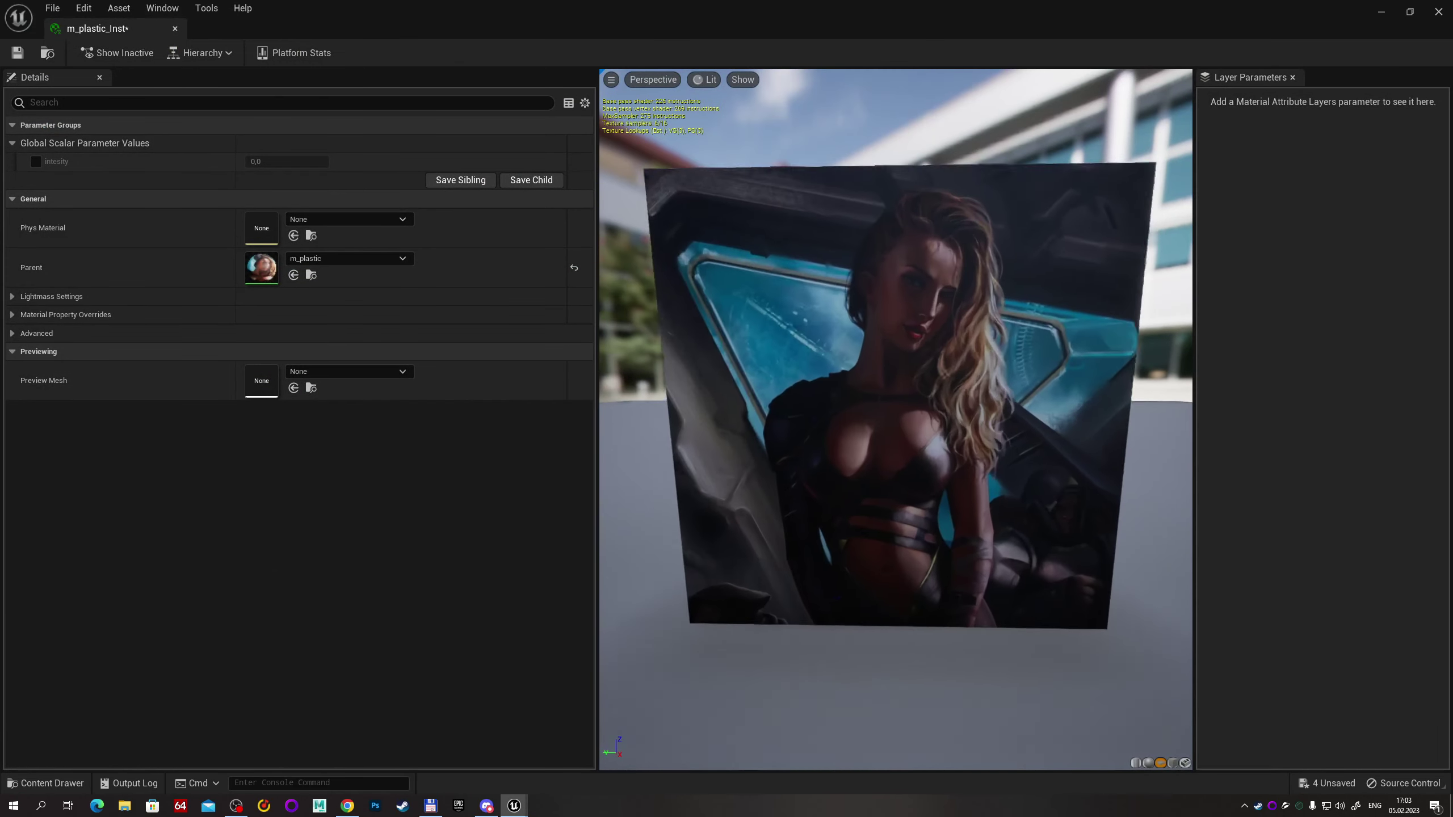
click(35, 161)
drag(286, 162, 306, 162)
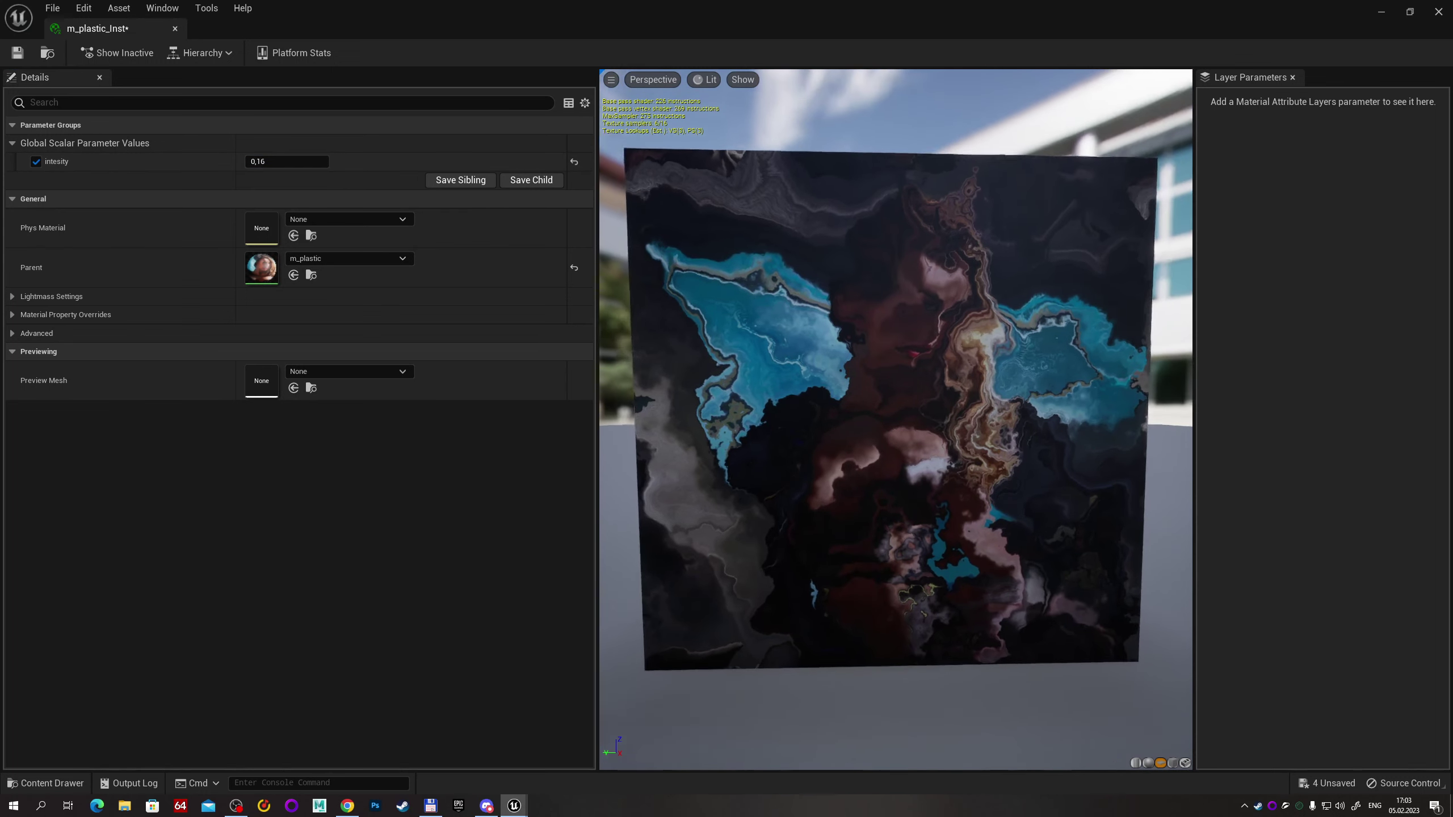
click(1438, 12)
Reopen m_plastic and add a Time node feeding a new Multiply node.
double_click(406, 623)
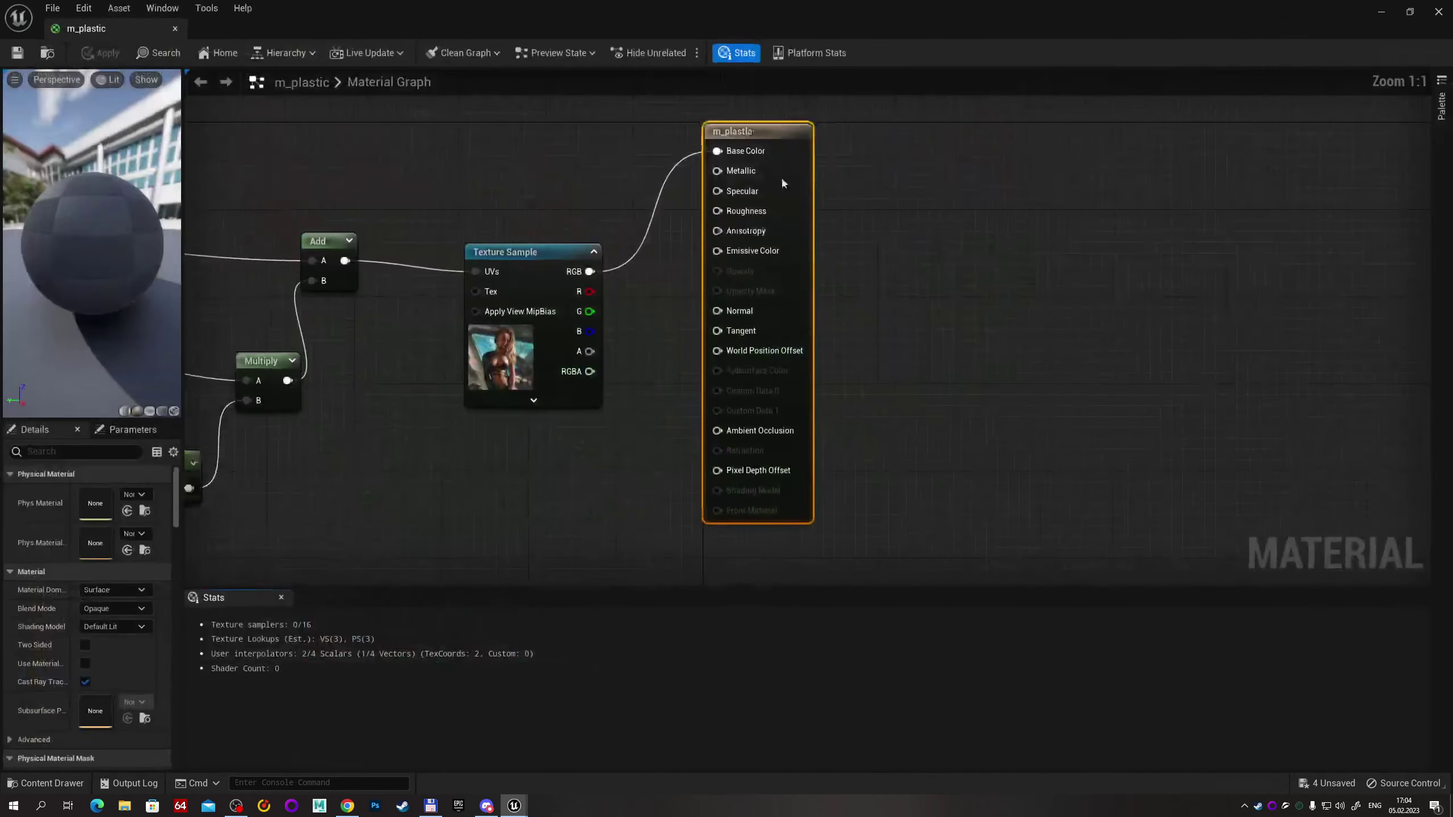
right_drag(782, 182, 555, 251)
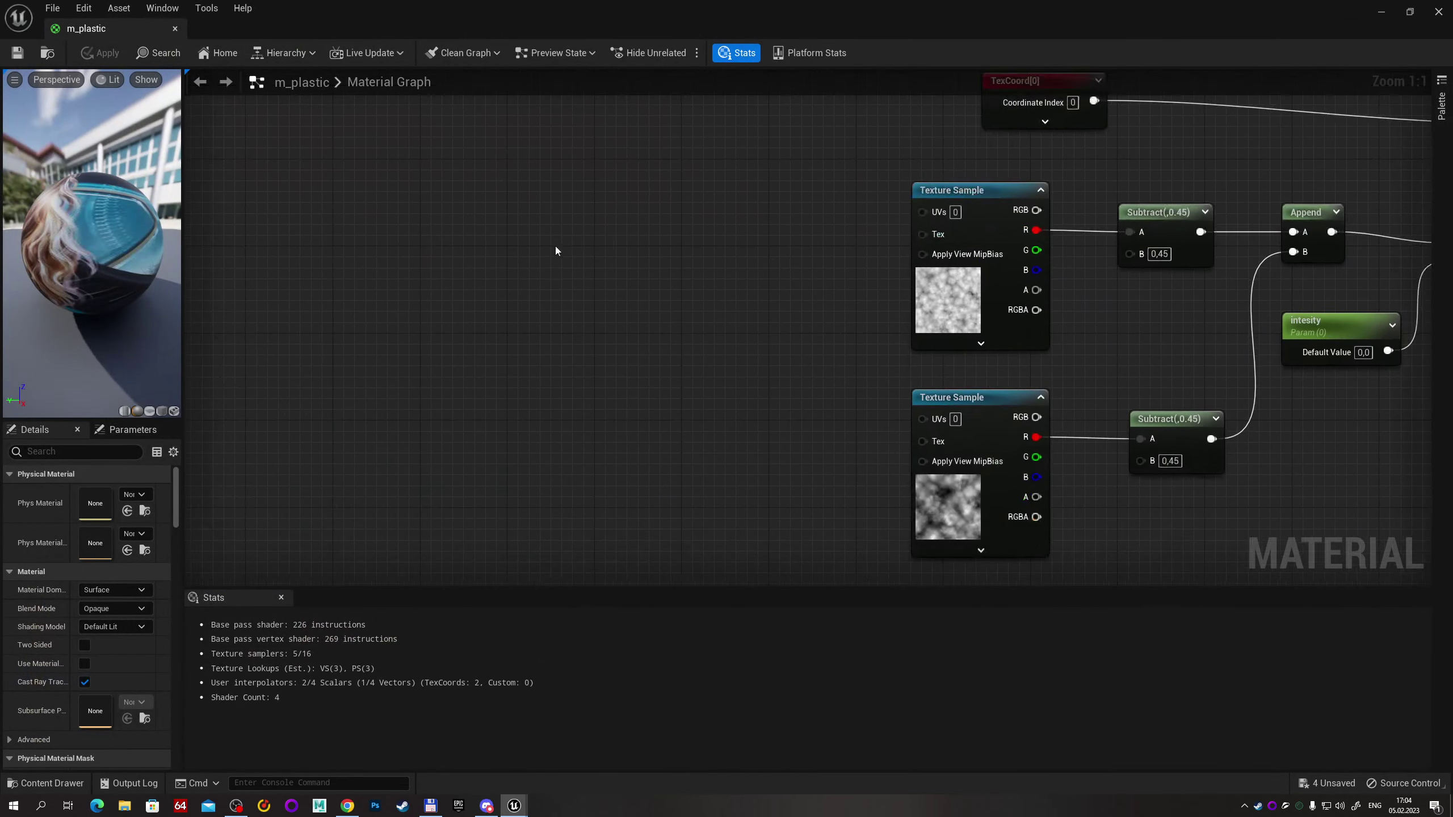
scroll(556, 258, down, 2)
right_click(476, 278)
text(time)
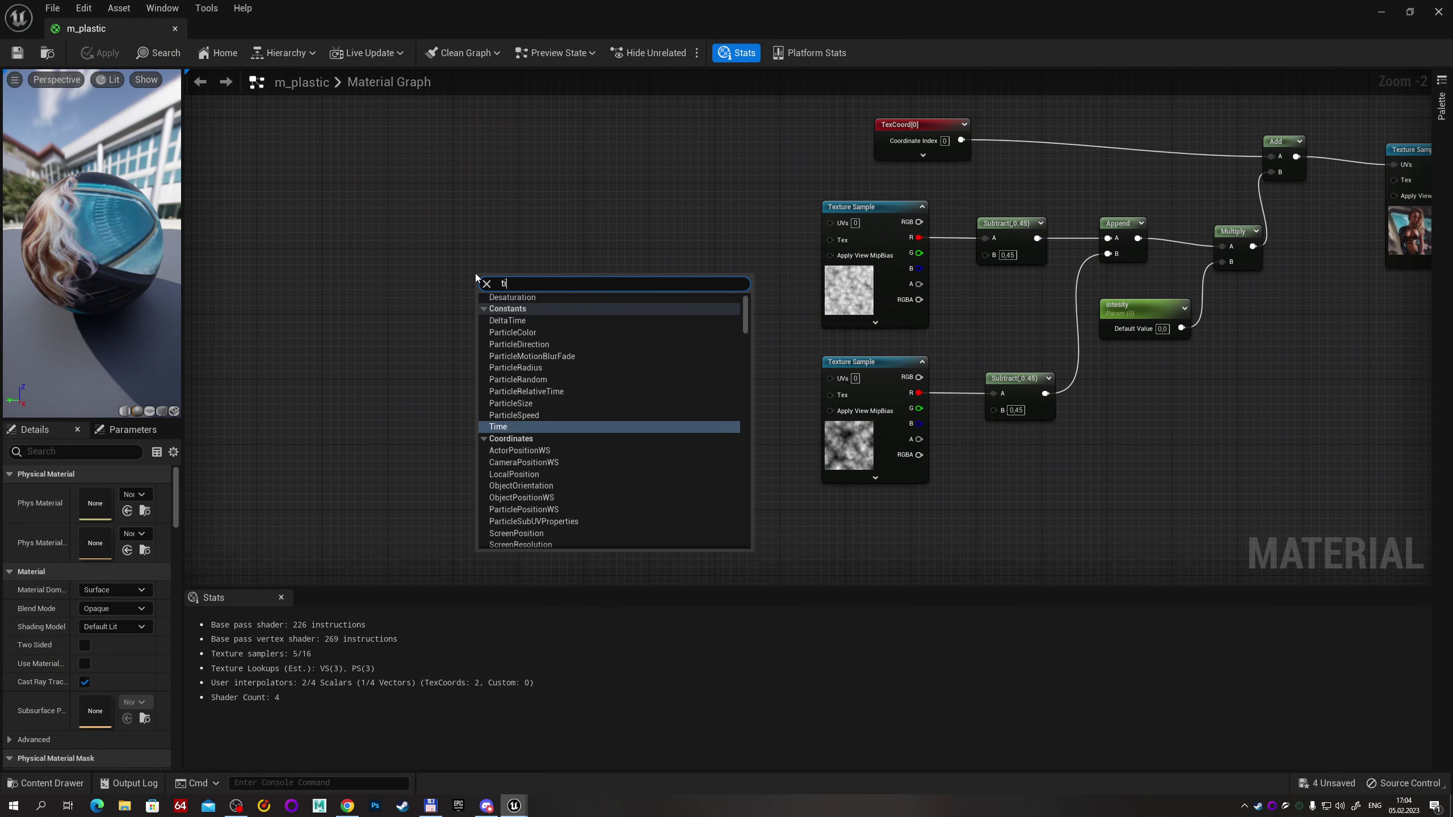
key(Return)
mouse_move(516, 286)
mouse_down()
mouse_move(380, 246)
mouse_move(416, 263)
mouse_up()
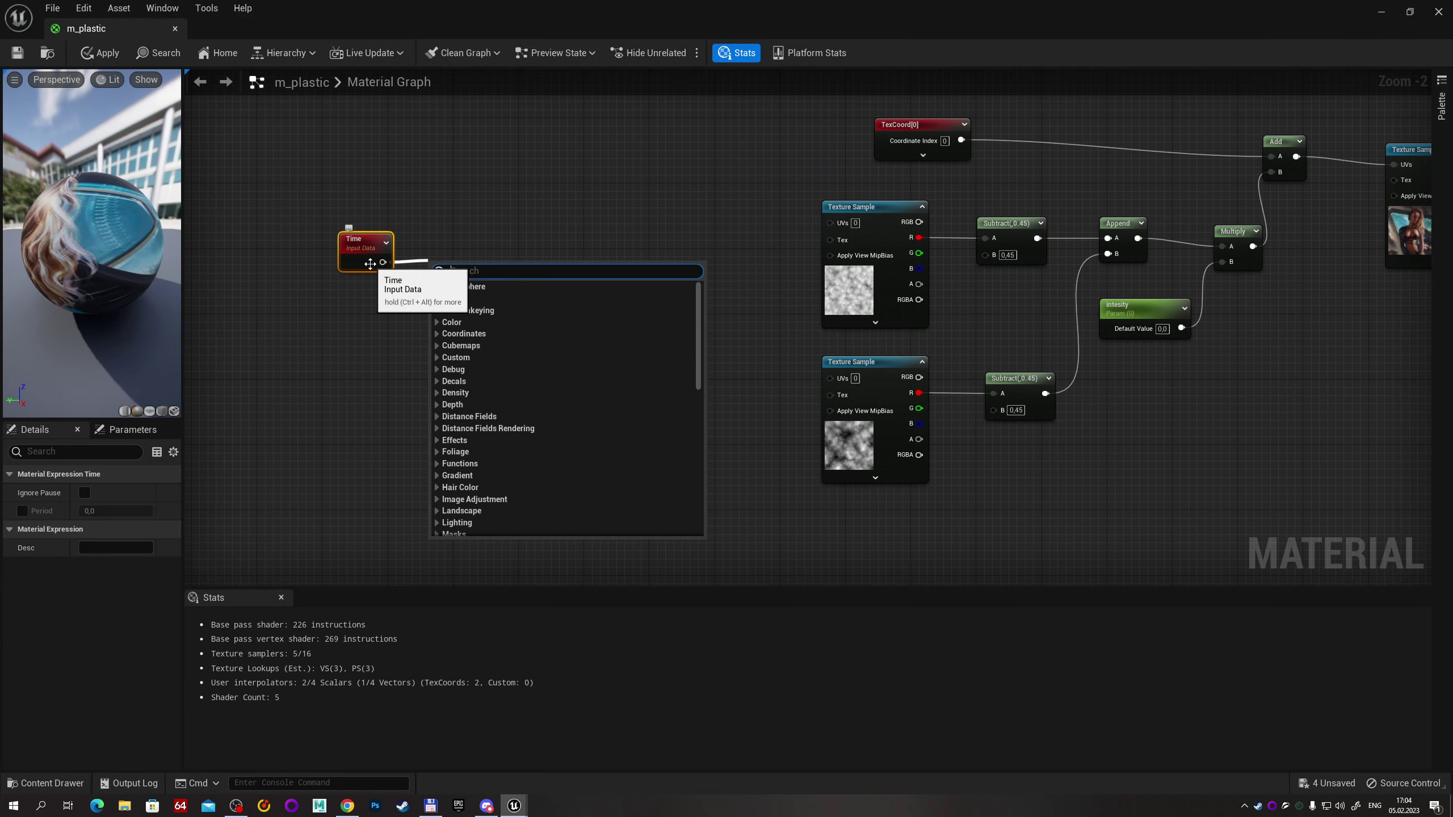
text(multiply)
key(Return)
Promote the Multiply's B input to a scalar parameter named speed.
scroll(539, 243, up, 1)
scroll(539, 243, up, 1)
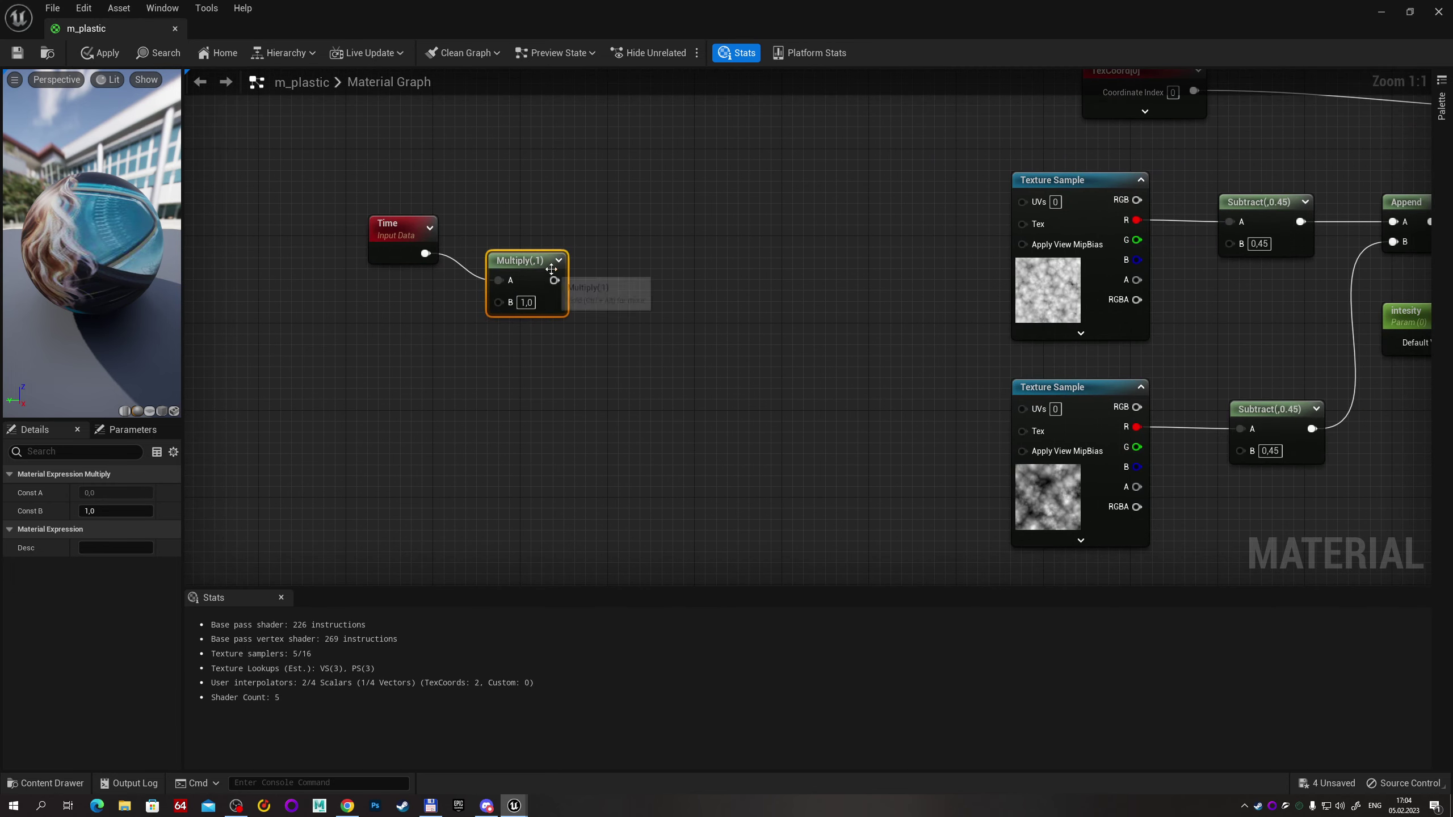
drag(549, 255, 619, 236)
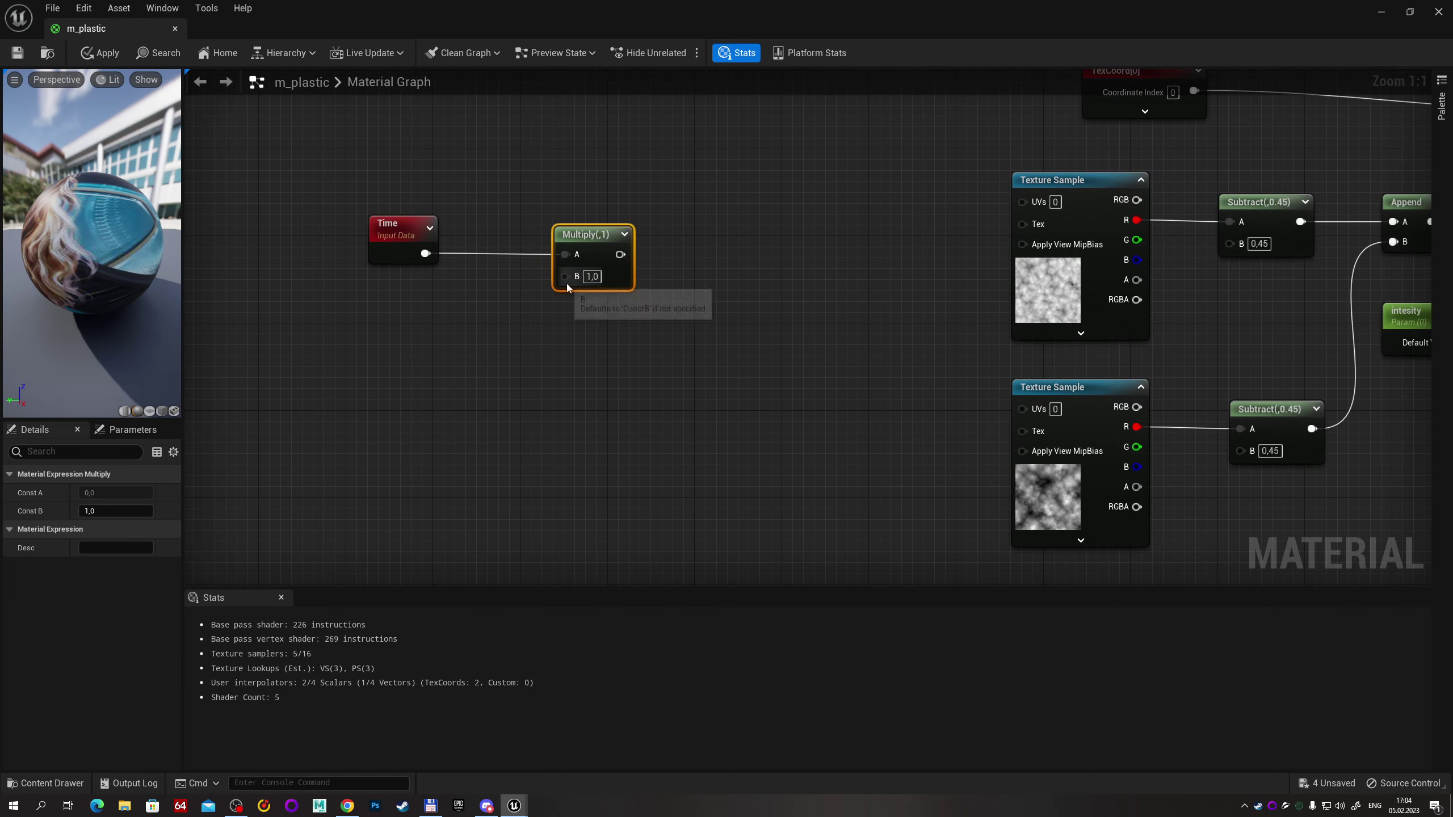
right_click(567, 284)
click(605, 366)
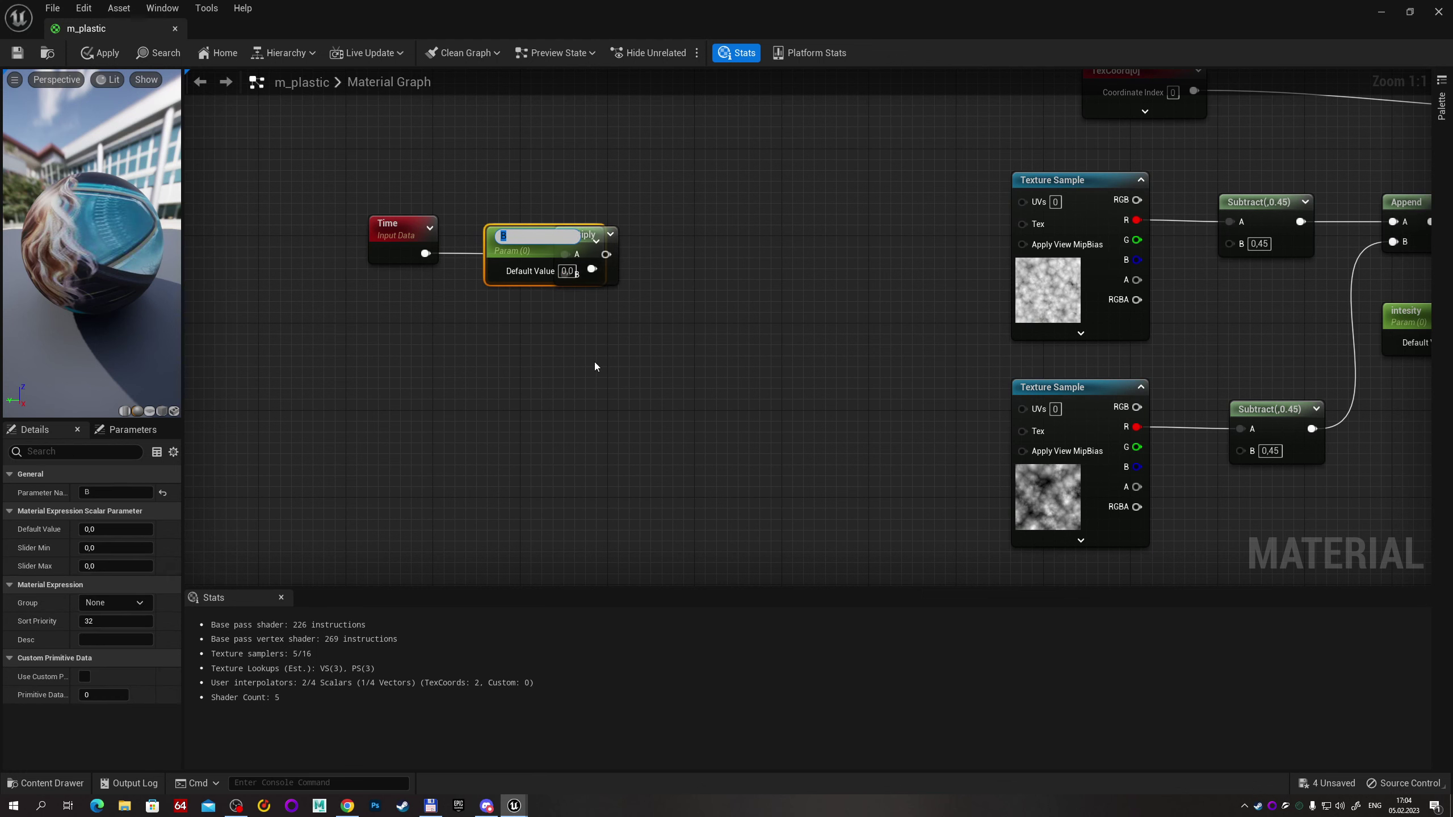
text(speed)
key(Return)
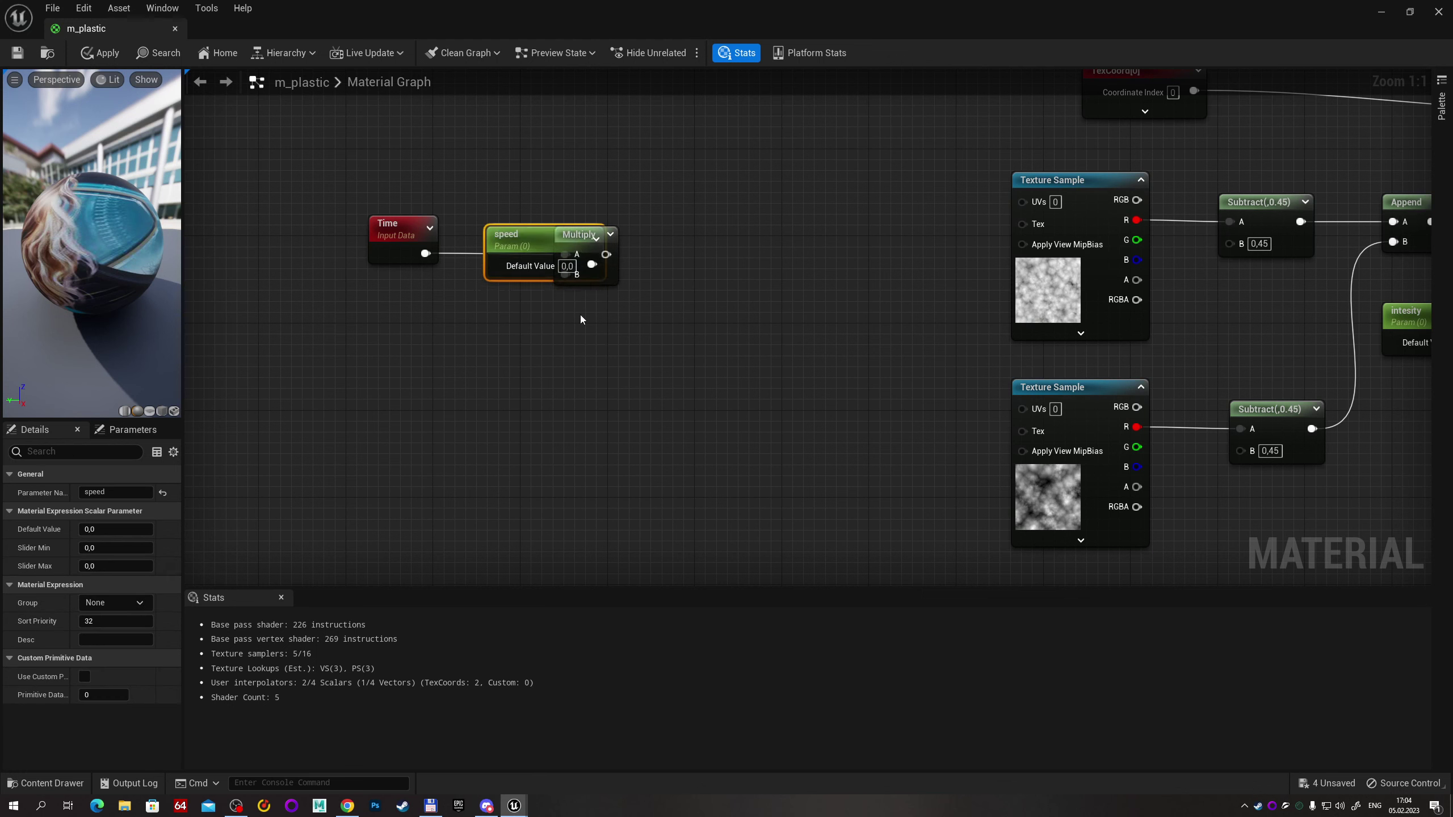
drag(510, 250, 371, 289)
Duplicate the Multiply, wire Time into it, and promote its B to parameter speed_02.
click(579, 235)
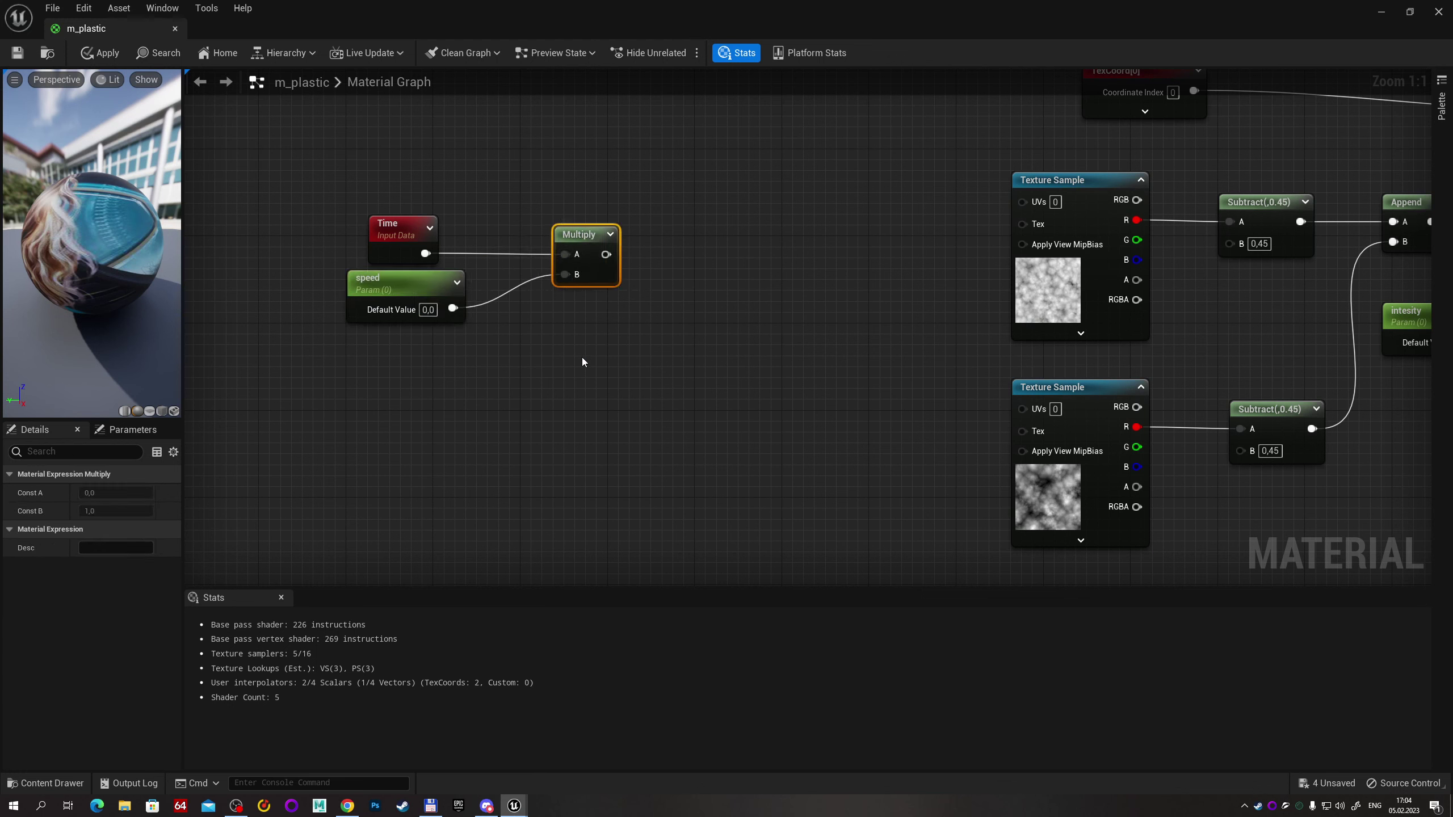
key(ctrl+d)
drag(424, 253, 576, 344)
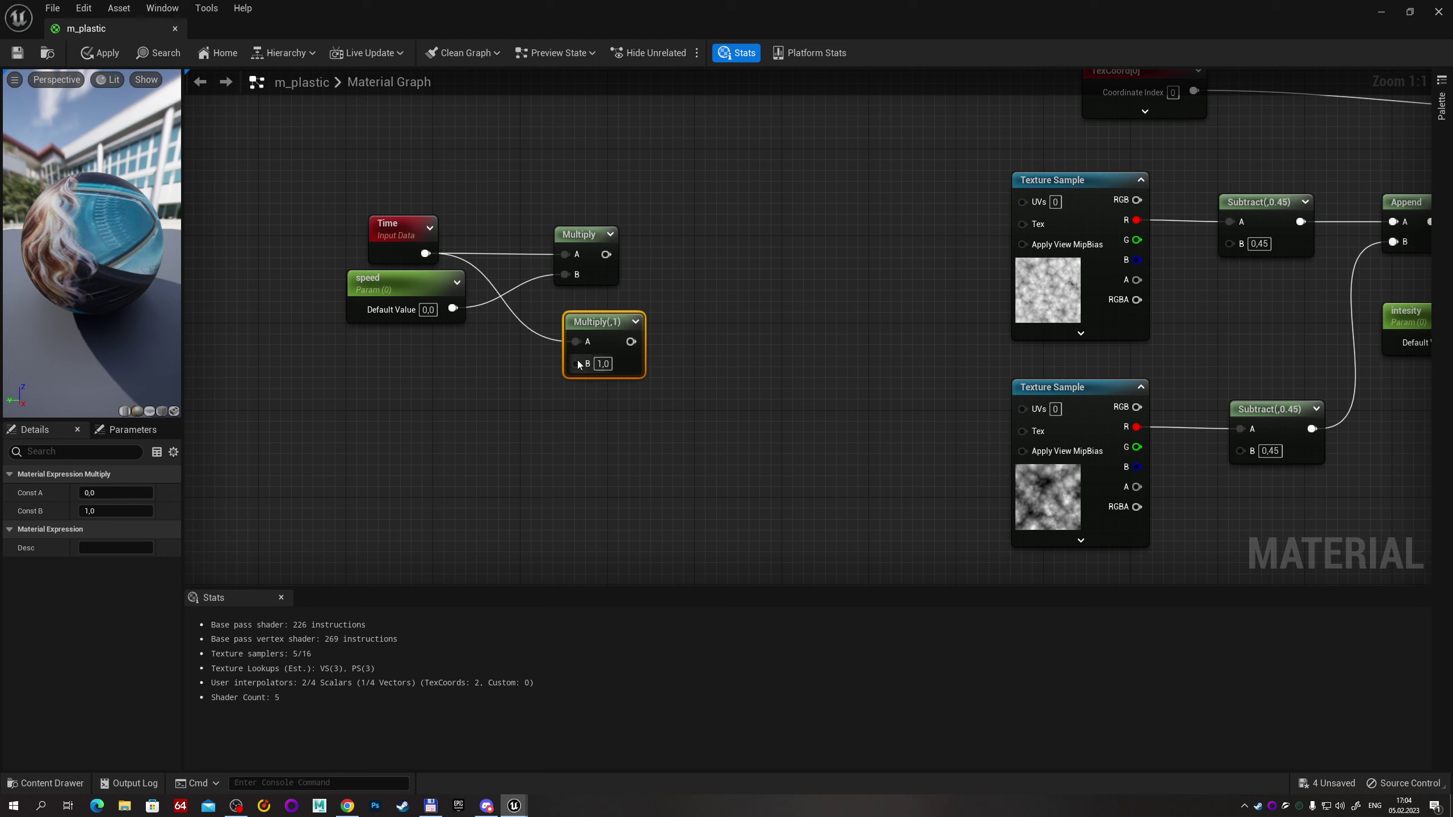
right_click(577, 363)
click(657, 463)
text(s)
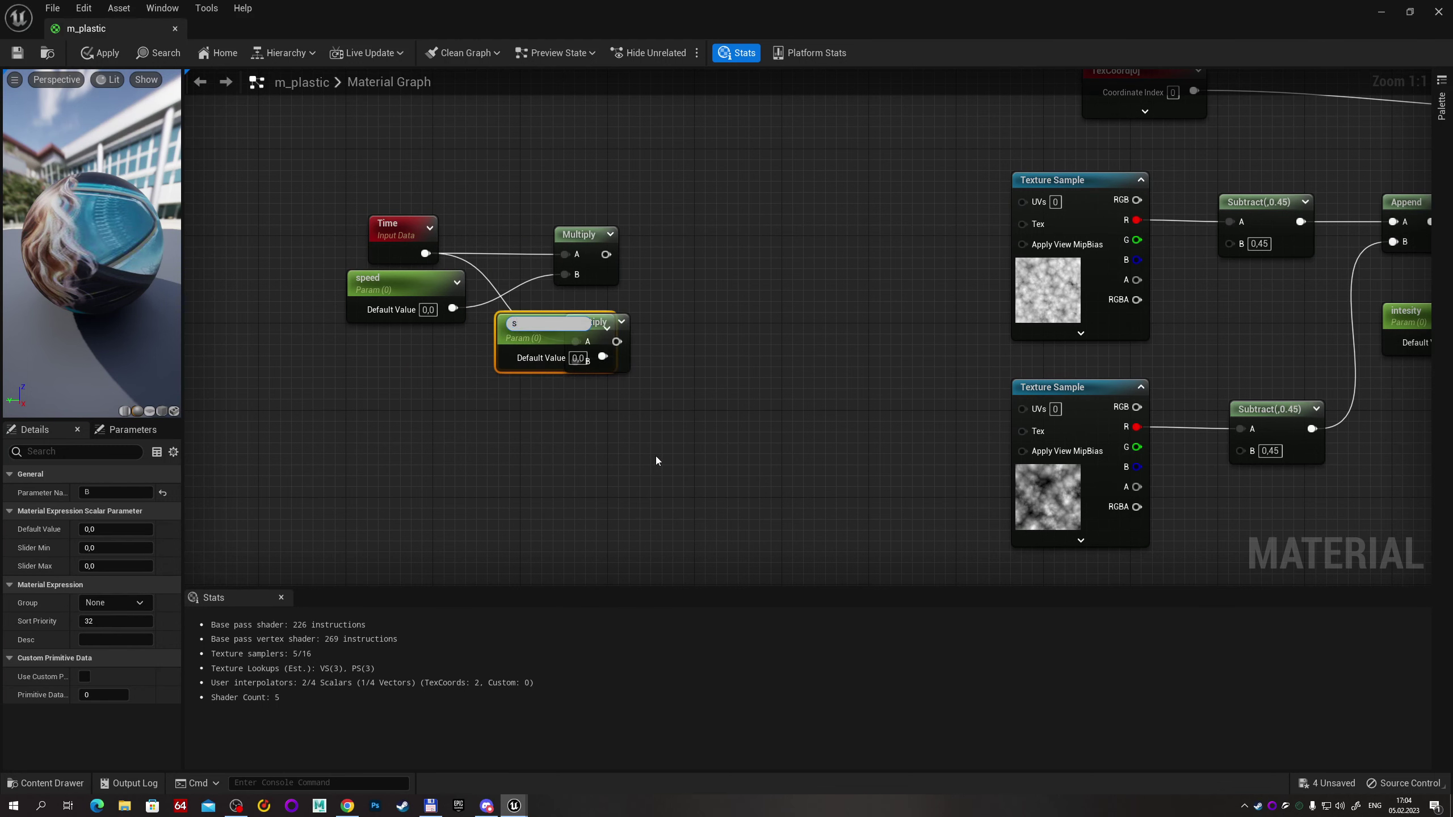
text(pee)
text(d_02)
key(Return)
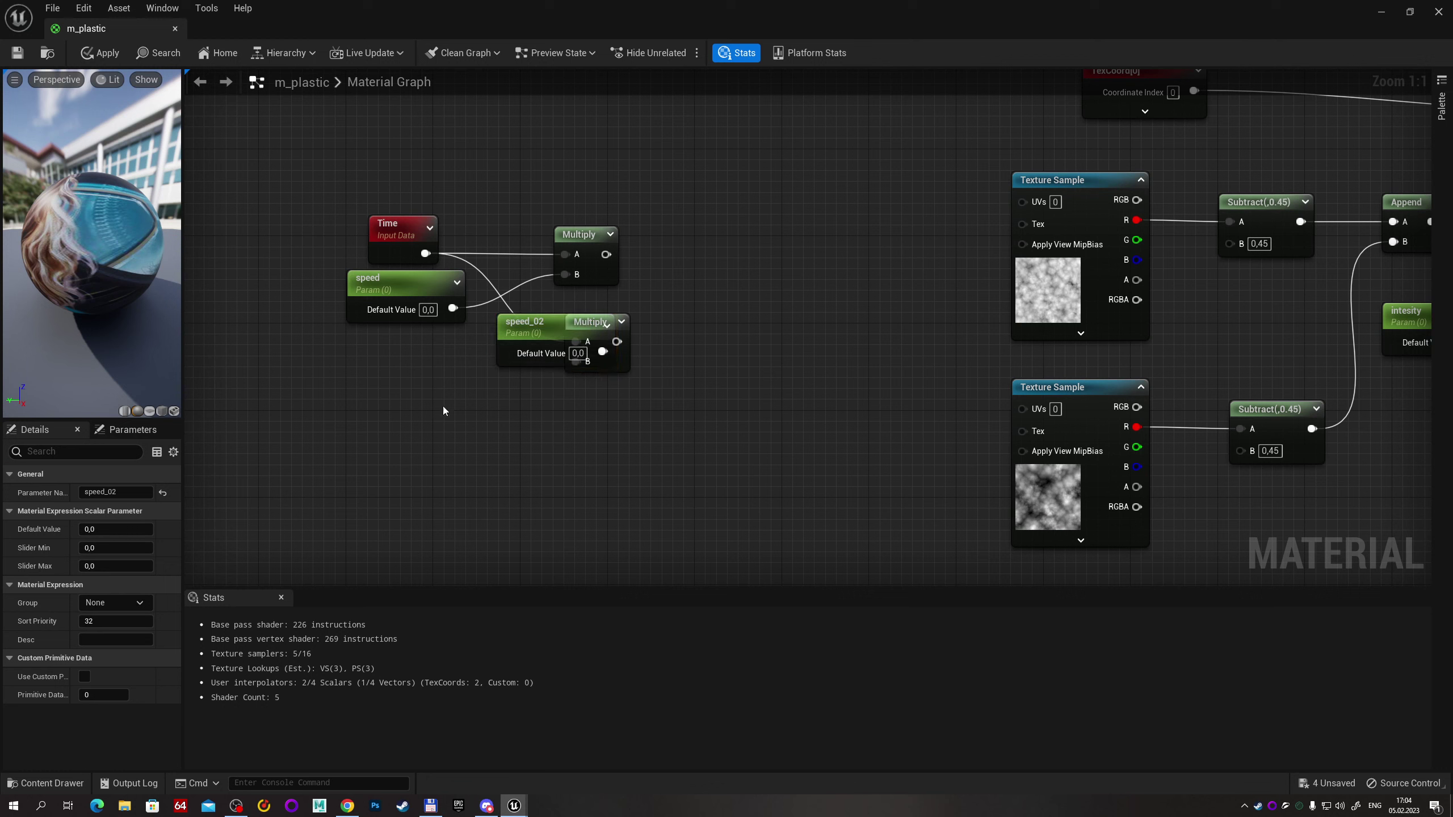
drag(532, 326, 393, 381)
Select the first speed parameter for renaming and move TexCoord[0] to the upper left.
click(404, 316)
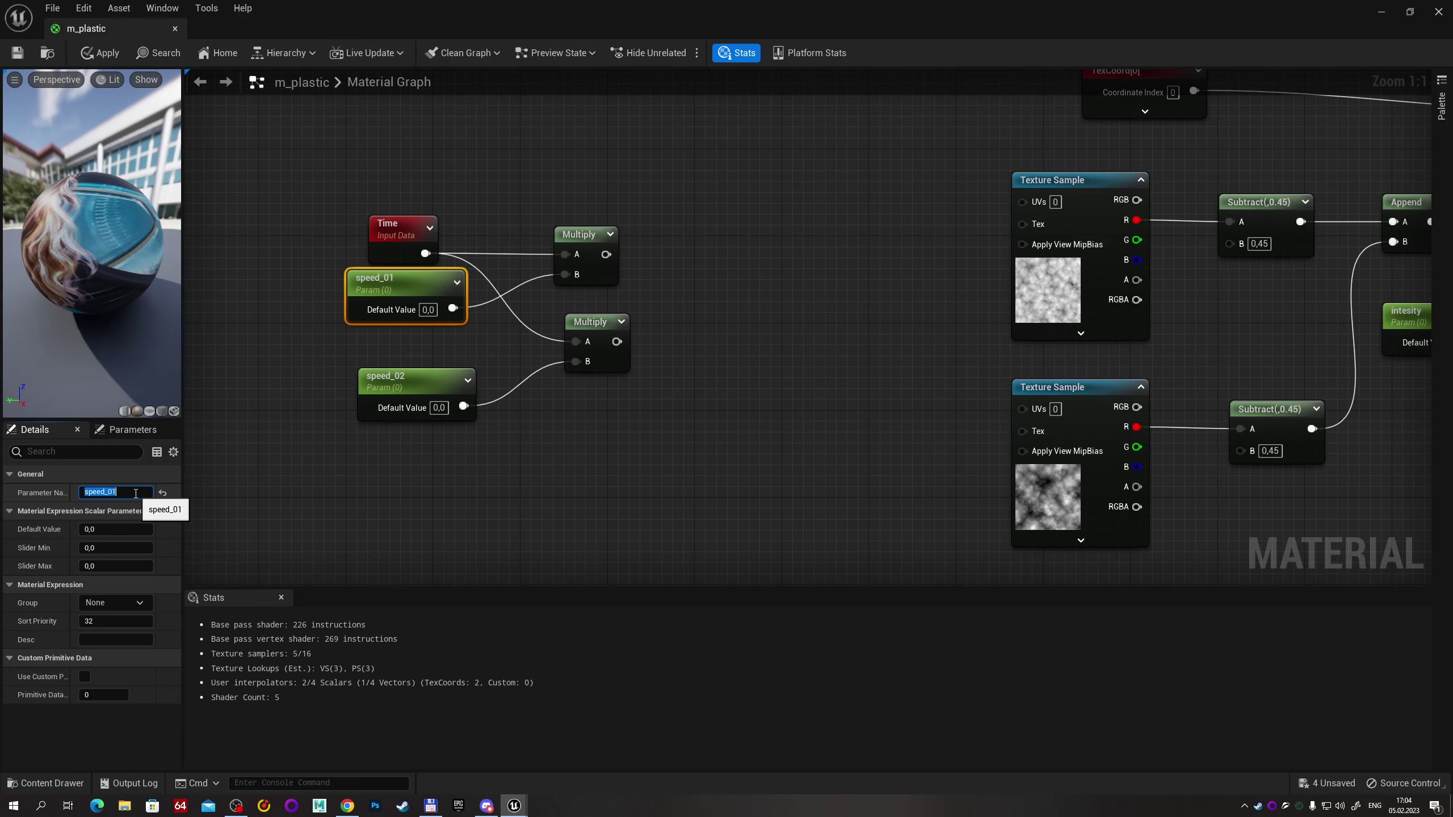
right_drag(749, 255, 740, 327)
mouse_move(1137, 148)
mouse_down()
mouse_move(413, 159)
mouse_move(695, 227)
mouse_up()
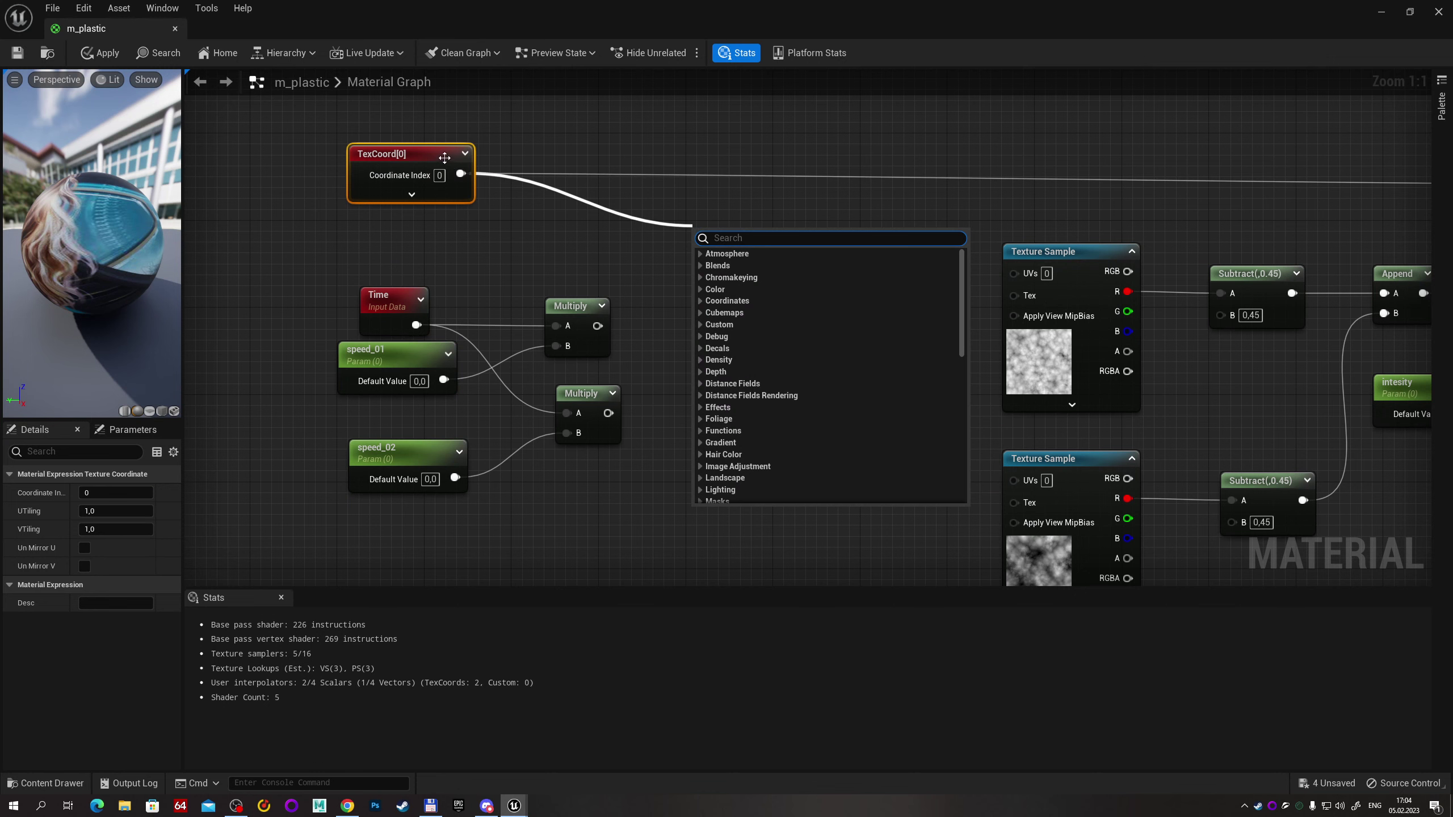
Multiply TexCoord by a promoted 'tilling' parameter with a default value of 1.
right_drag(484, 220, 649, 250)
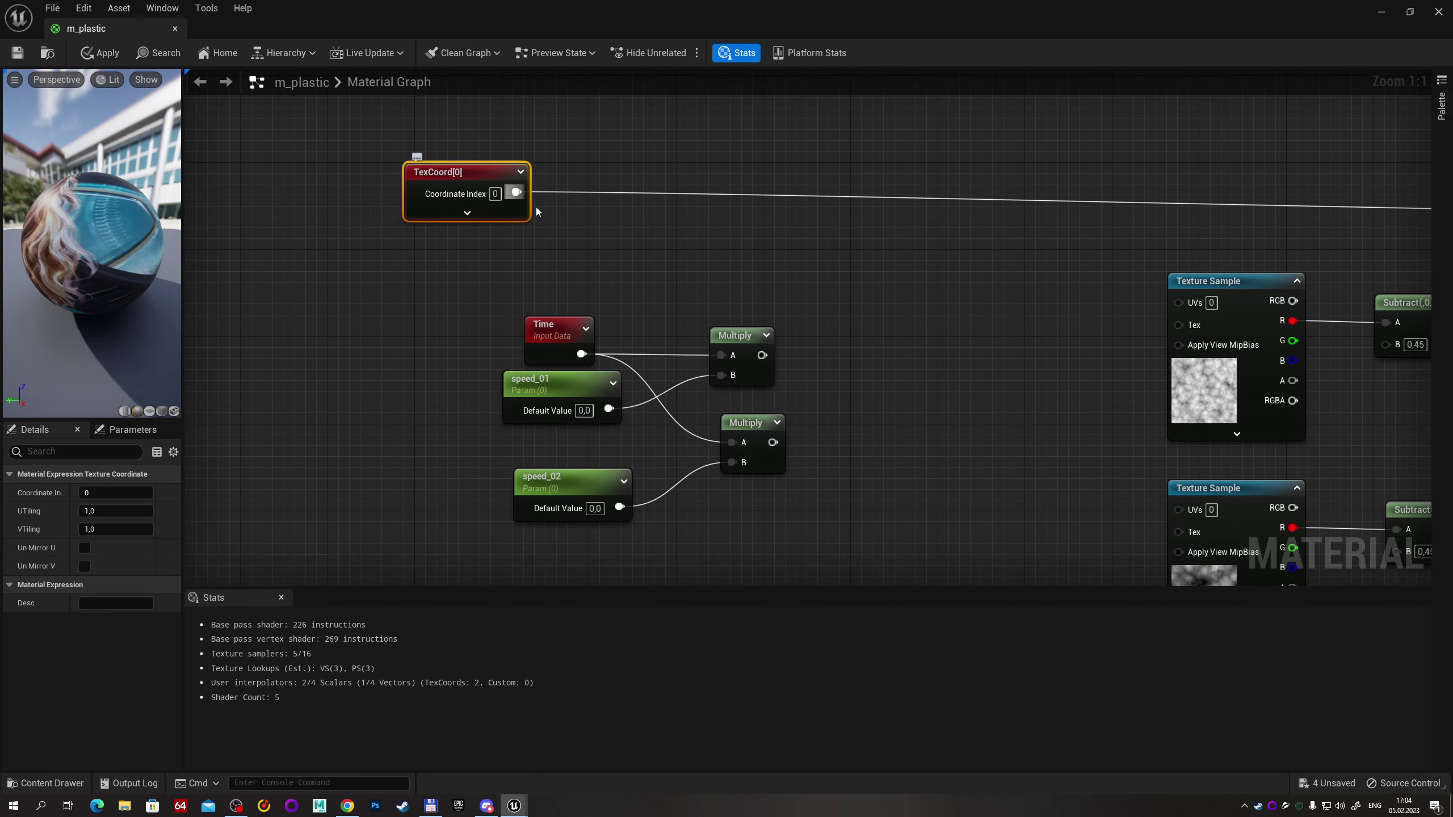
drag(514, 193, 562, 222)
text(multiply)
key(Return)
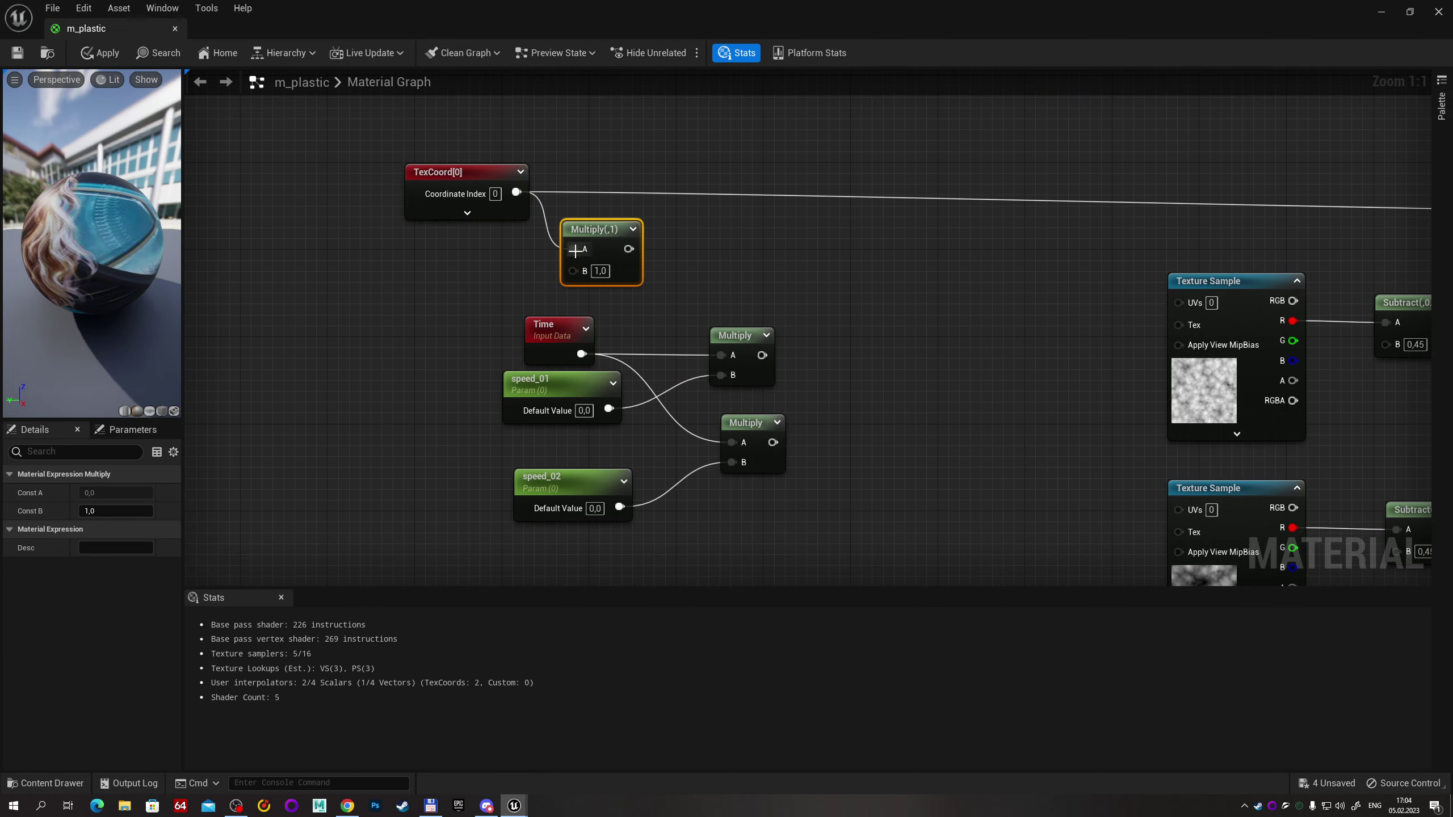
right_click(573, 271)
click(629, 360)
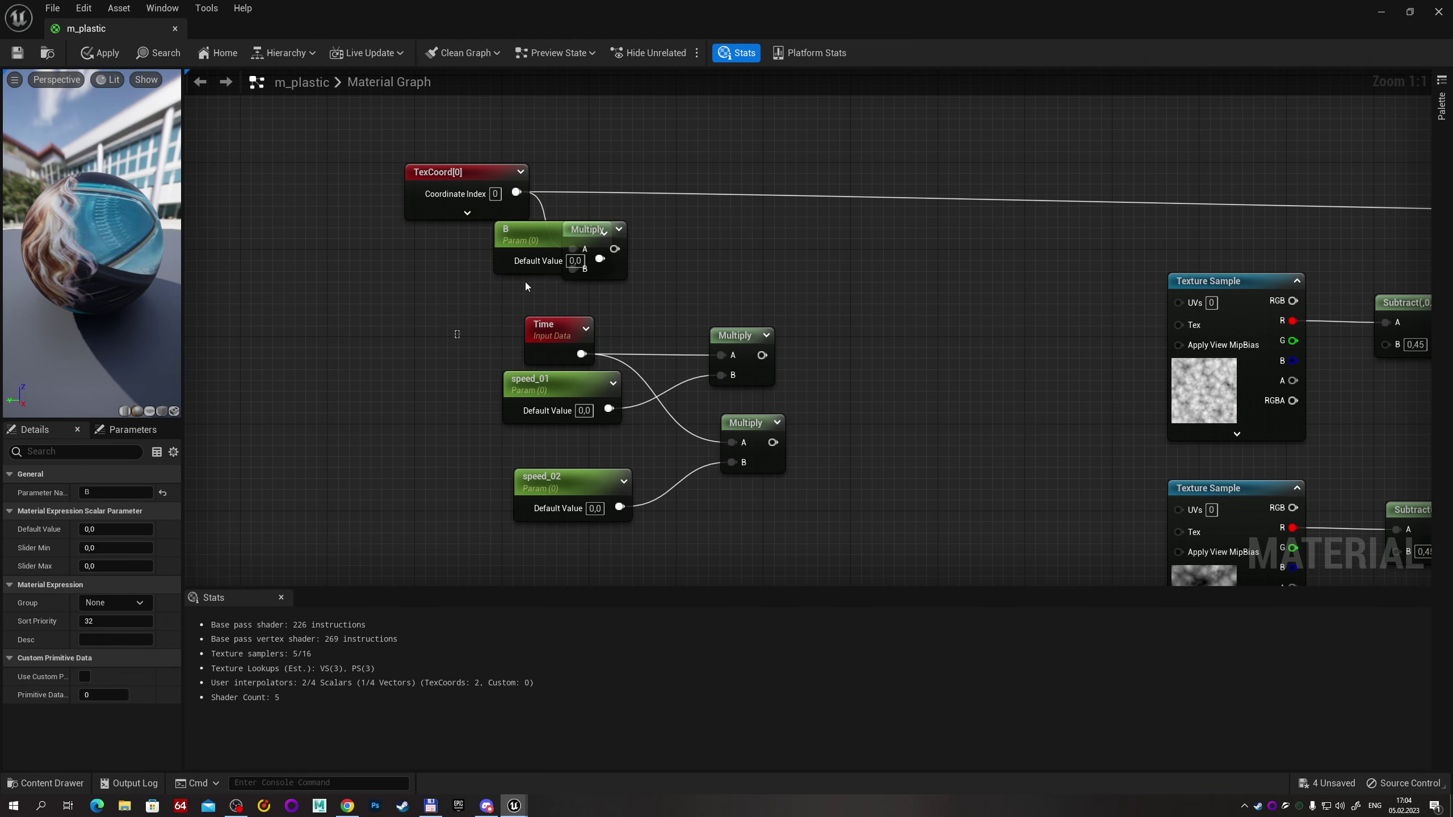
drag(518, 235, 308, 286)
click(114, 492)
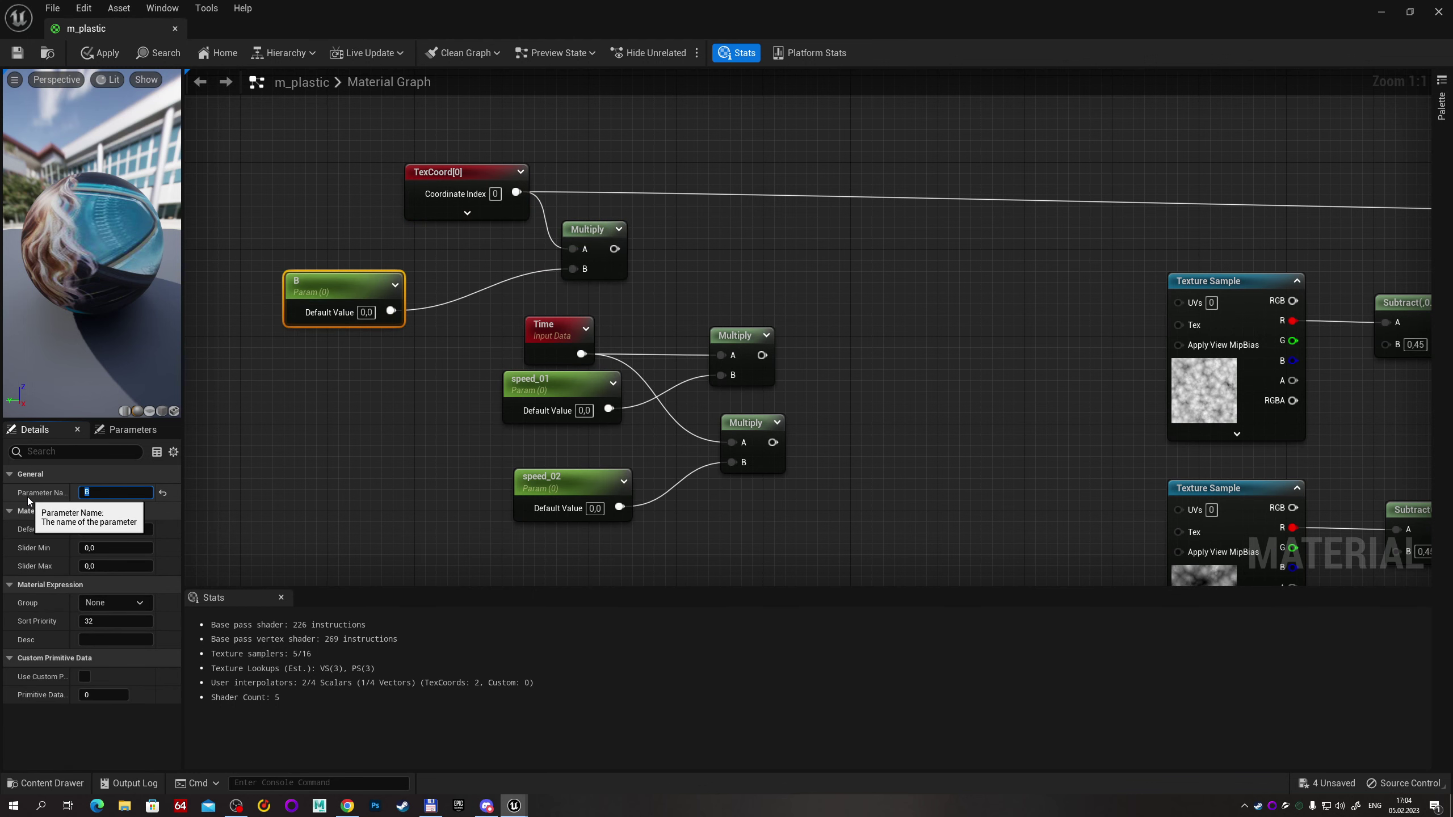
text(tilling)
key(Return)
click(367, 313)
text(1)
key(Return)
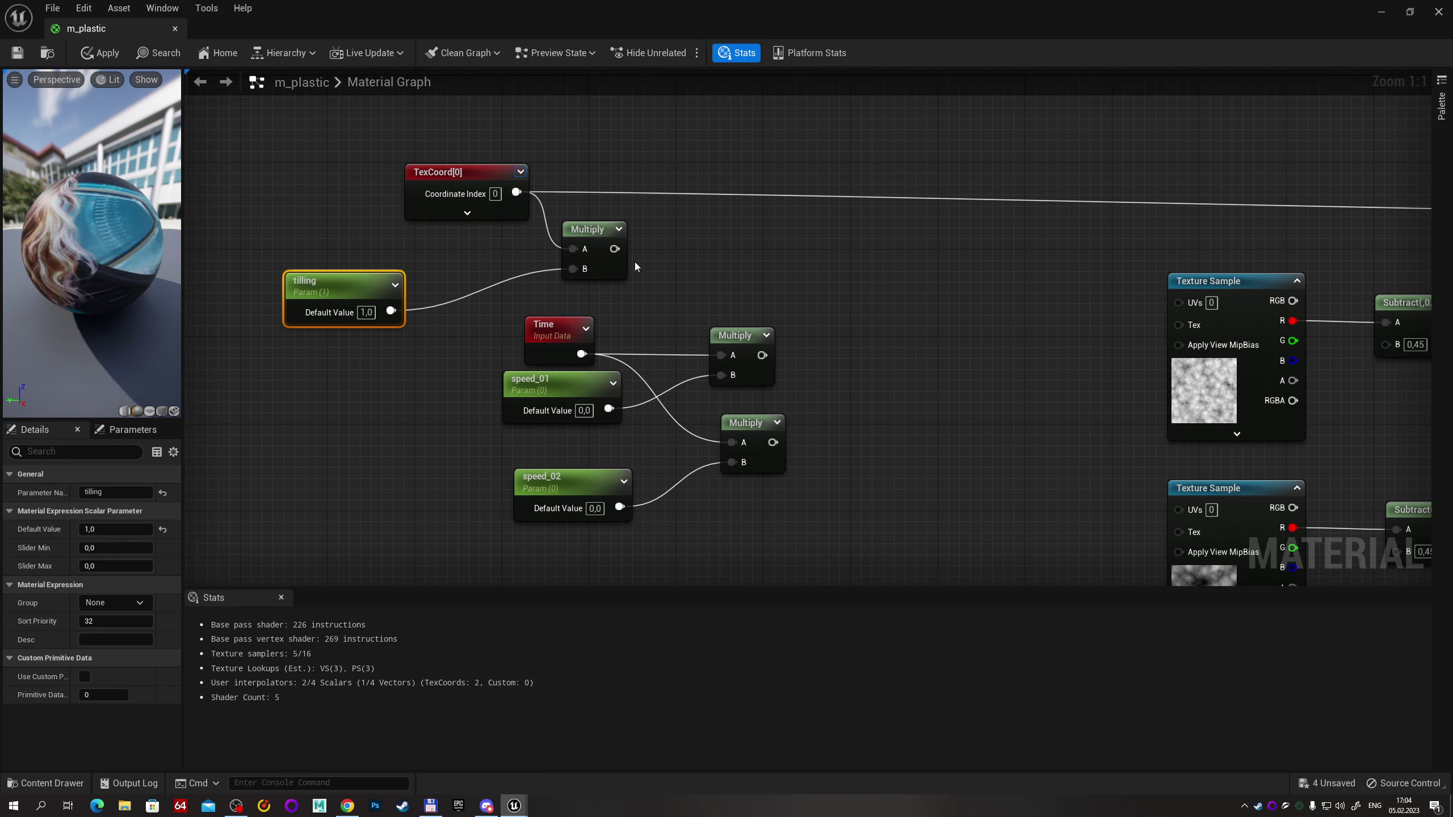
Add the speed_01 time product to the tiled coordinates with a new Add node.
drag(613, 249, 785, 254)
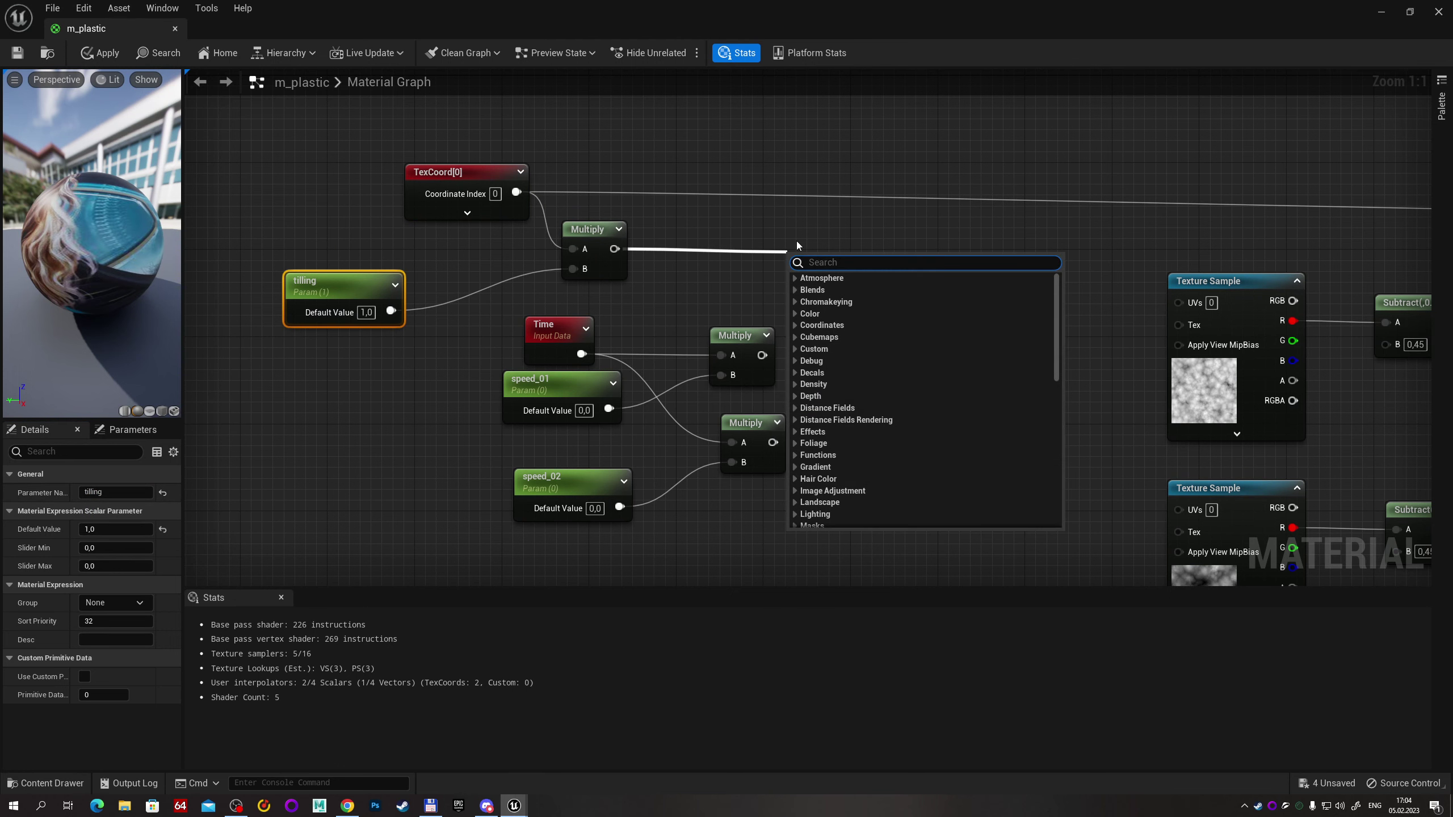
text(add)
key(Return)
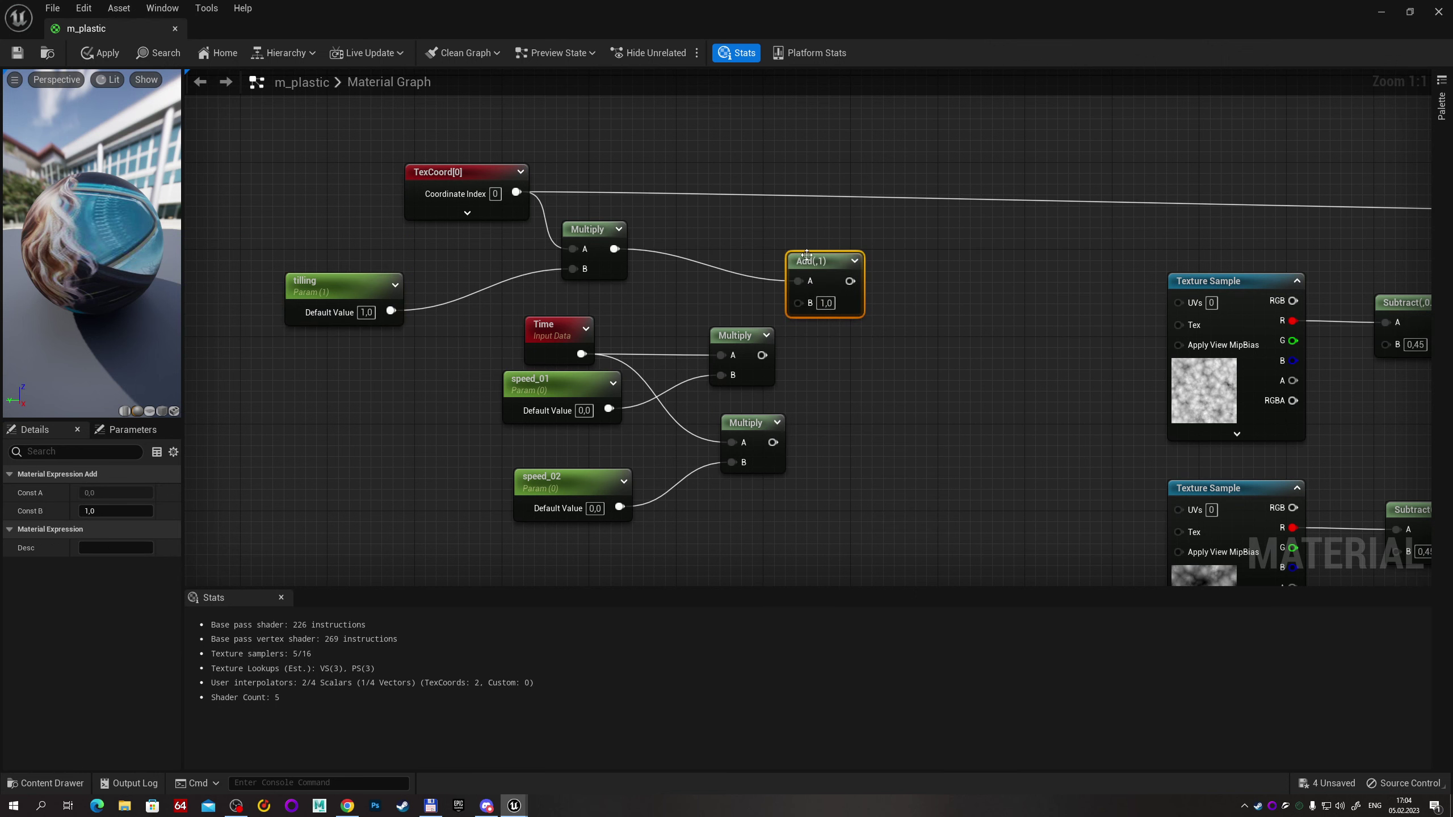
drag(806, 255, 864, 229)
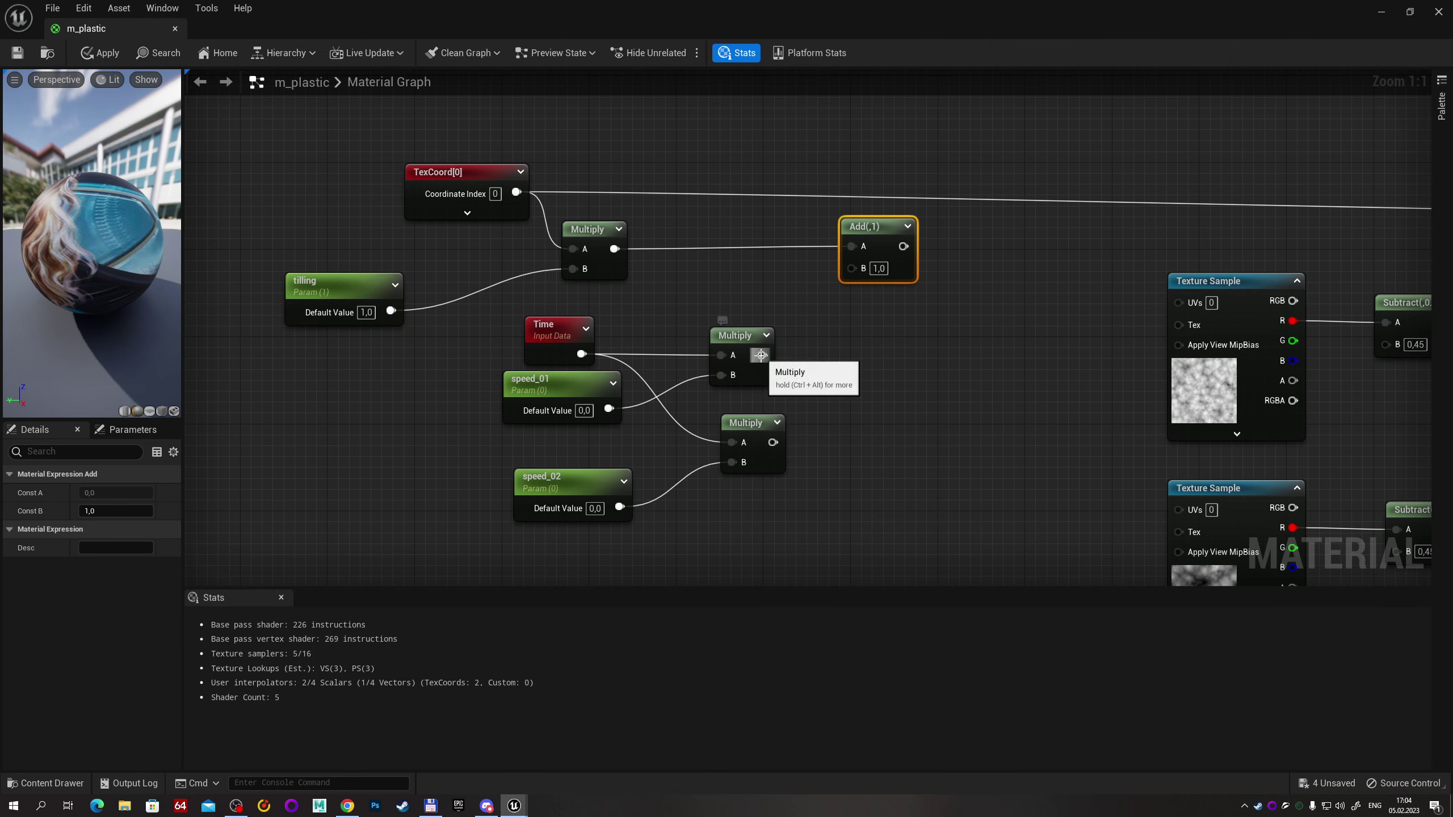
drag(760, 355, 855, 268)
drag(787, 217, 881, 299)
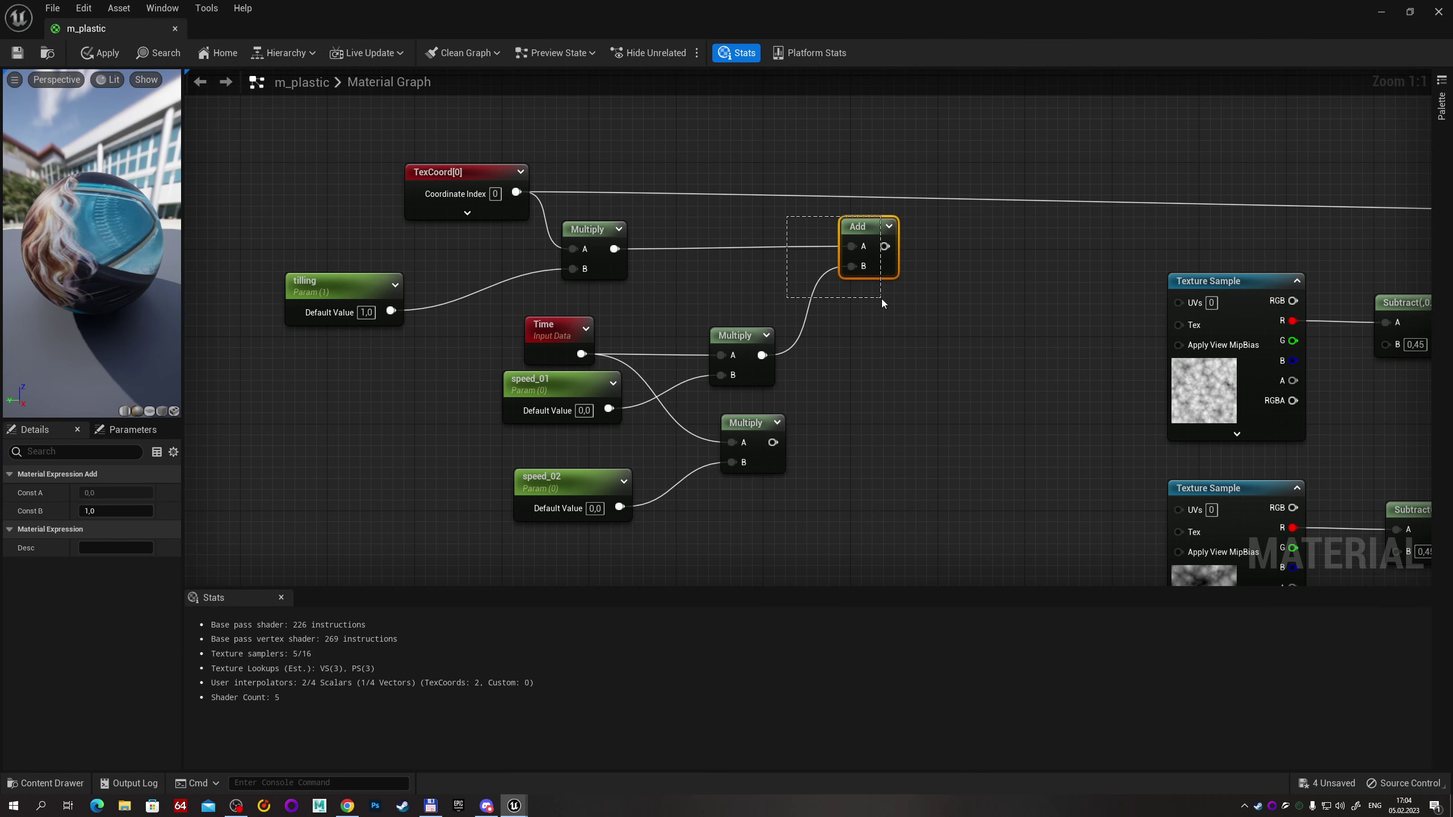
right_drag(881, 299, 835, 288)
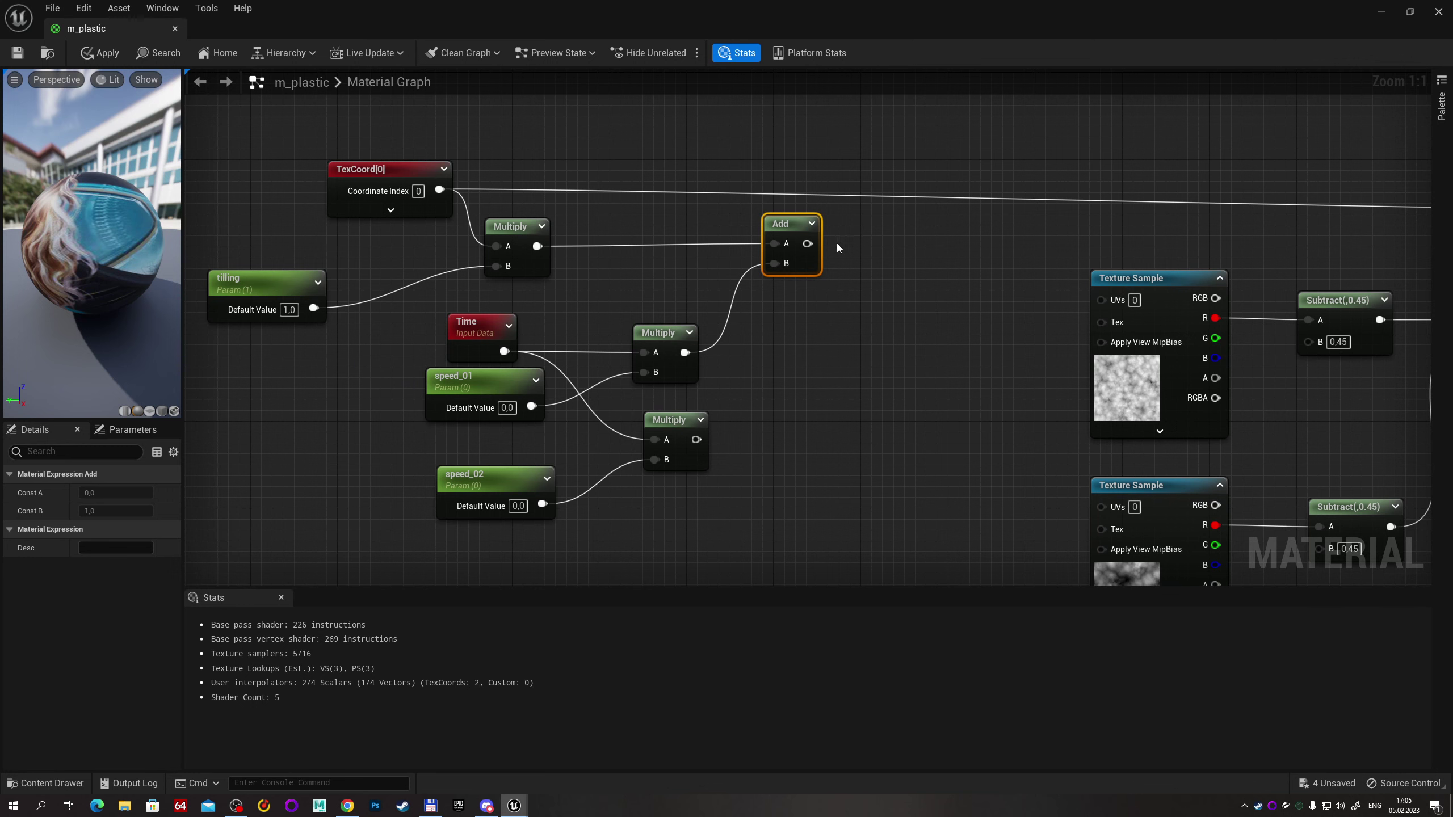
Create a second Add combining the tiled coordinates with the speed_02 time product.
click(743, 380)
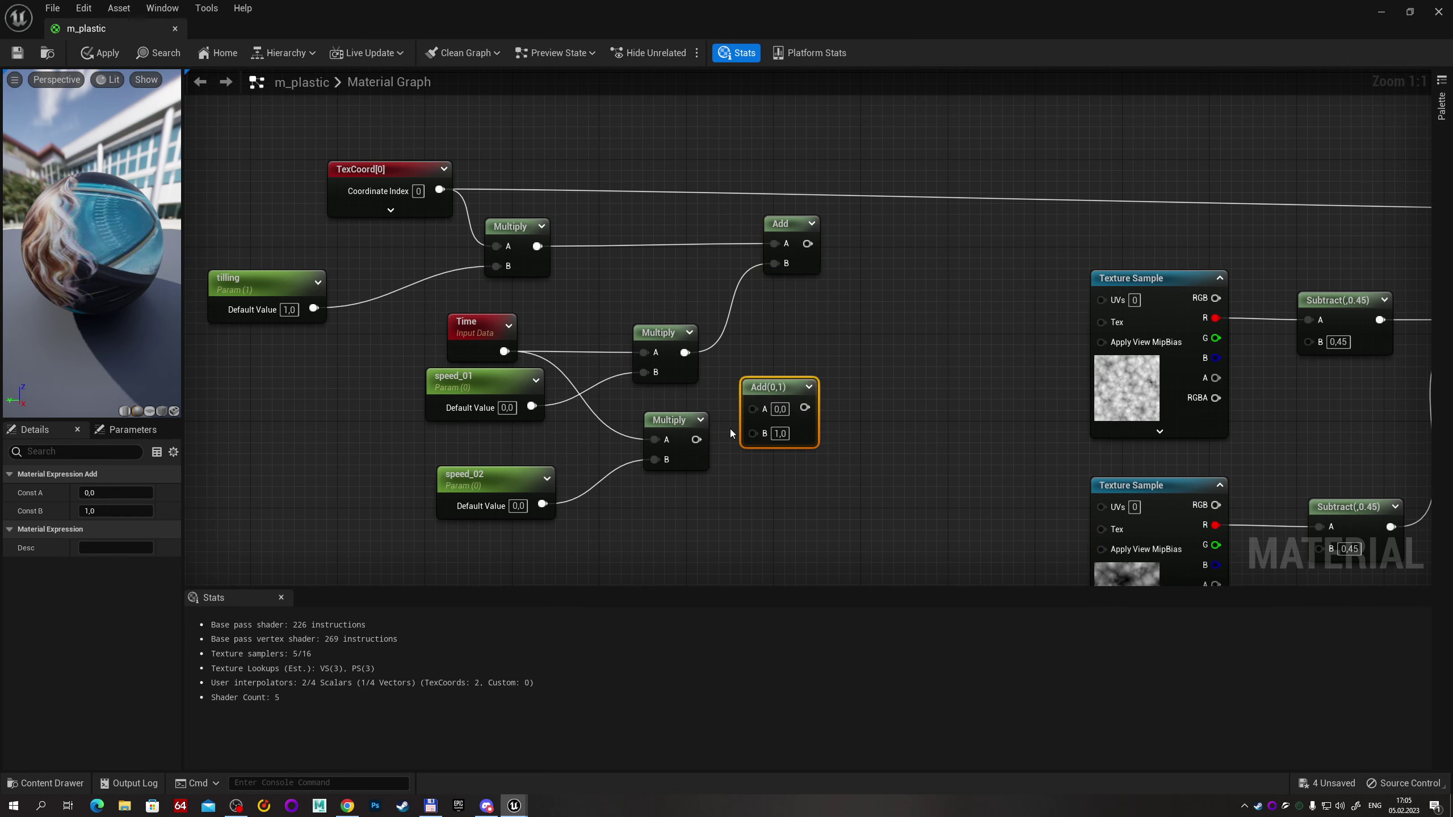
drag(781, 386, 846, 386)
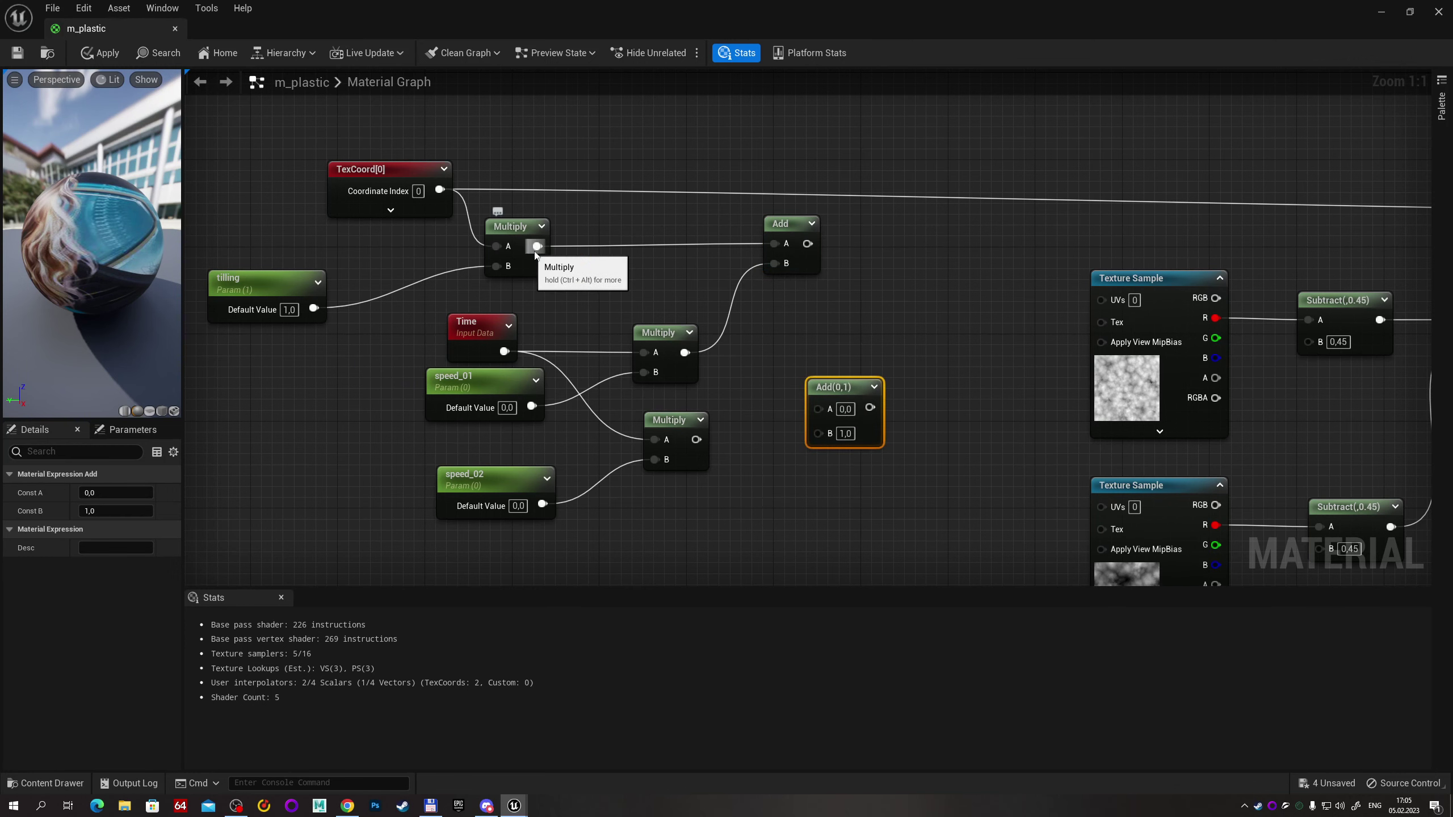
drag(536, 247, 818, 408)
mouse_move(697, 439)
mouse_down()
mouse_move(818, 429)
mouse_move(822, 403)
mouse_up()
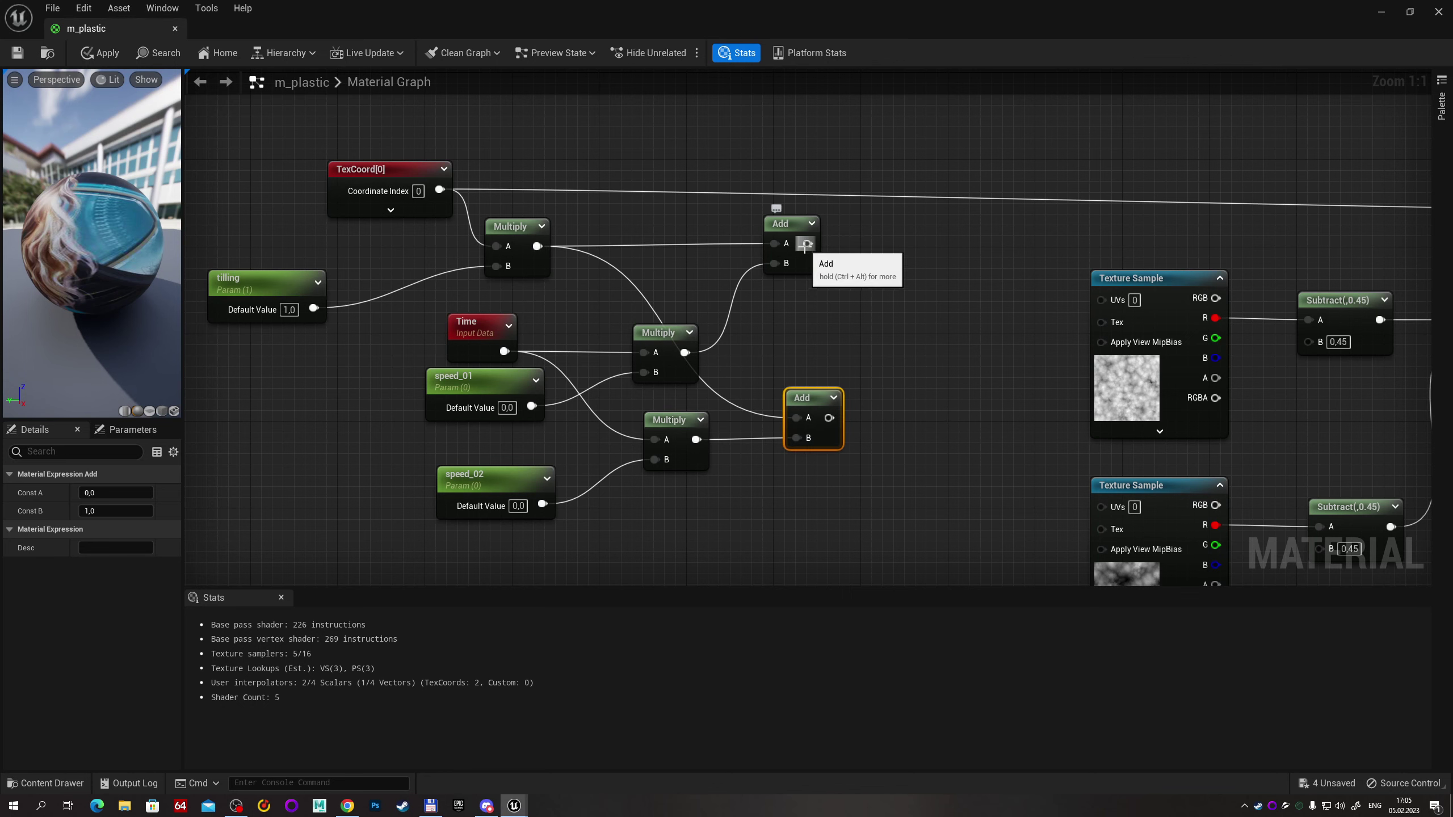
Wire the two Adds into the upper and lower noise samples' UVs, then close m_plastic.
drag(809, 243, 1101, 299)
right_drag(869, 426, 684, 340)
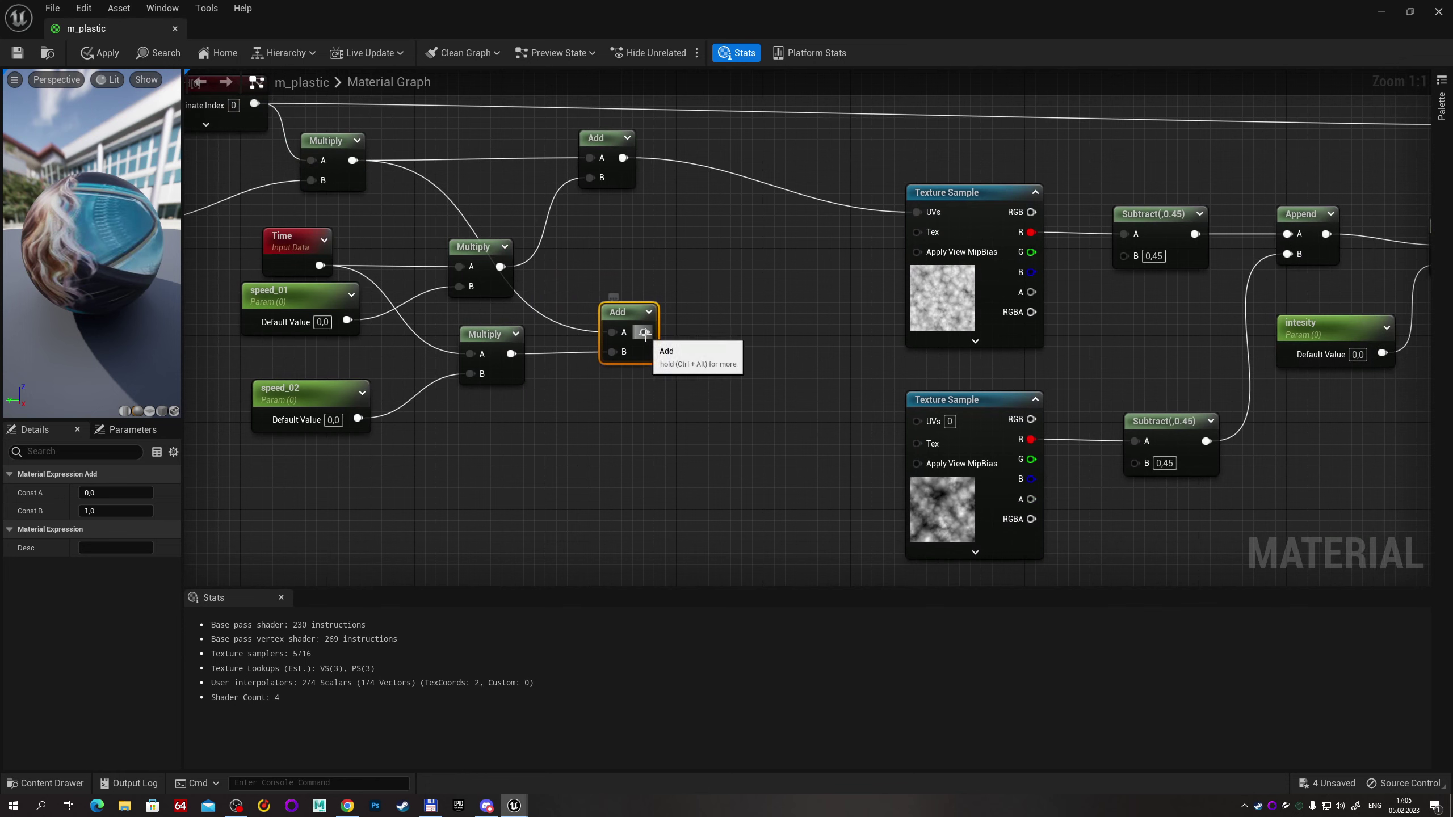
drag(645, 332, 917, 425)
right_drag(918, 425, 1069, 478)
right_drag(955, 441, 1008, 463)
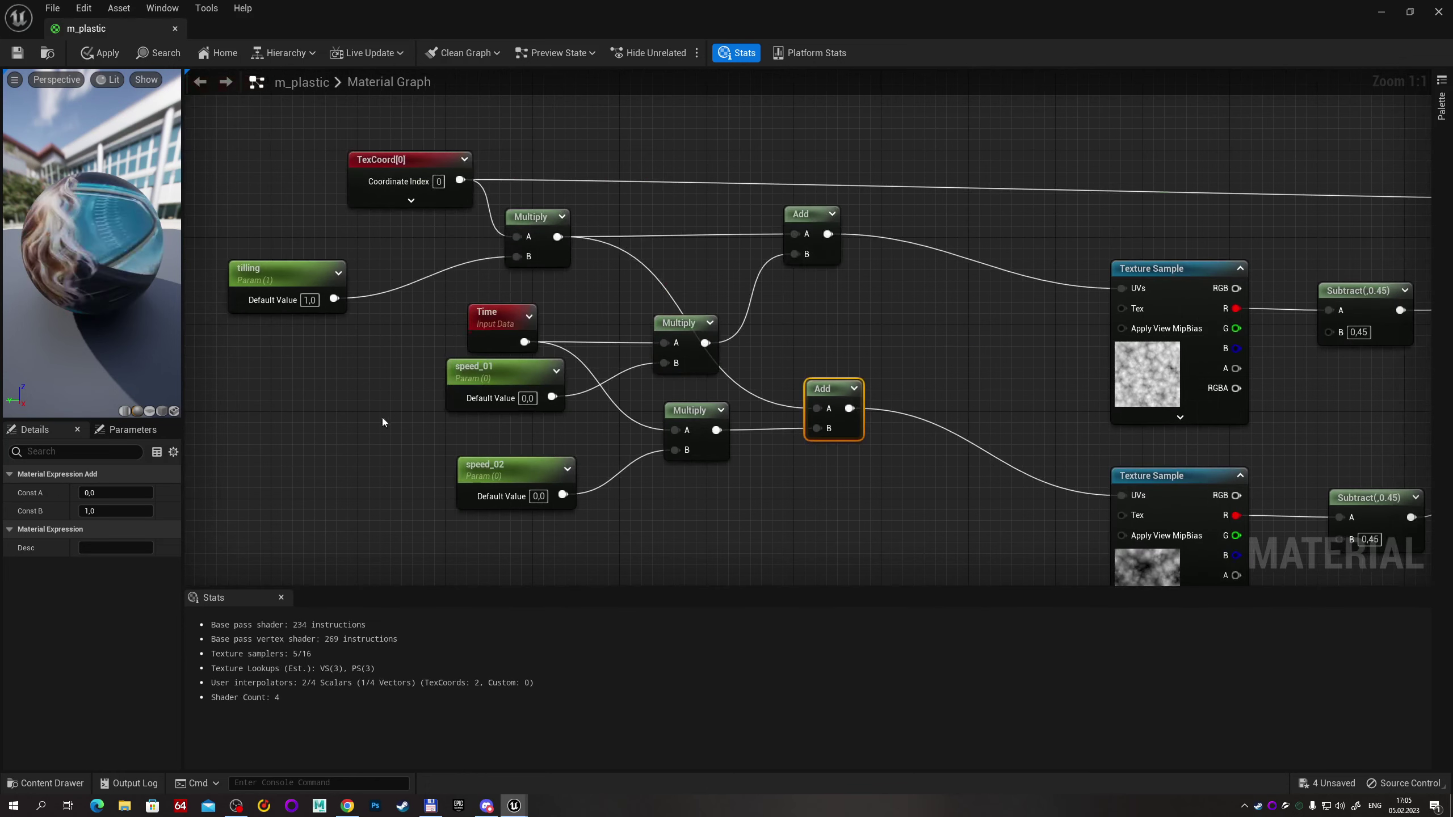
right_drag(974, 295, 566, 249)
right_drag(401, 258, 740, 272)
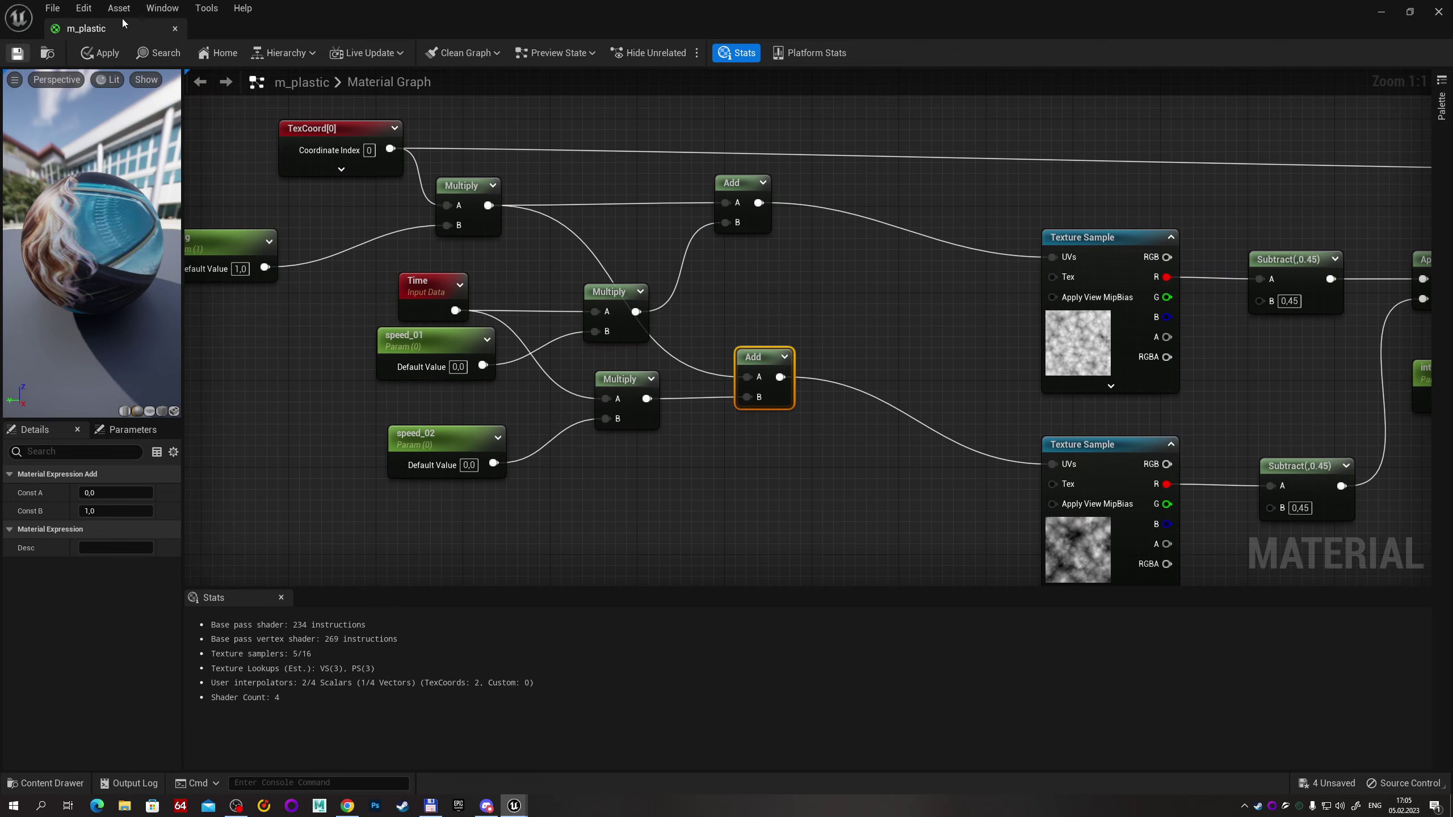
click(175, 28)
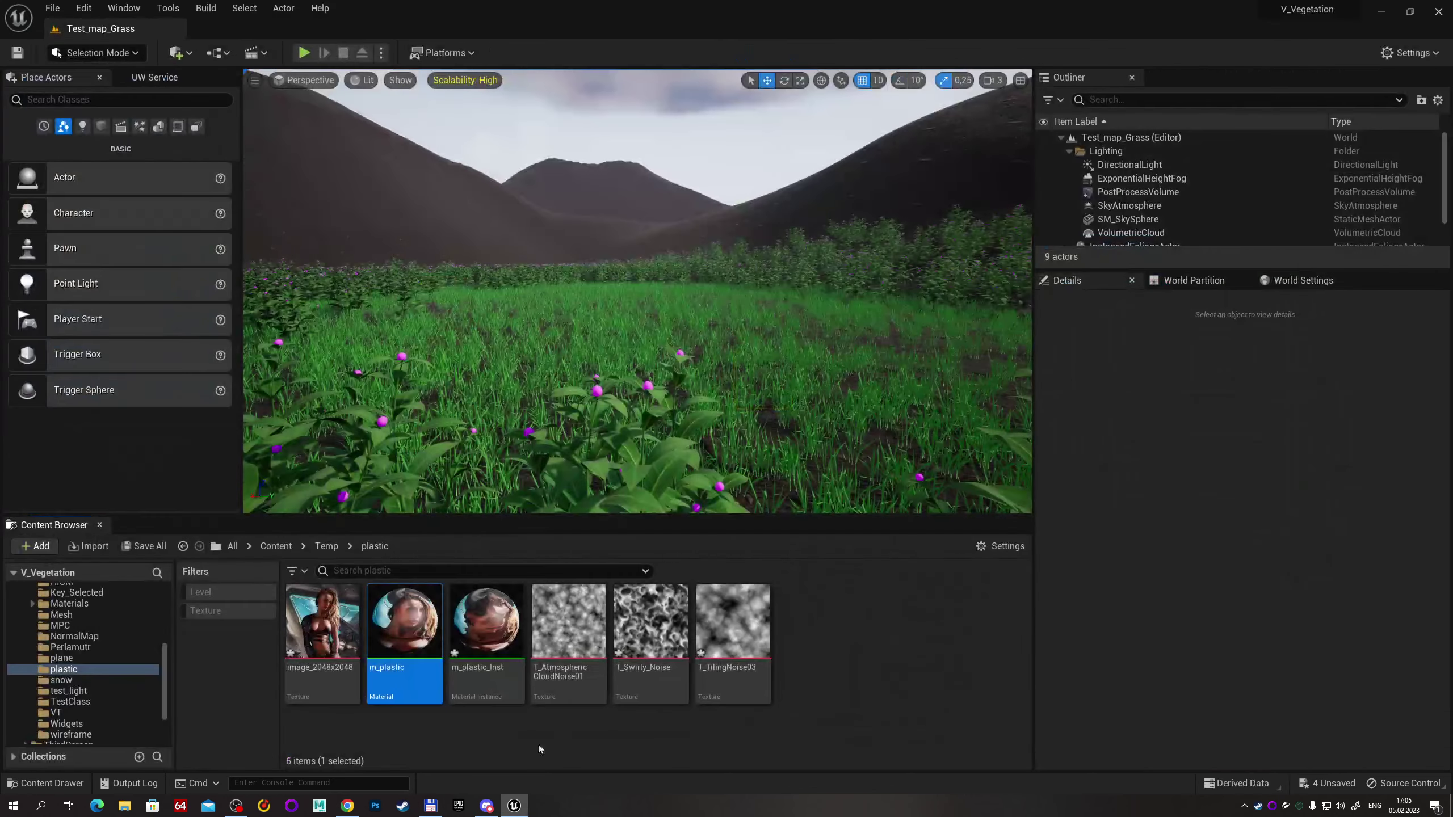
In m_plastic_Inst, override speed_01 0,026667, speed_02 0,046667 and tilling 0,526667, then close.
double_click(486, 623)
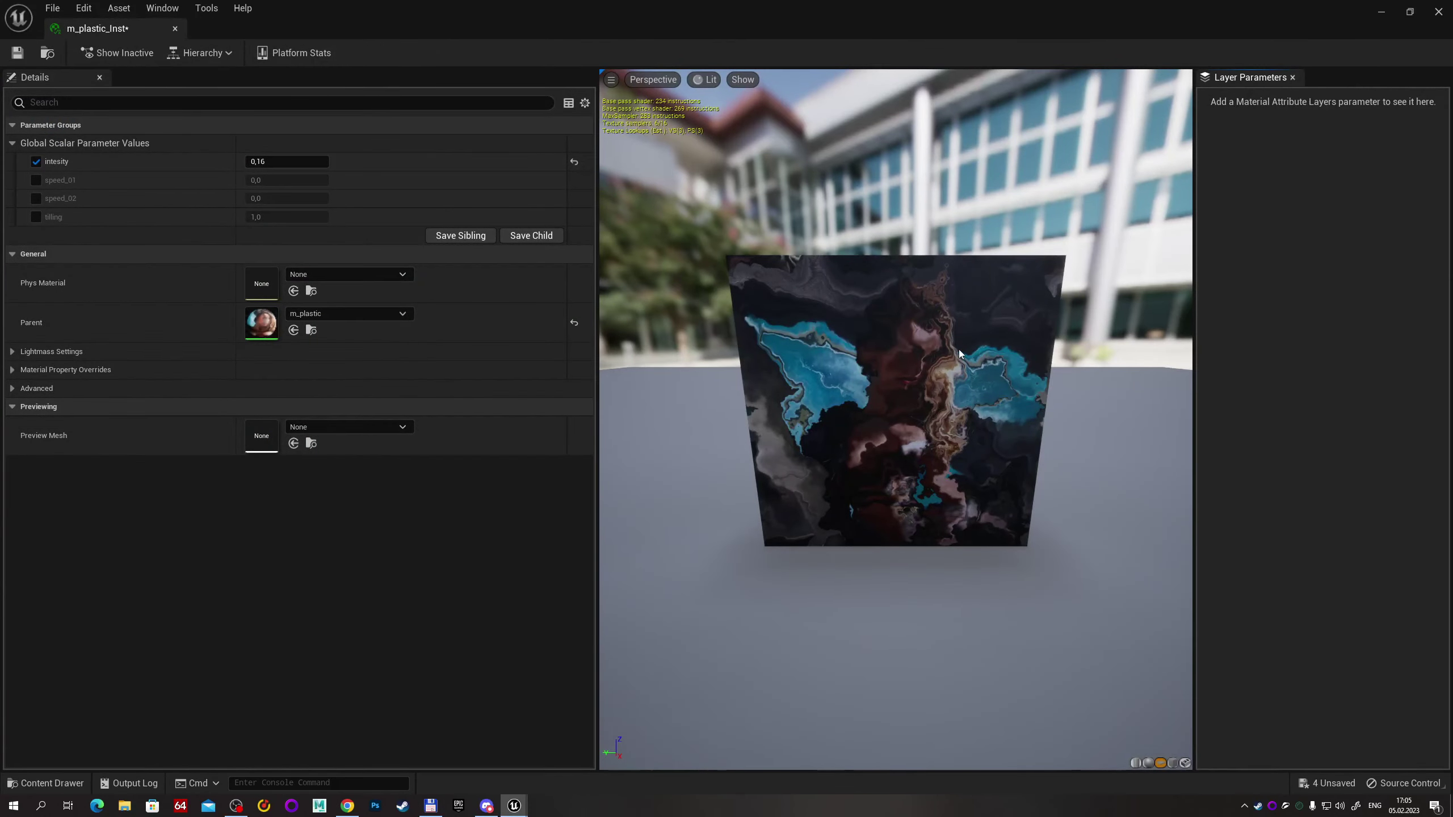
scroll(784, 344, up, 5)
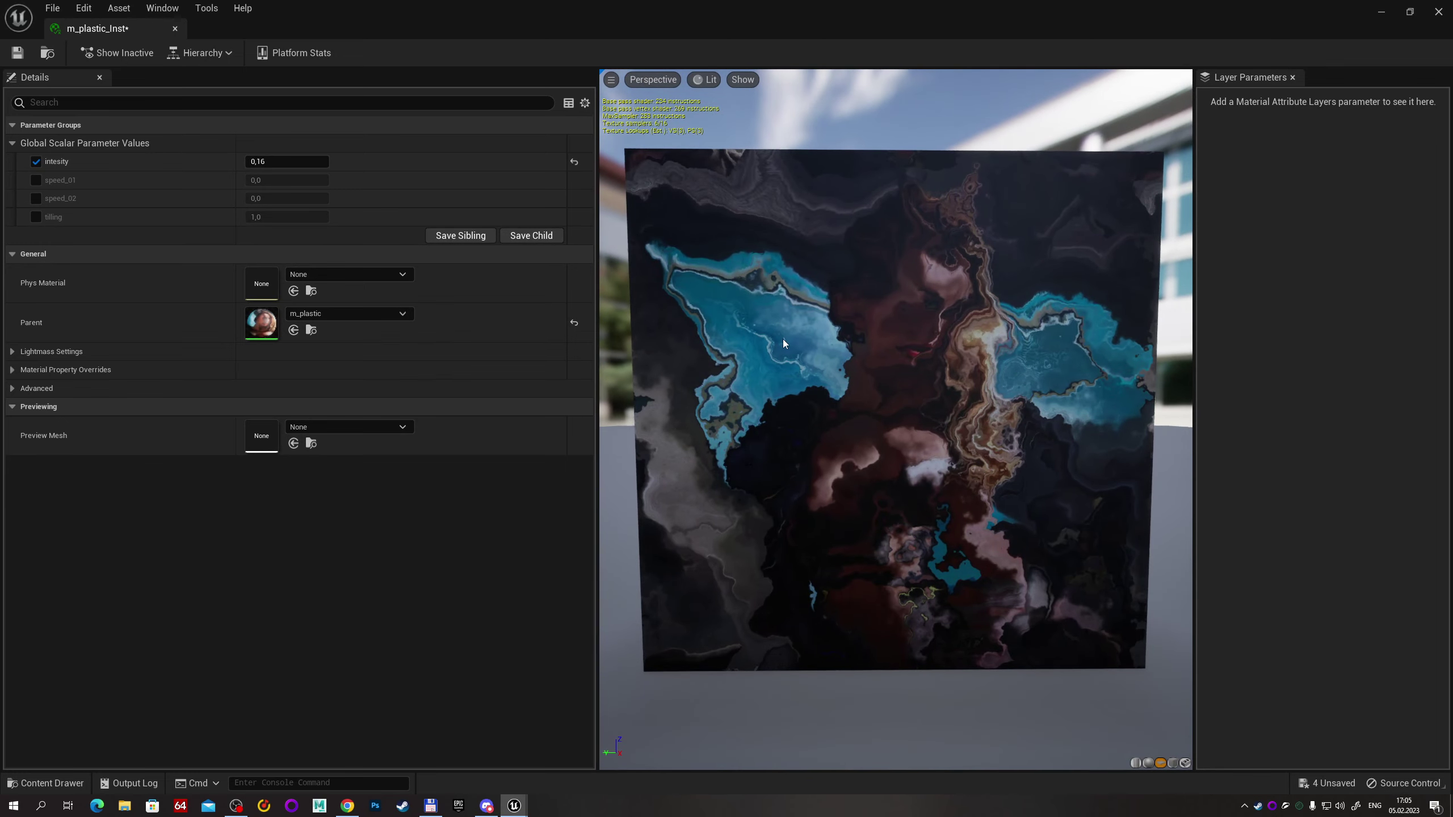
click(36, 180)
click(36, 198)
click(35, 216)
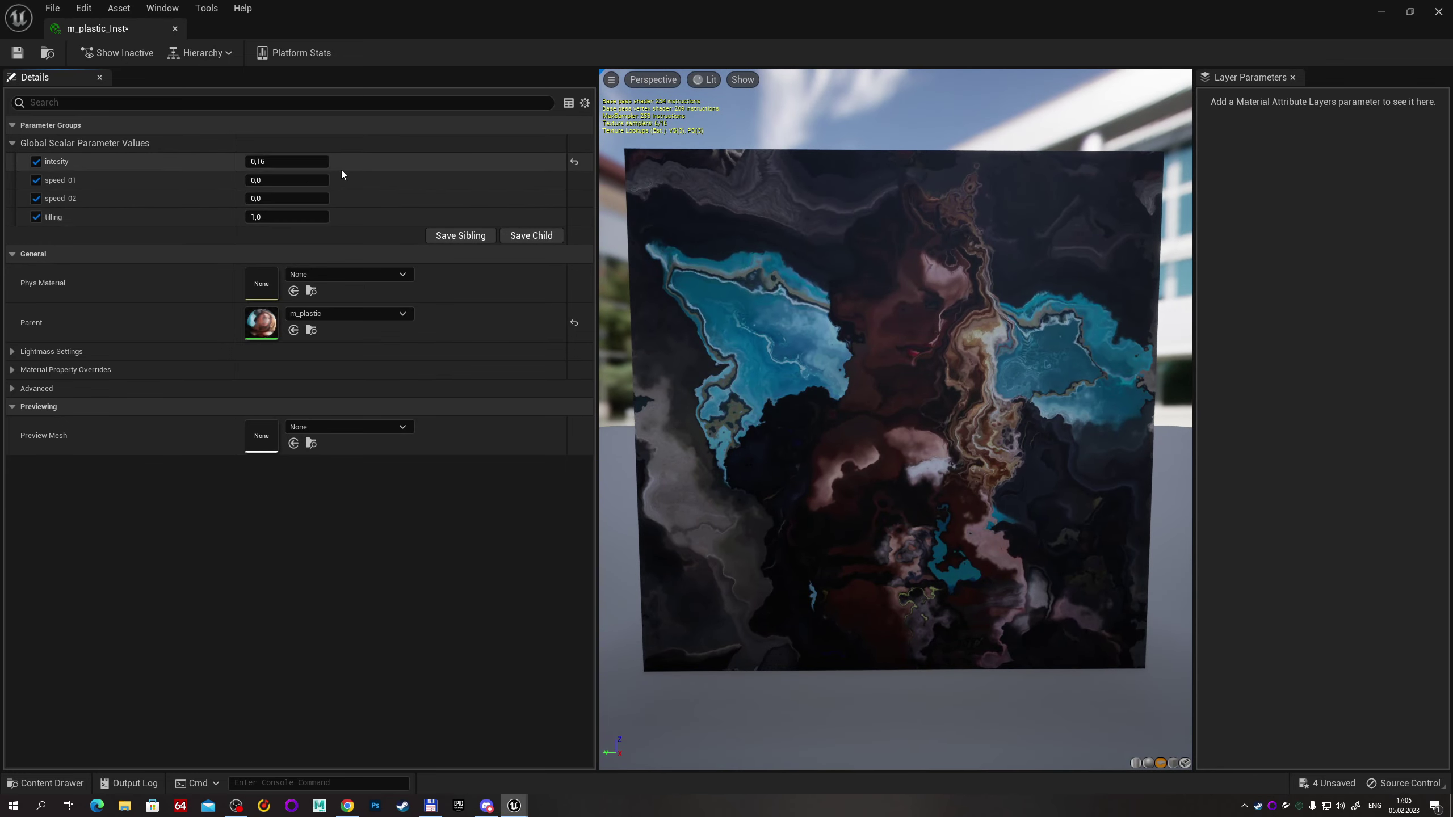
mouse_move(309, 180)
mouse_down()
mouse_move(332, 180)
mouse_move(298, 180)
mouse_move(308, 198)
mouse_up()
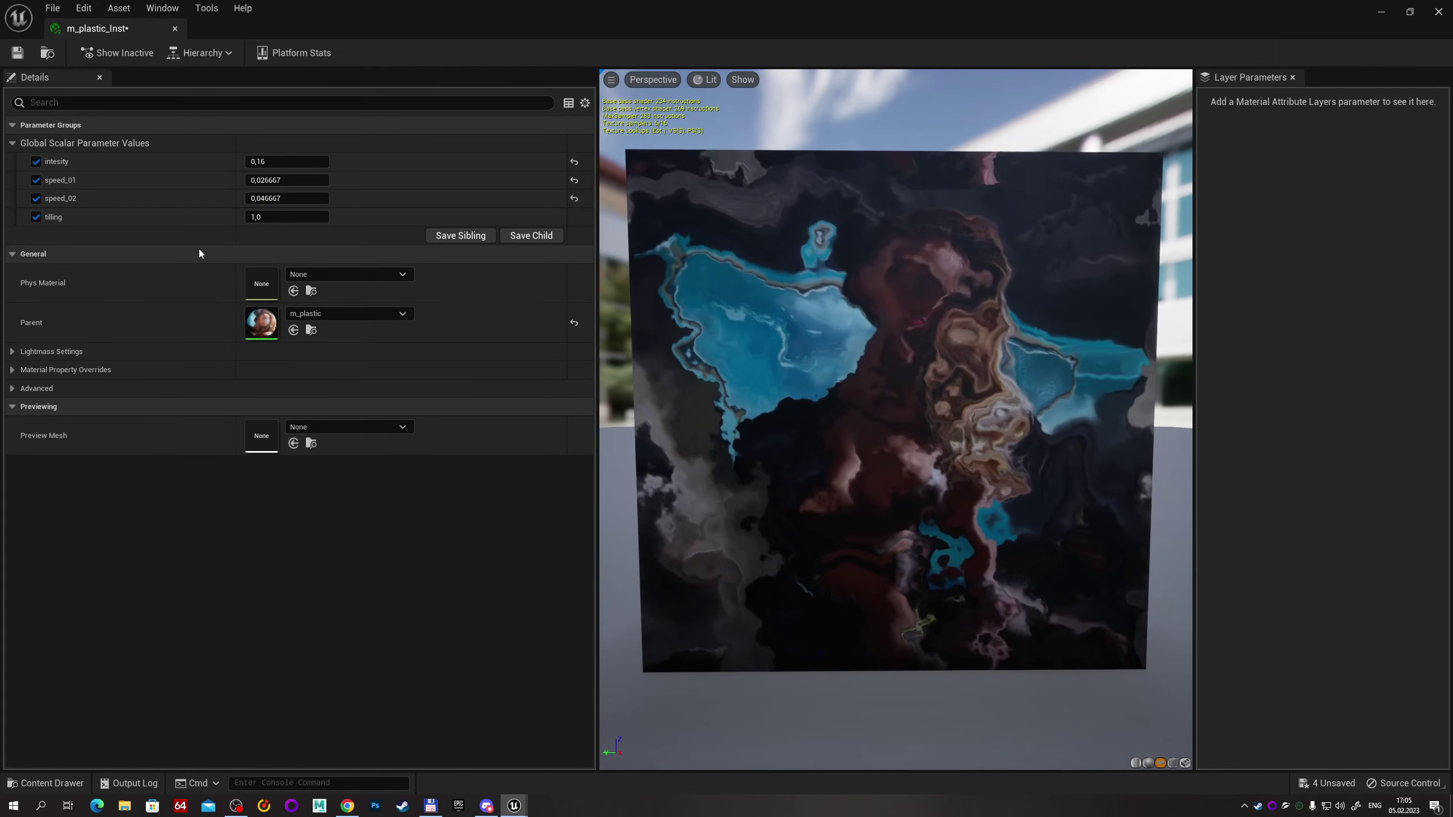
drag(292, 217, 260, 217)
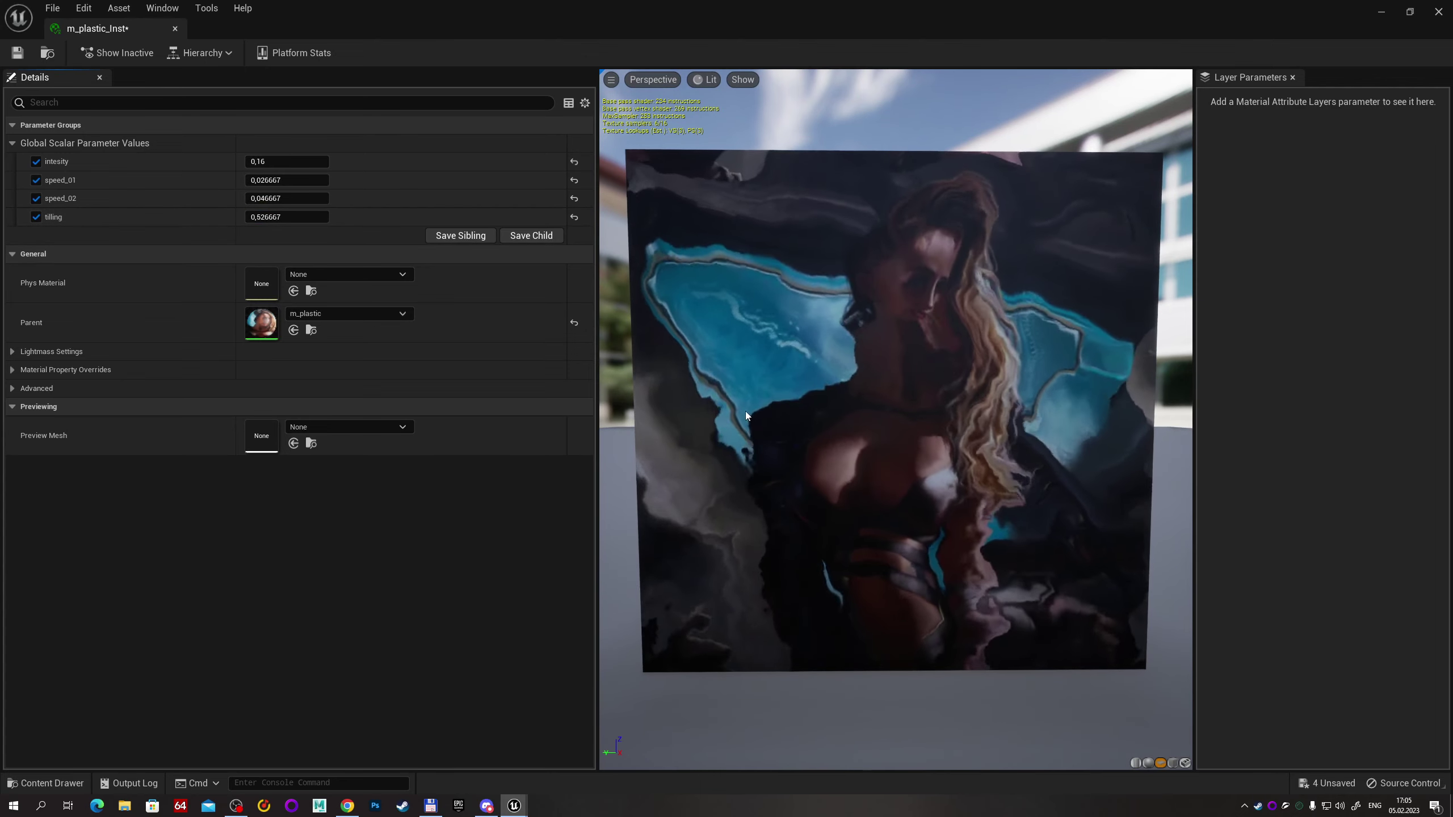
drag(892, 401, 841, 430)
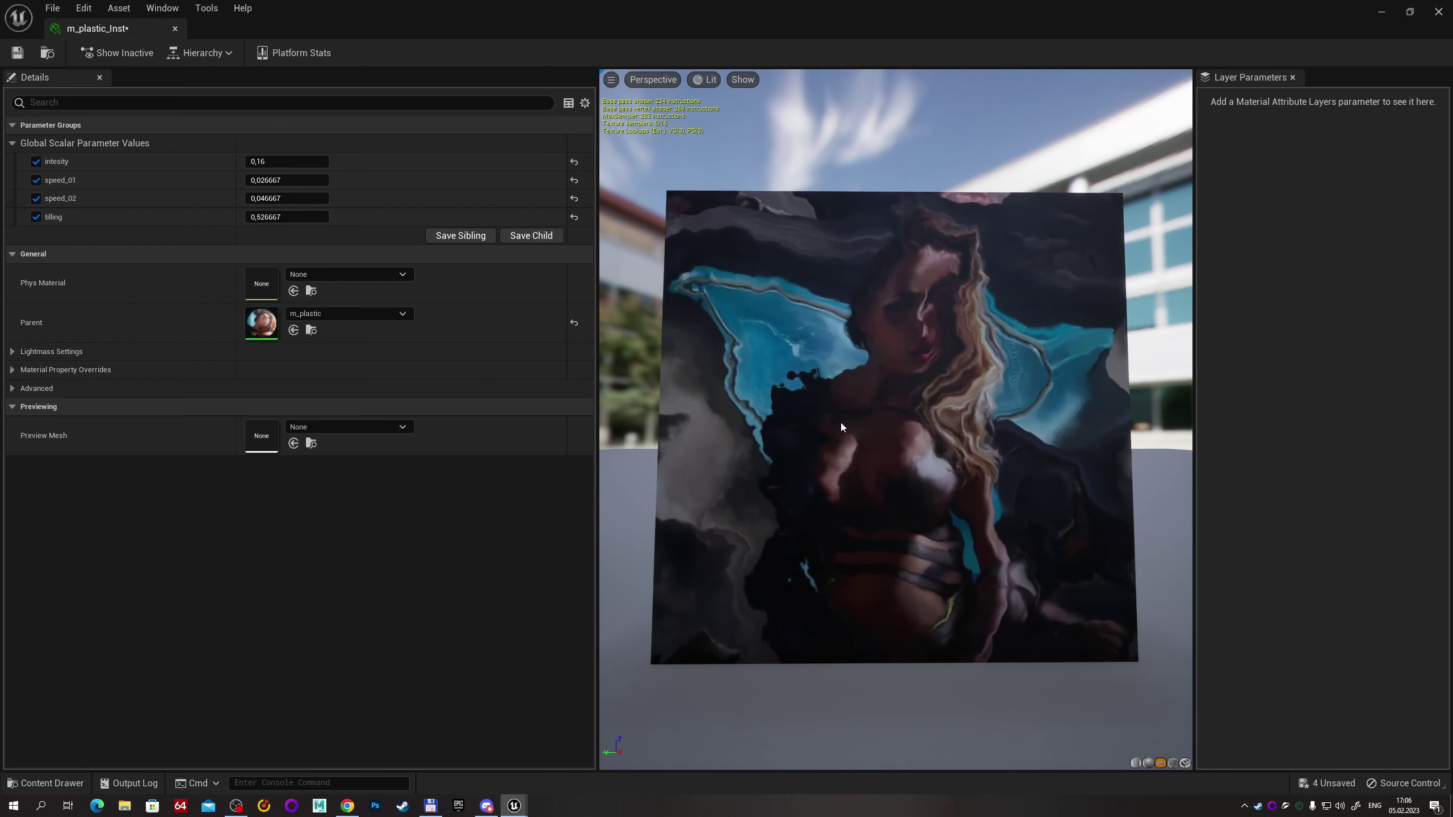
drag(829, 426, 835, 424)
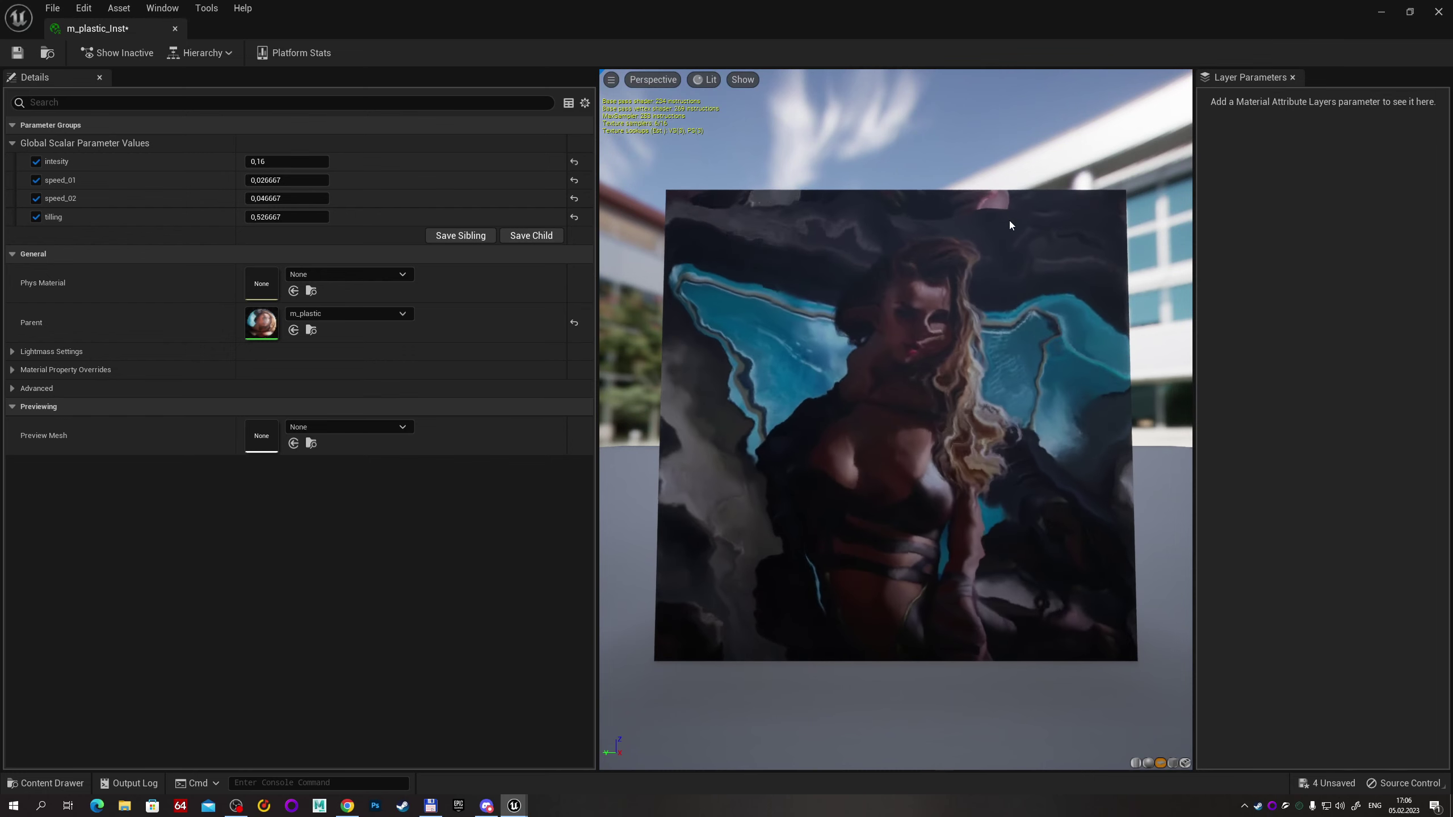
click(1441, 12)
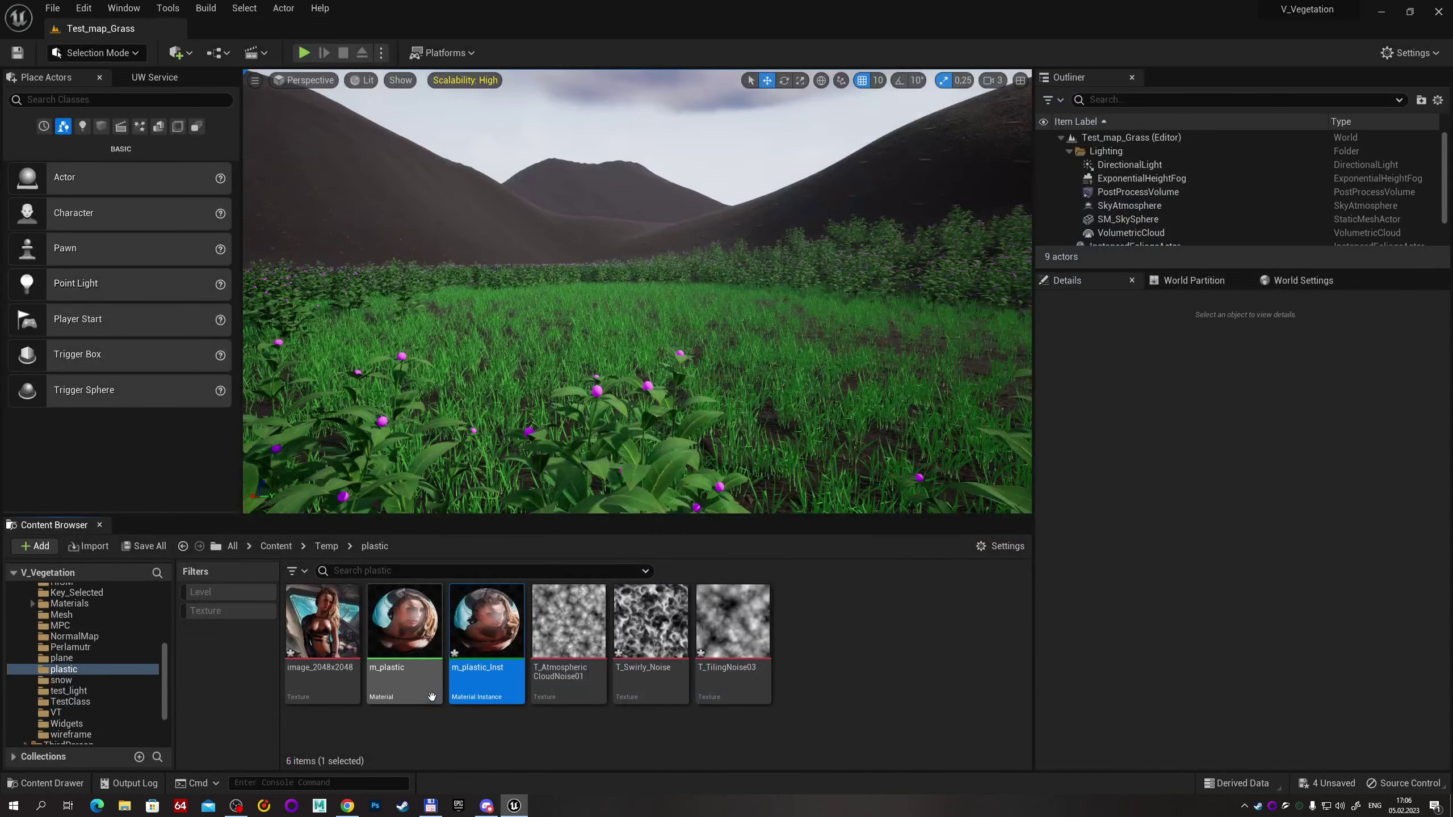
Duplicate m_plastic as m_plastic1 and open the copy's material graph.
right_click(407, 631)
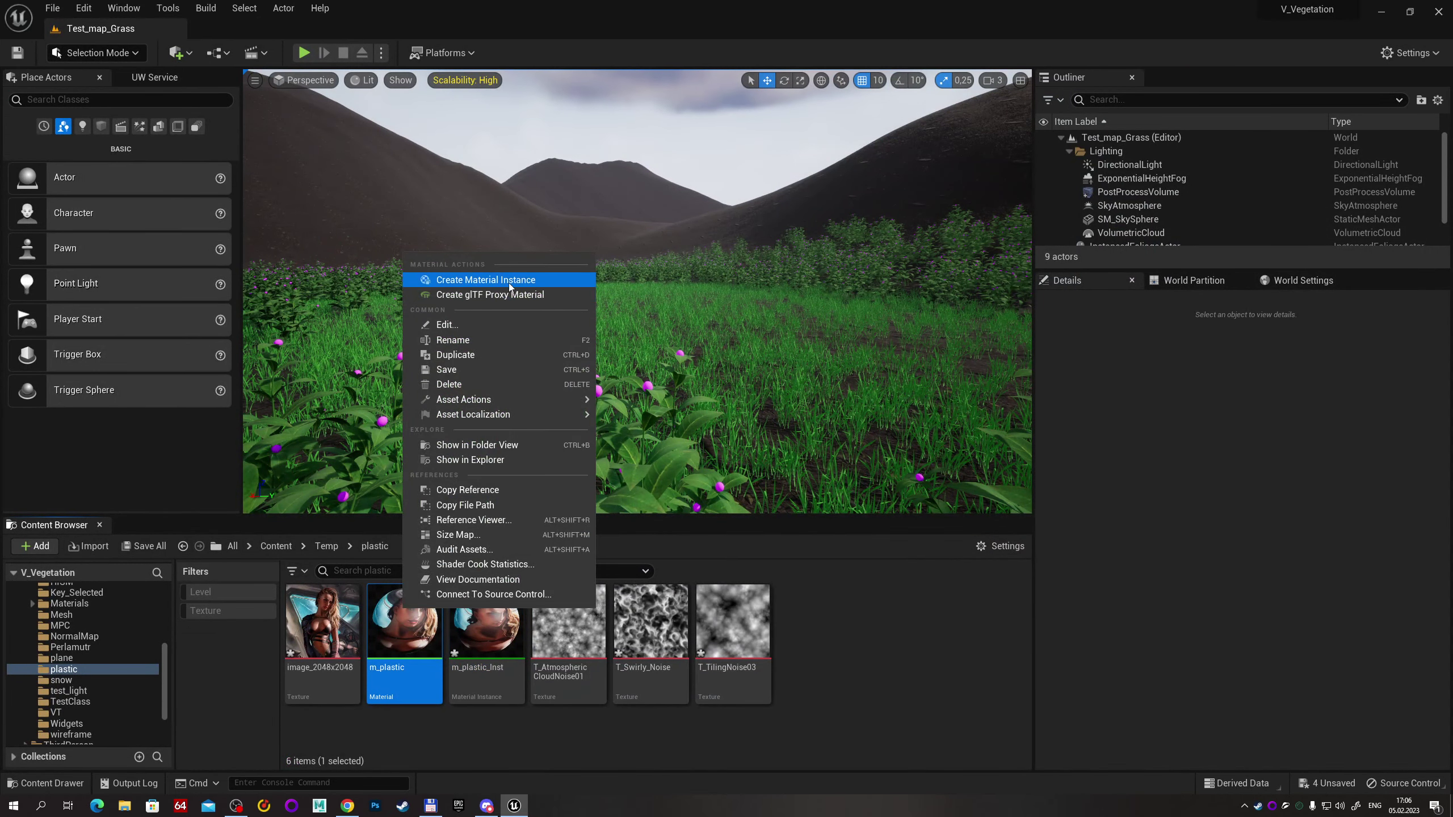
click(495, 354)
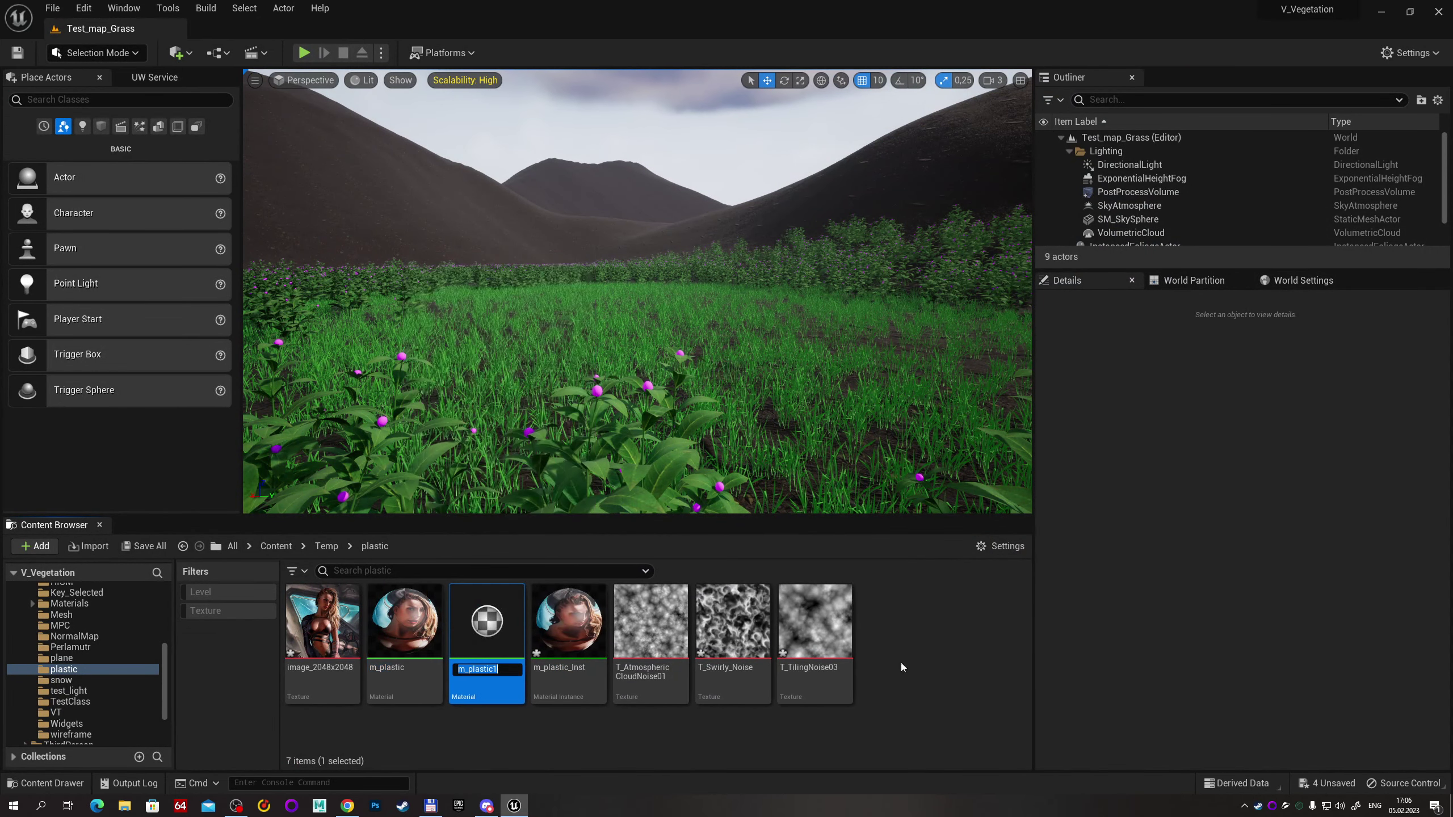
double_click(486, 621)
mouse_move(801, 222)
right_down()
mouse_move(743, 294)
mouse_move(813, 208)
right_up()
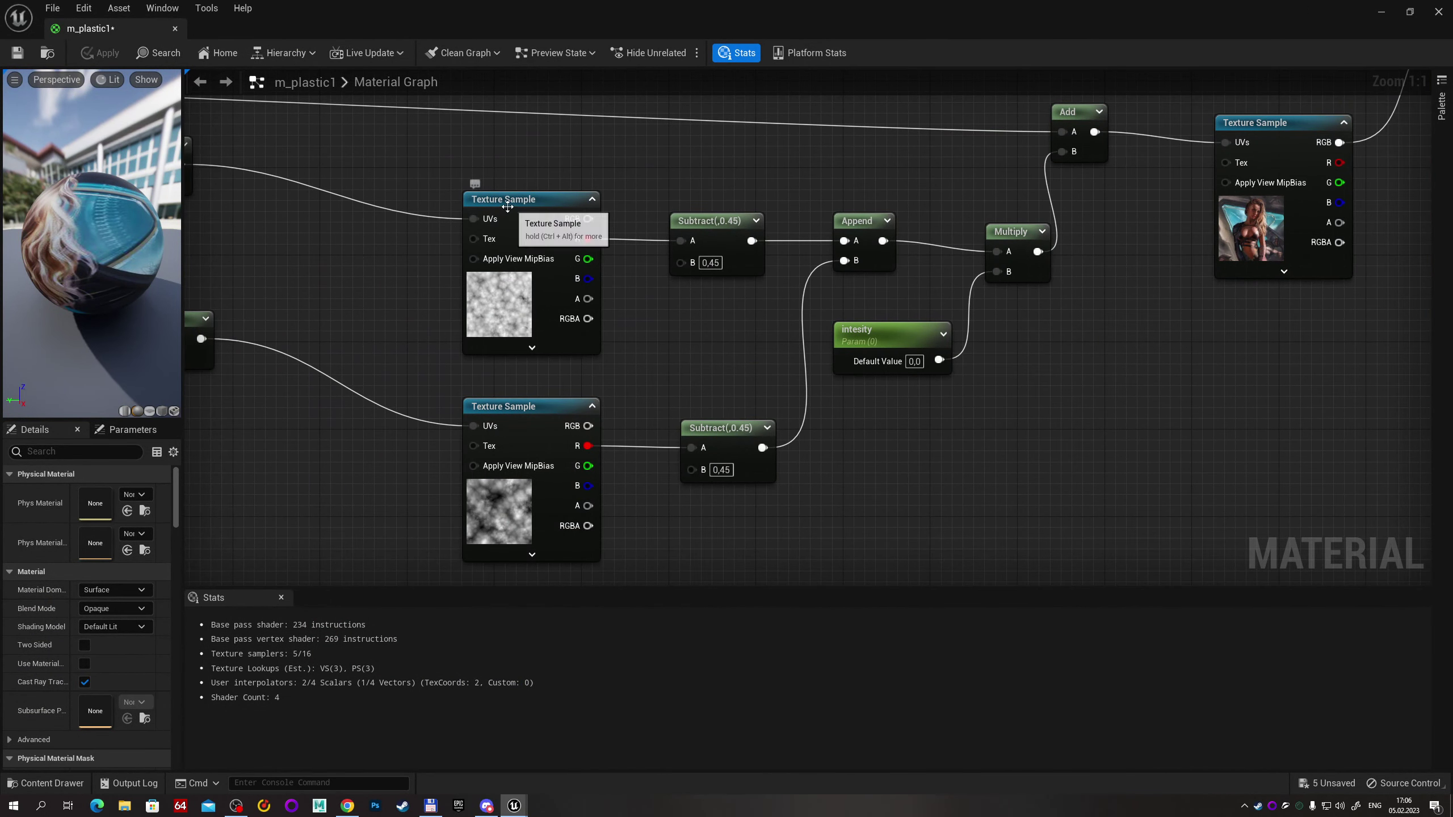
Move both Texture Sample nodes left and delete the upper 0.45 Subtract node.
drag(512, 201, 403, 191)
drag(518, 408, 398, 407)
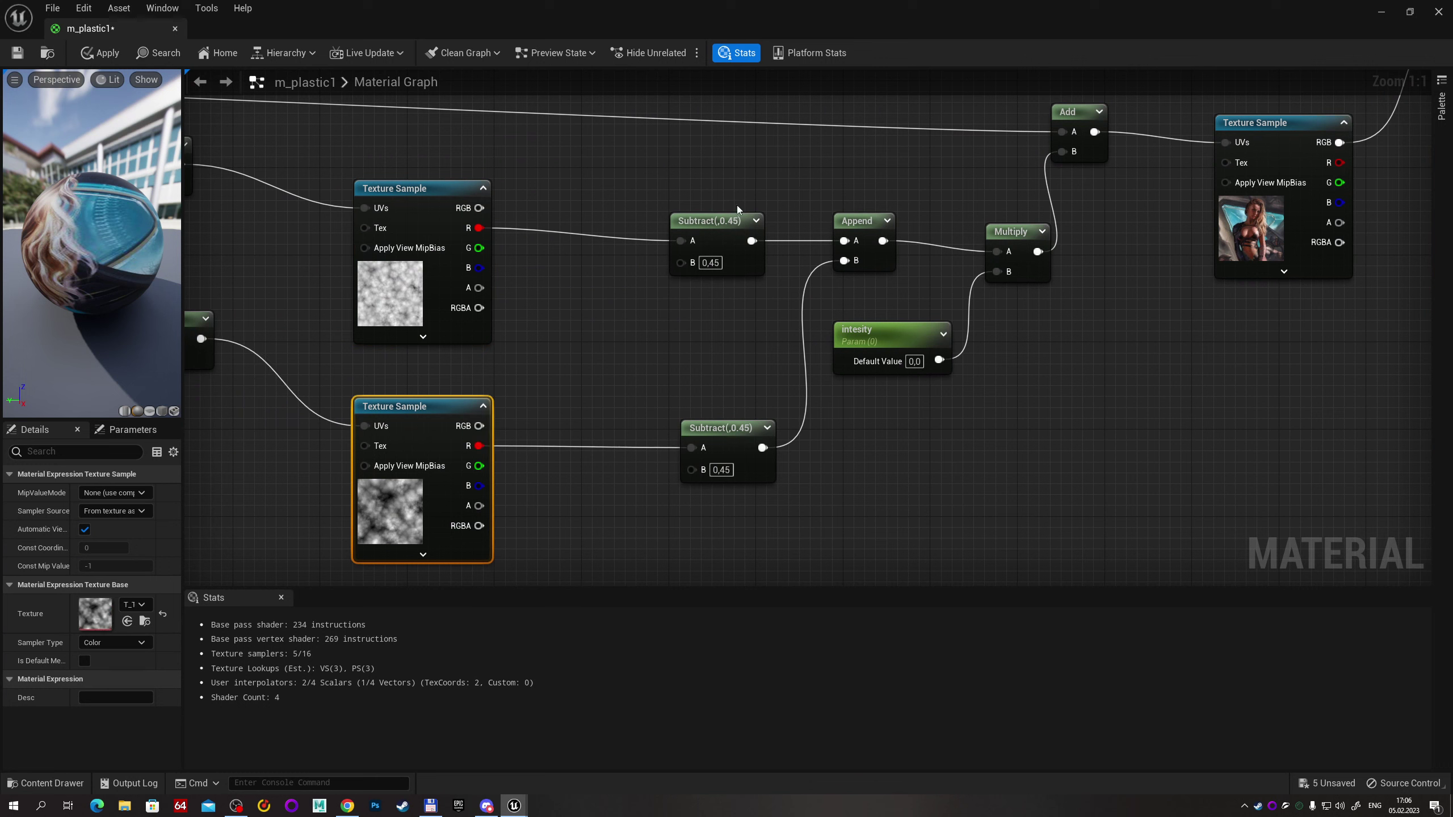
click(719, 228)
key(Delete)
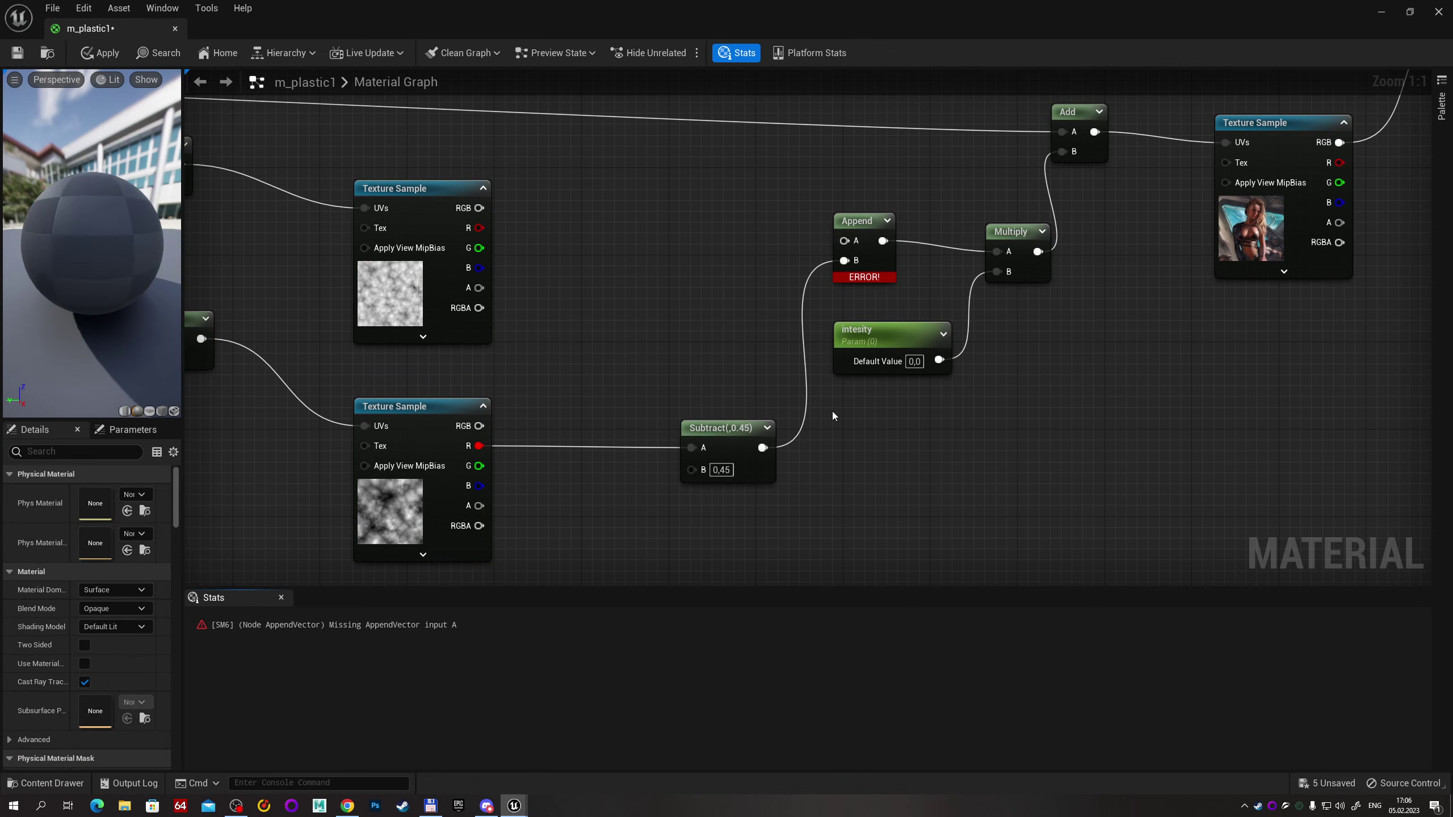
Add Sine and Cosine nodes fed by the upper noise's red channel.
mouse_move(479, 228)
mouse_down()
mouse_move(528, 225)
mouse_move(580, 183)
mouse_up()
text(sine)
key(Return)
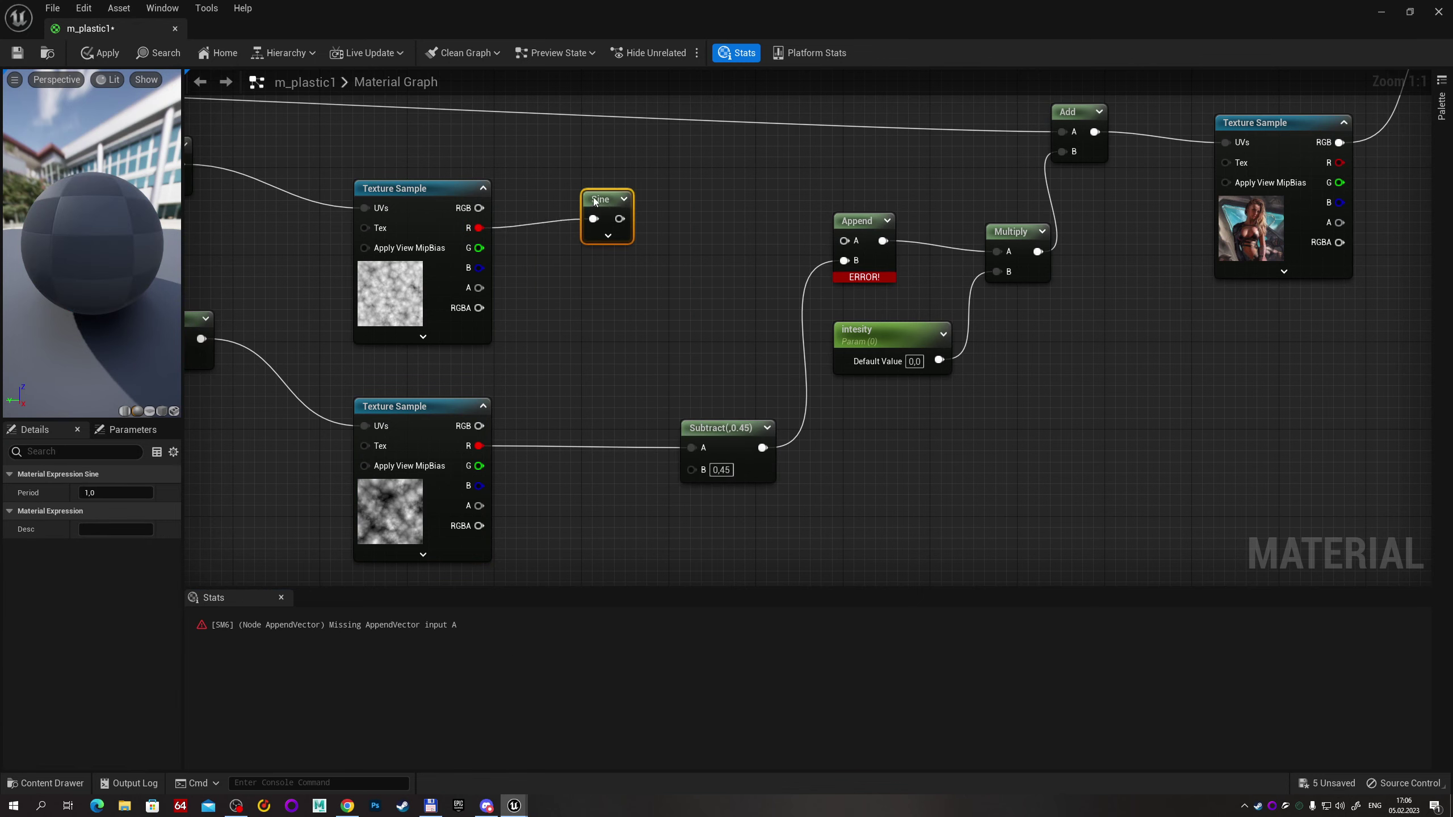
drag(479, 227, 549, 289)
text(cos)
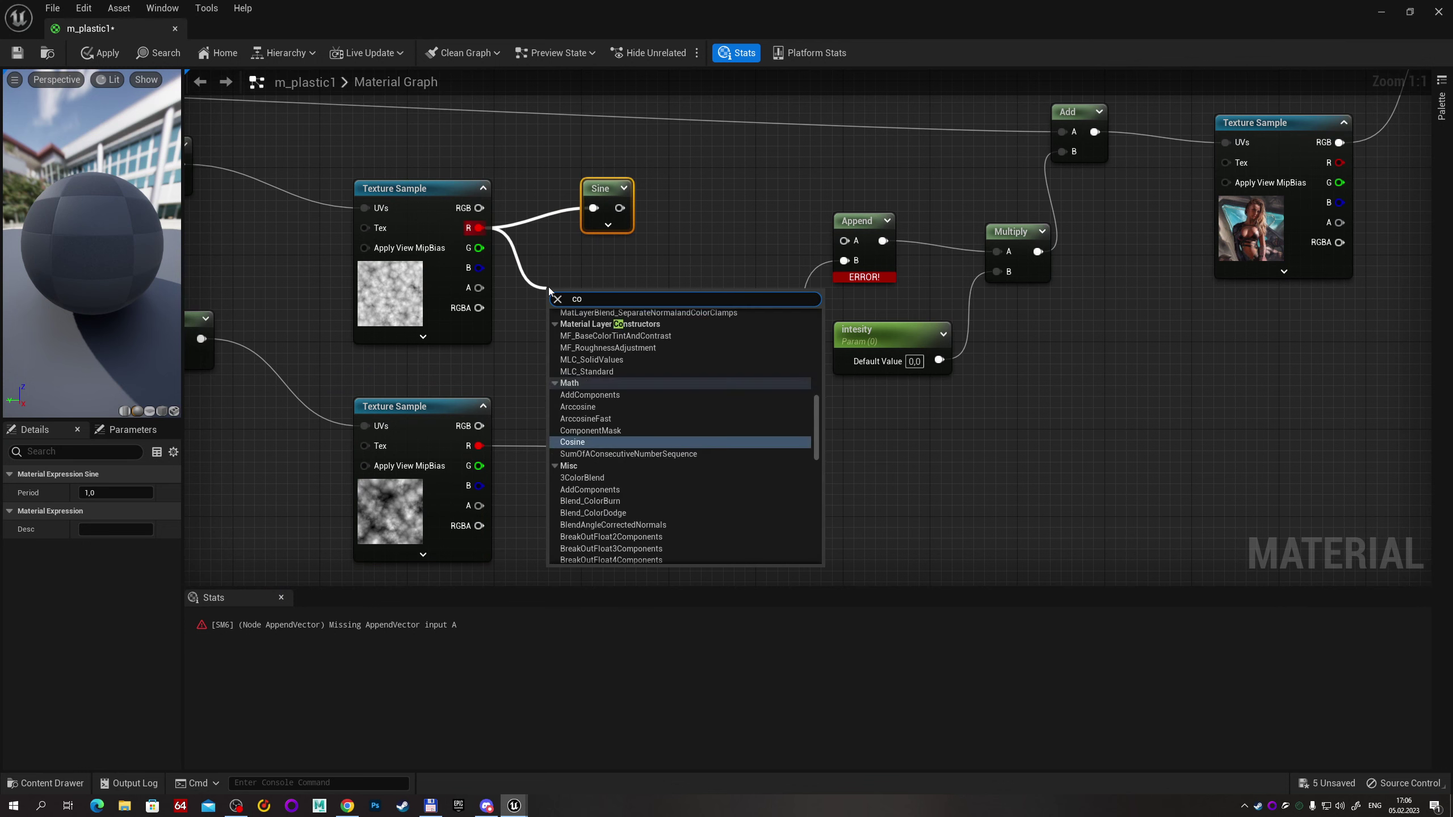
key(Return)
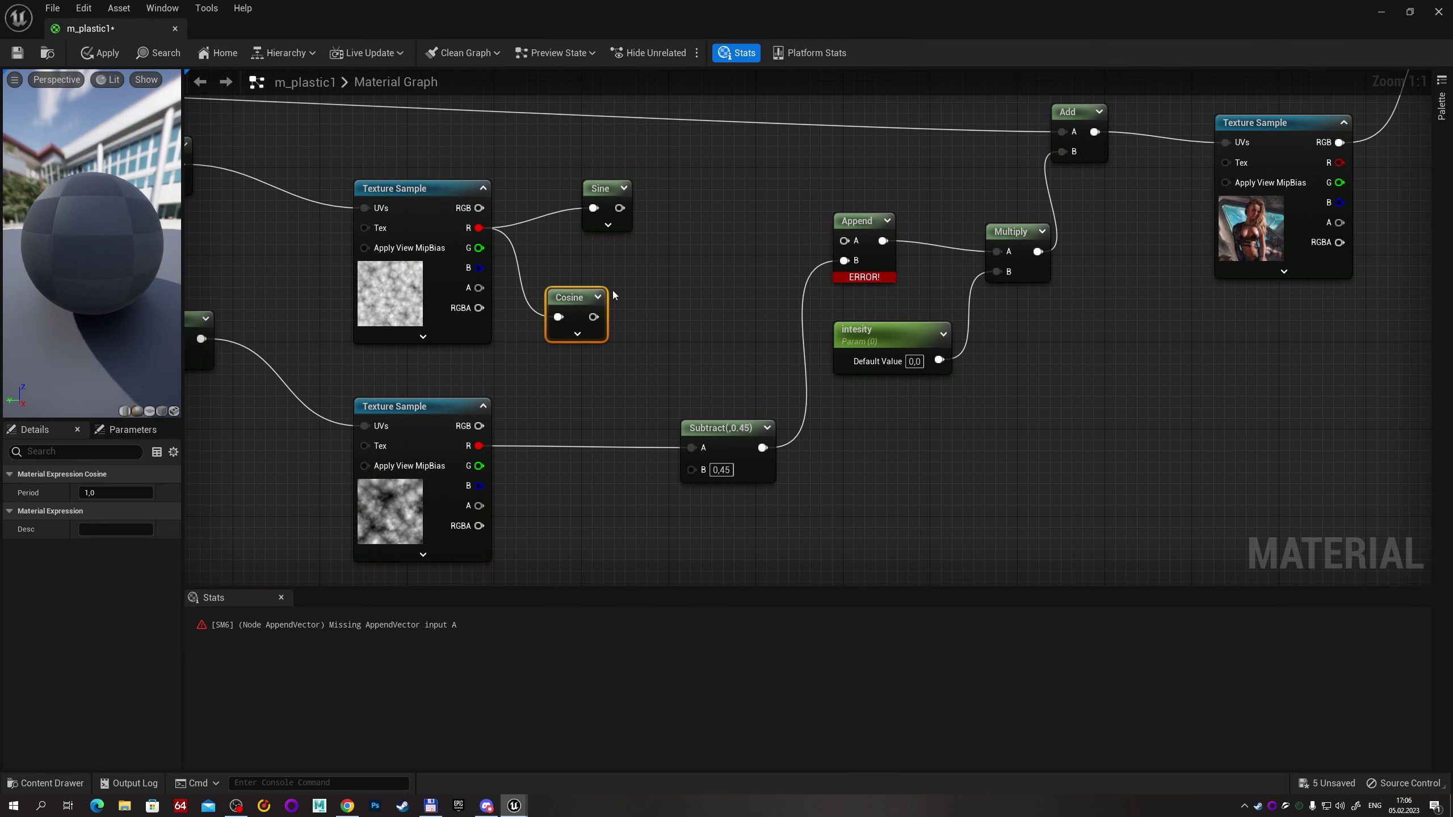
drag(578, 297, 603, 264)
Join Sine and Cosine in a new Append, and delete the lower Subtract node.
drag(620, 208, 668, 229)
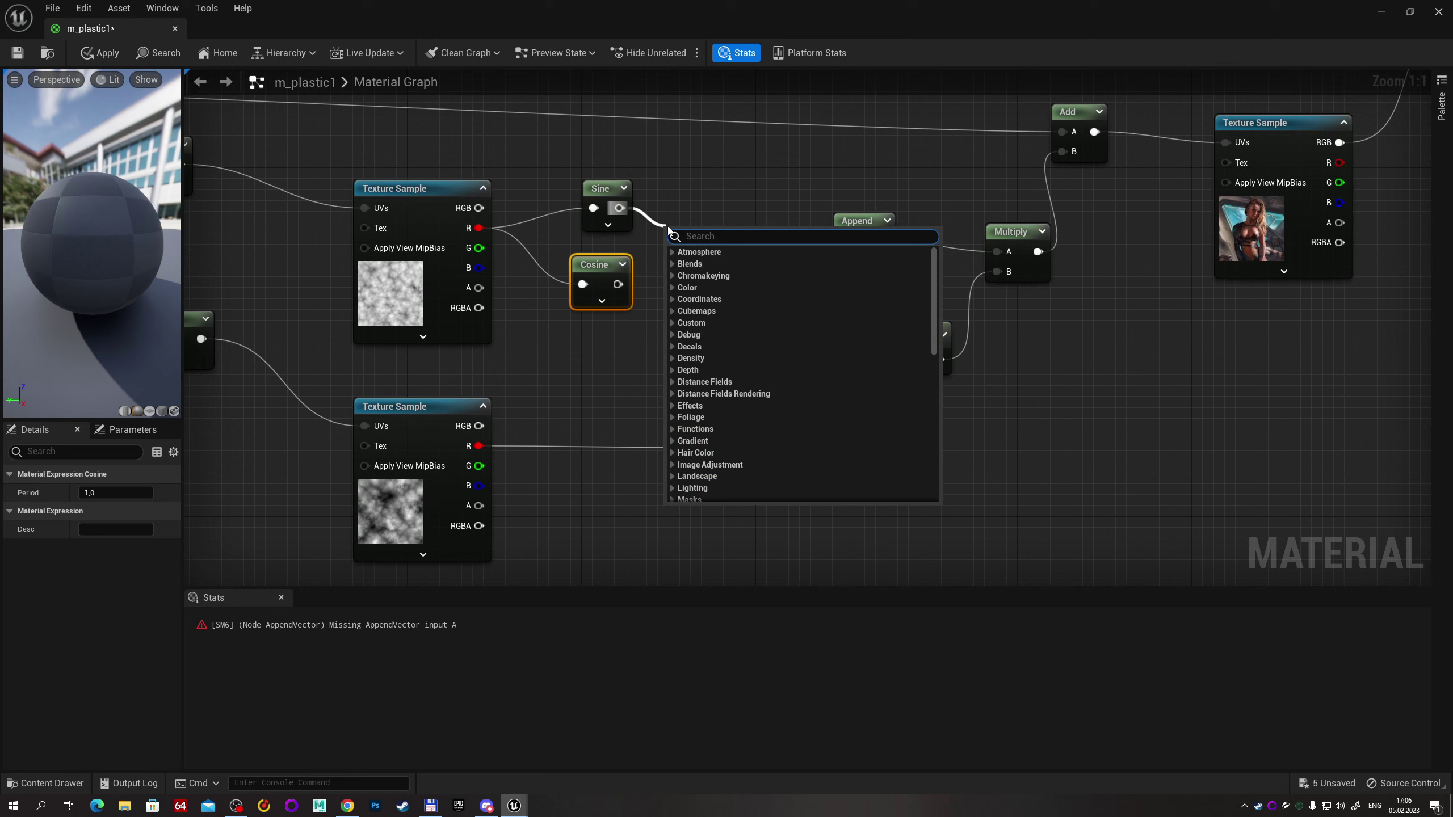
key(Down)
key(Down)
key(Down)
key(Return)
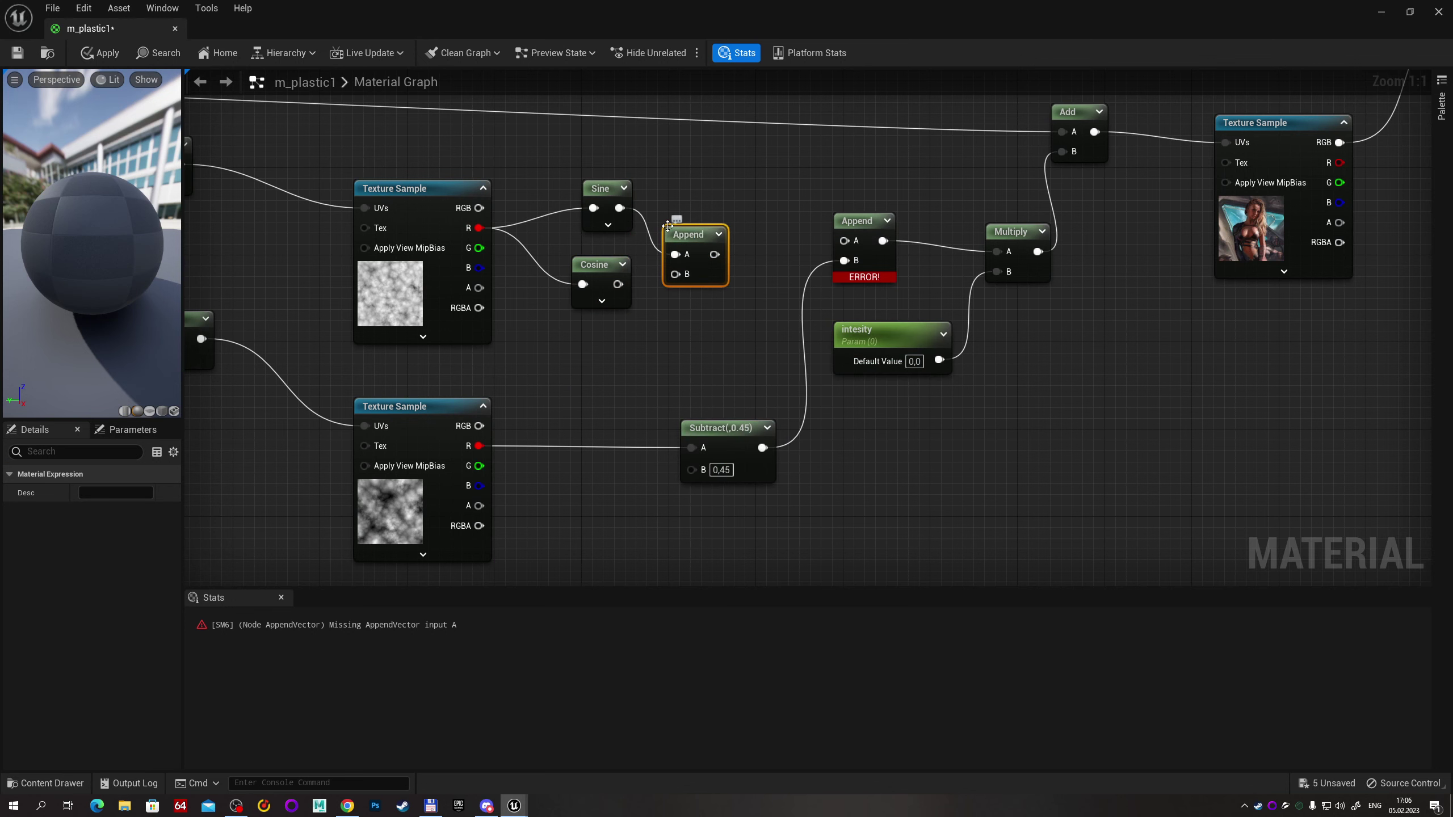
drag(618, 285, 675, 275)
click(732, 435)
key(Delete)
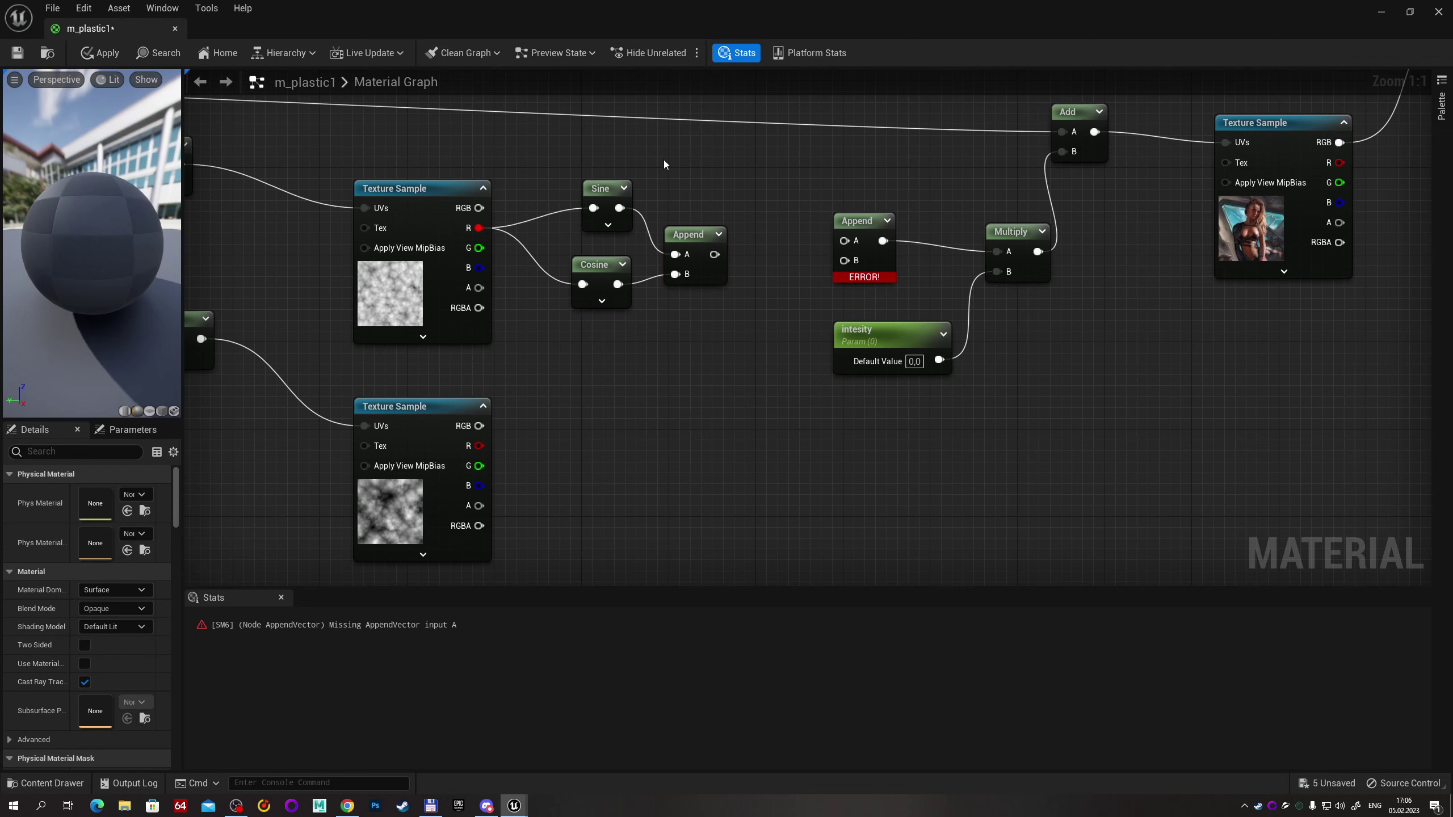
Replace the erroring Append with a Multiply of the new Append by the lower noise's red channel.
click(858, 221)
key(Delete)
drag(715, 254, 768, 261)
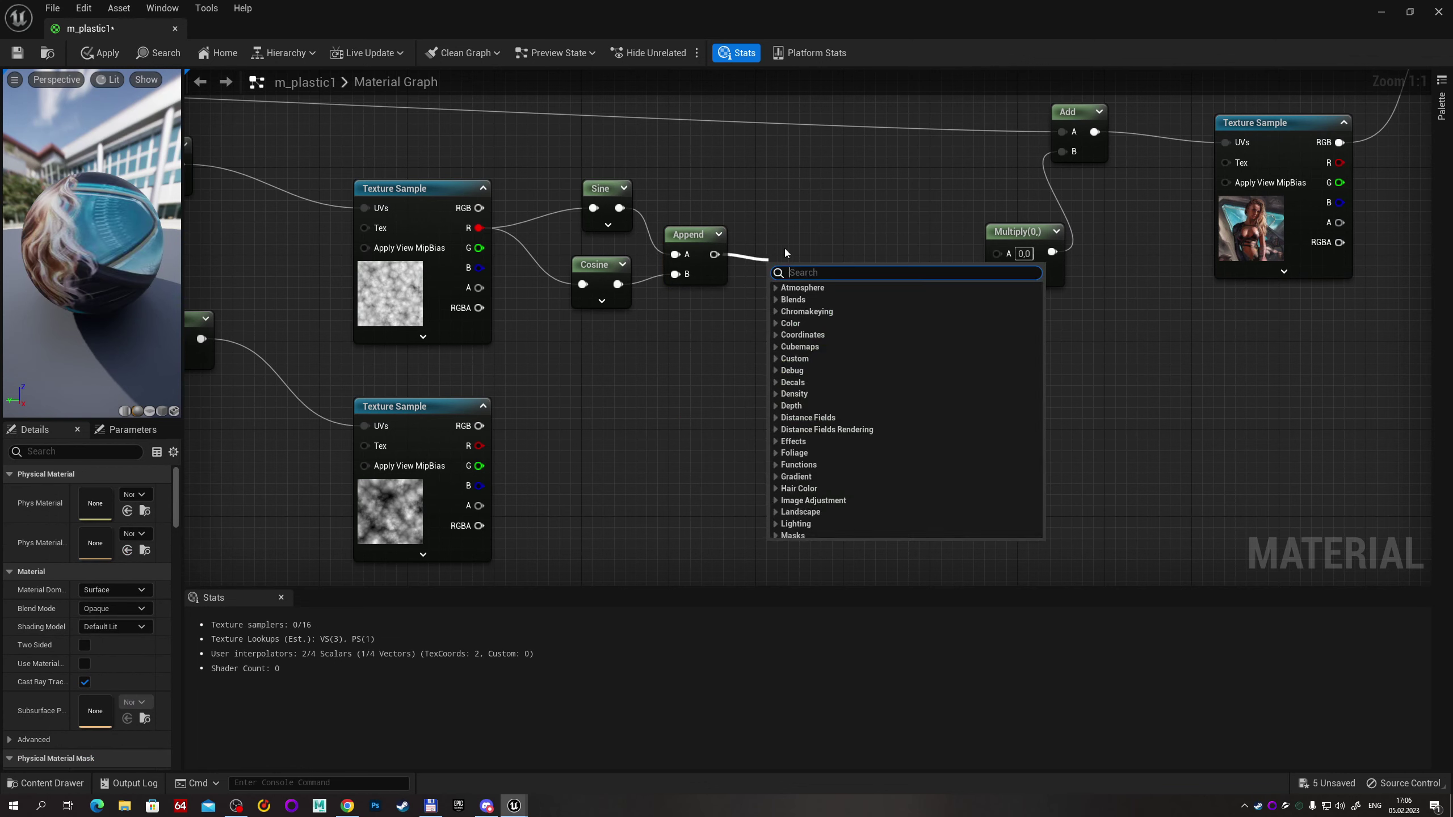
text(multiply)
key(Return)
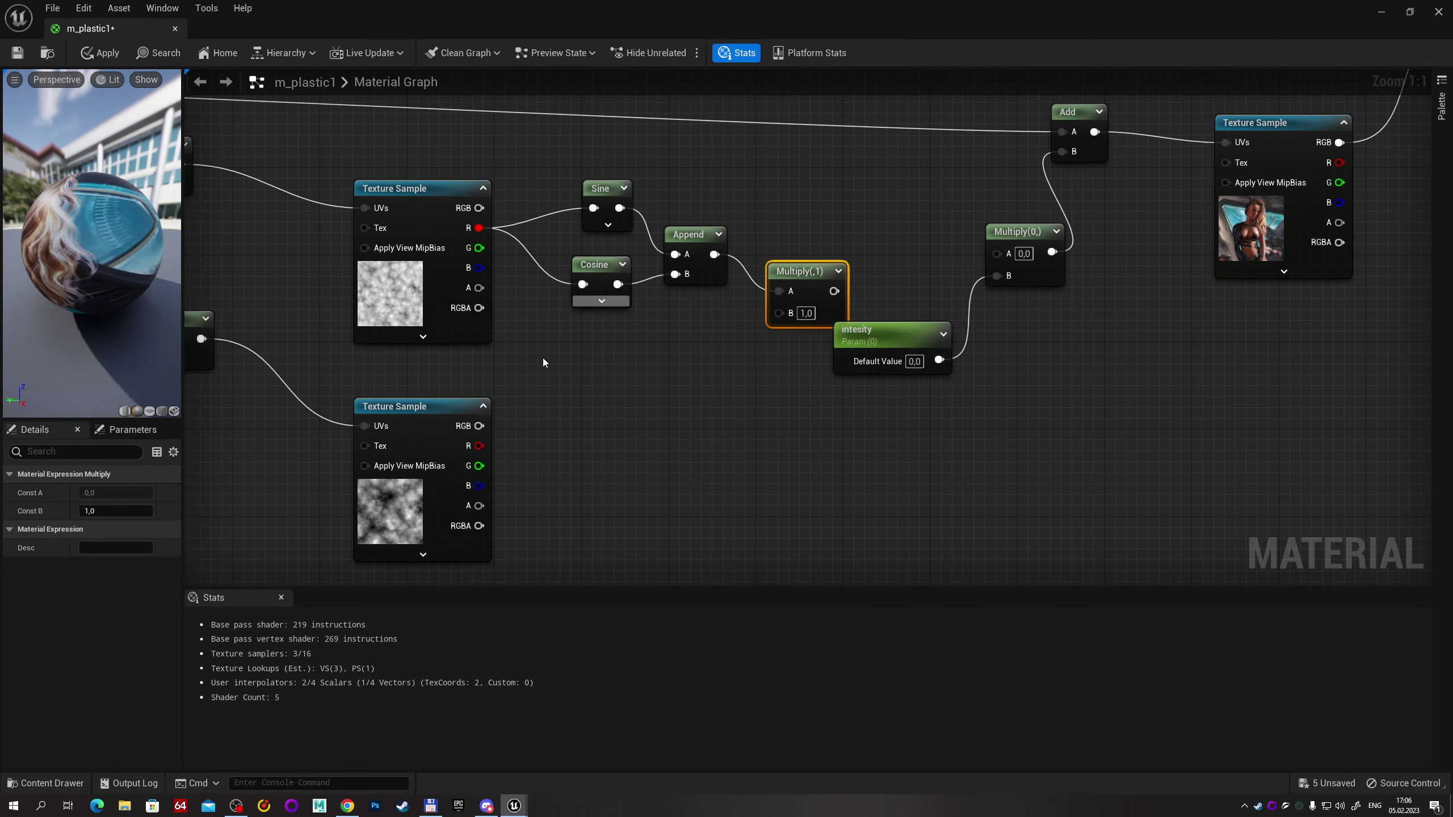
mouse_move(480, 446)
mouse_down()
mouse_move(779, 318)
mouse_move(803, 246)
mouse_move(997, 254)
mouse_up()
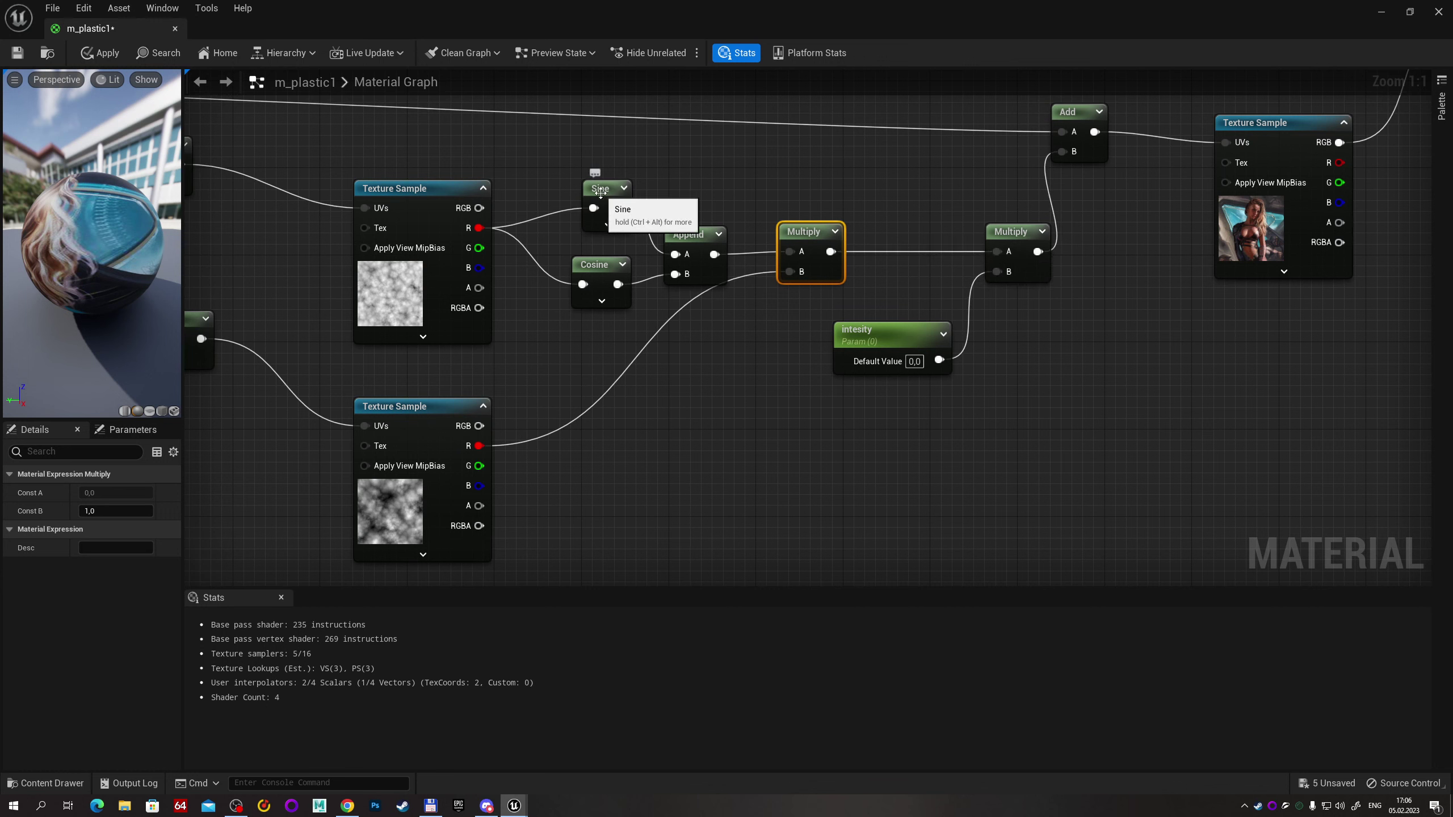
Line up the Sine, Append and Multiply nodes, routing the Multiply B wire through a reroute point.
drag(600, 192, 589, 203)
drag(695, 247, 711, 212)
drag(814, 238, 865, 205)
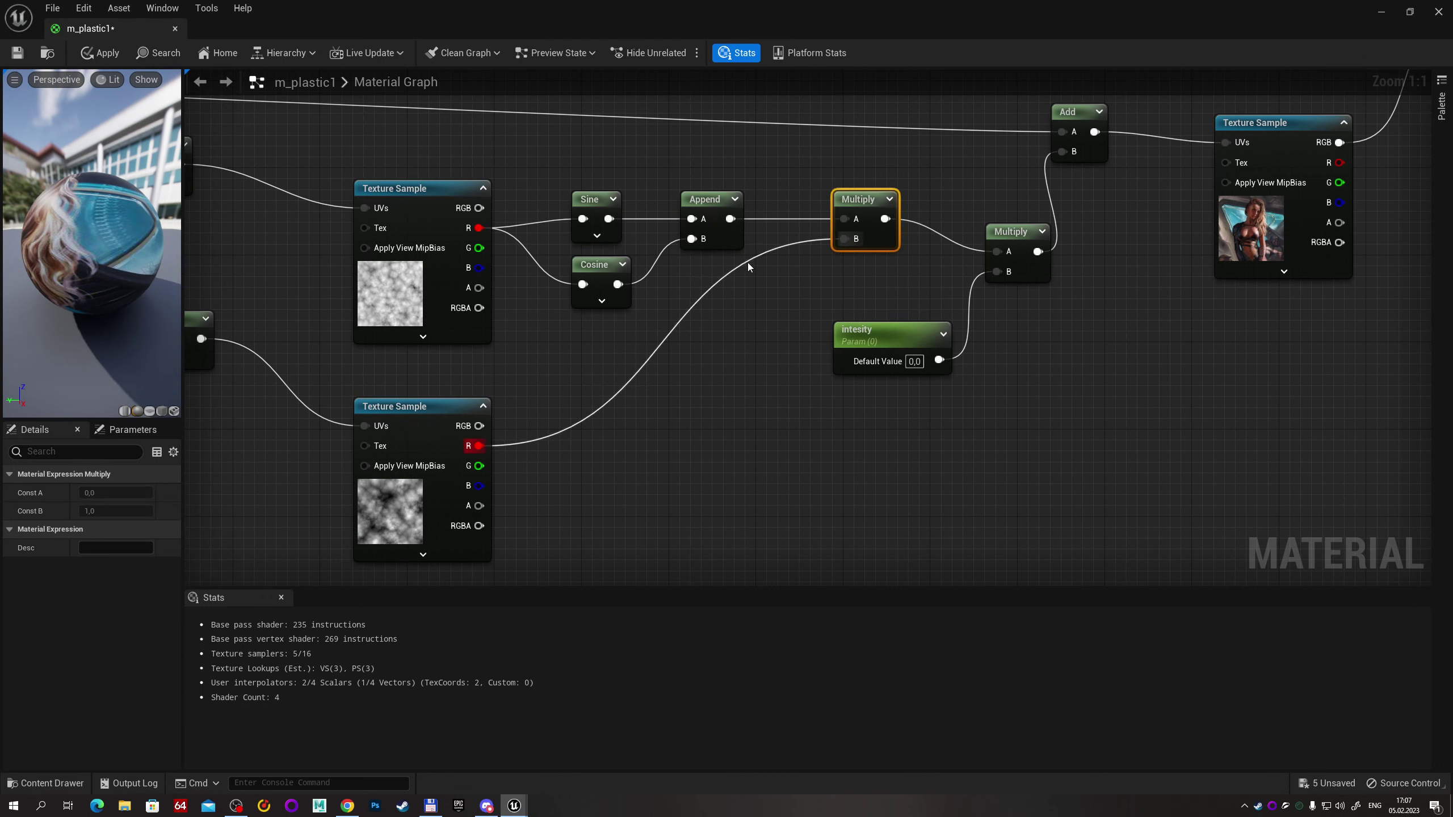
double_click(771, 250)
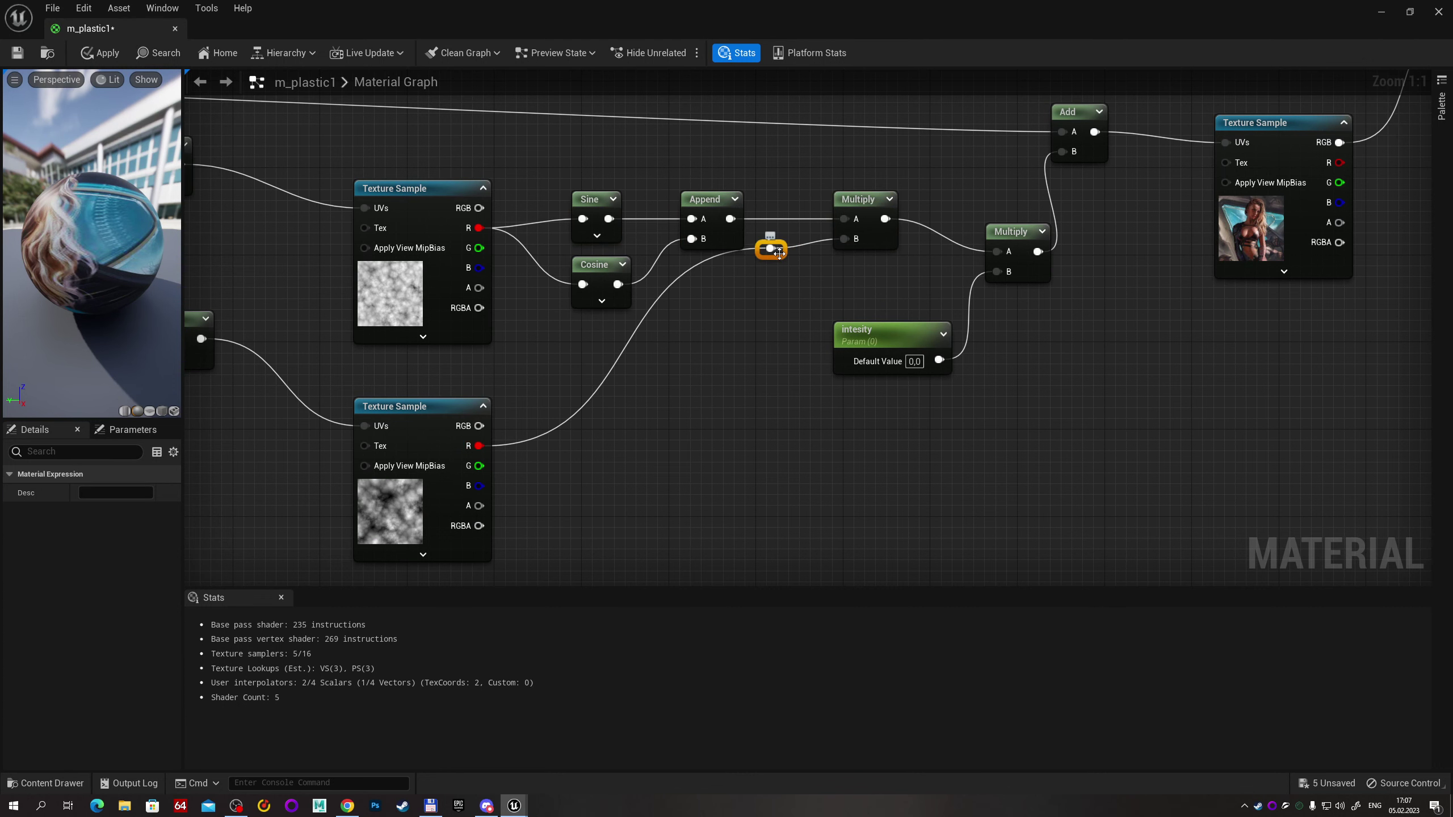
drag(779, 254, 715, 445)
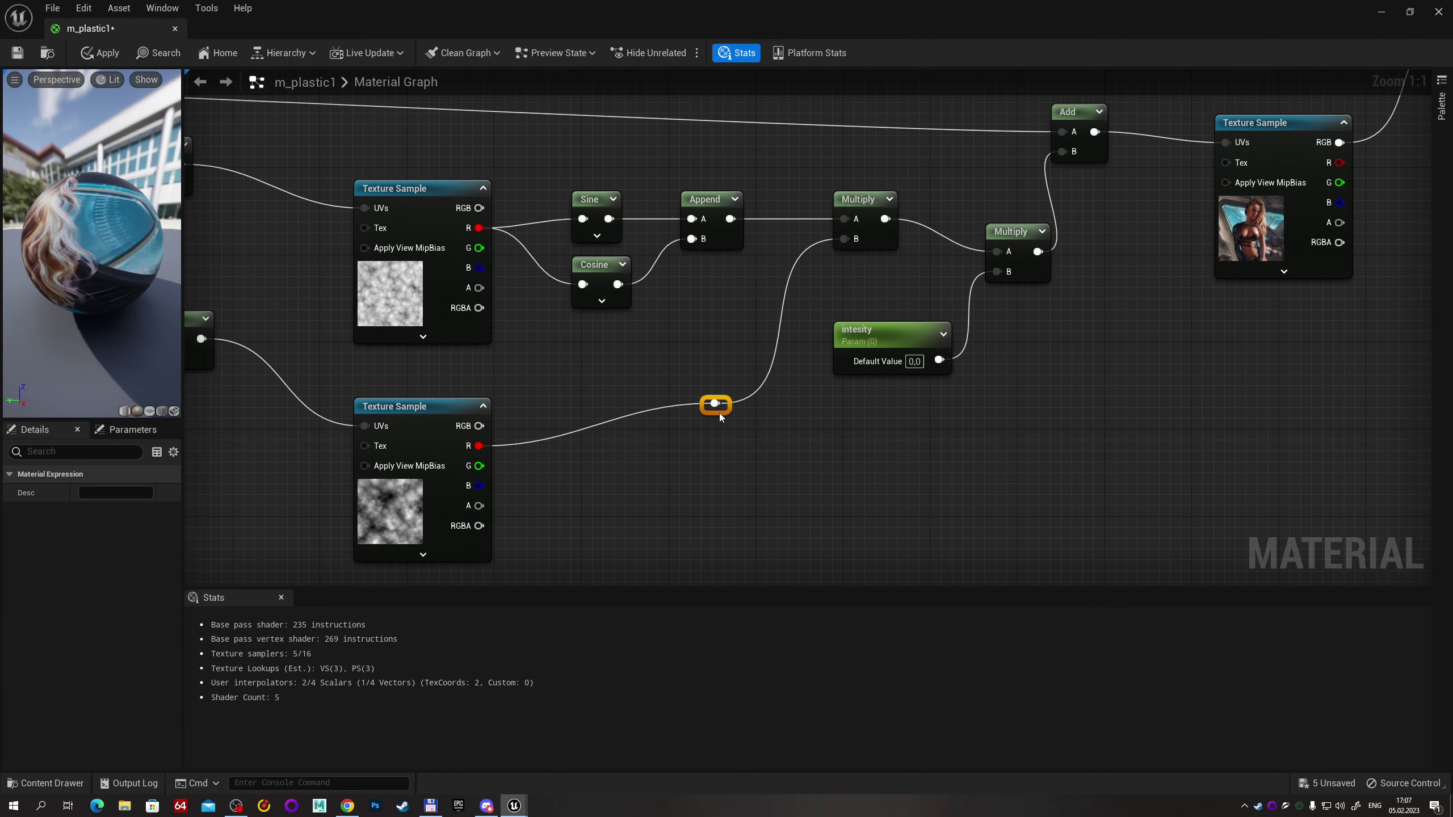
click(487, 427)
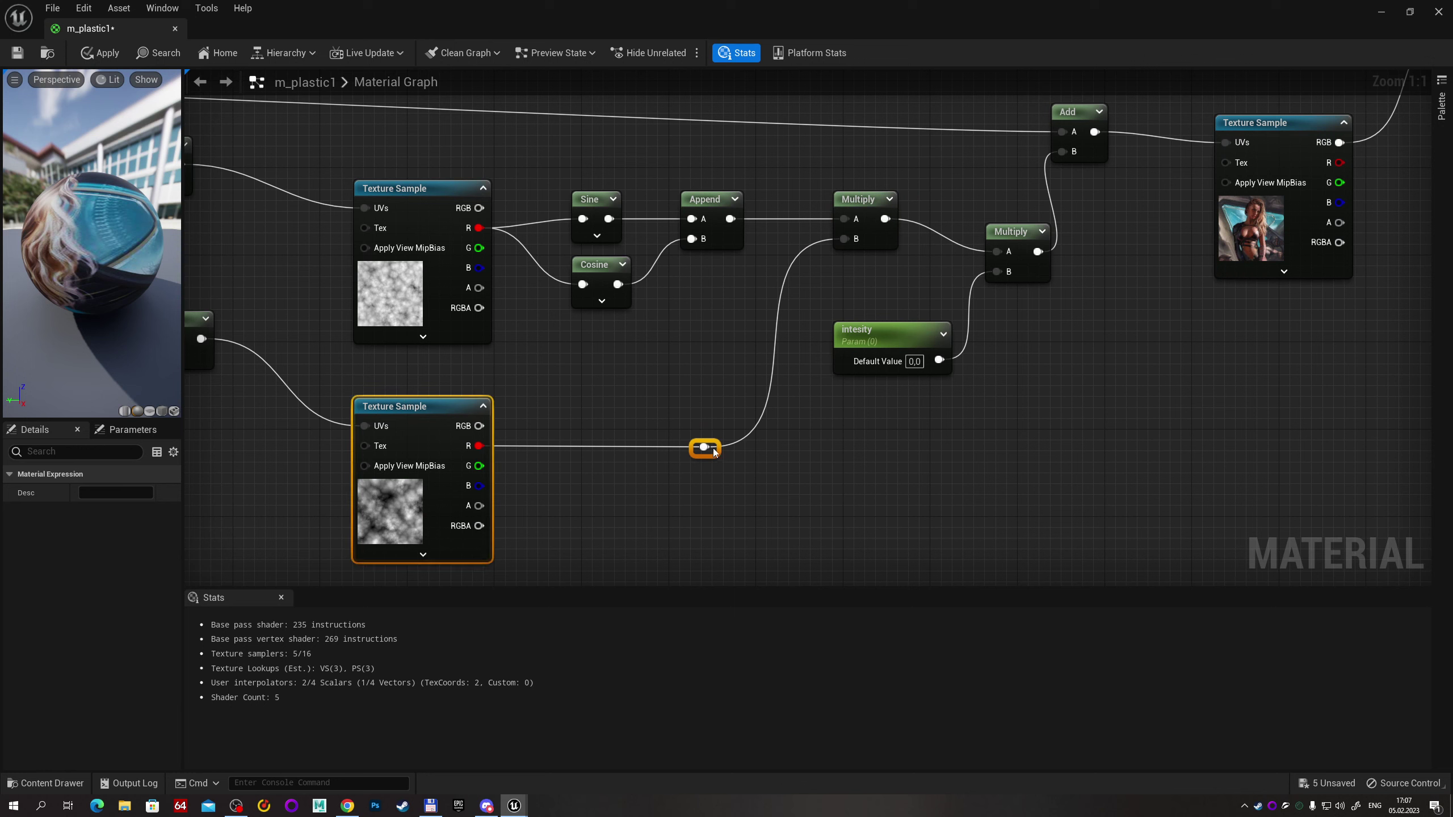
drag(714, 452, 715, 446)
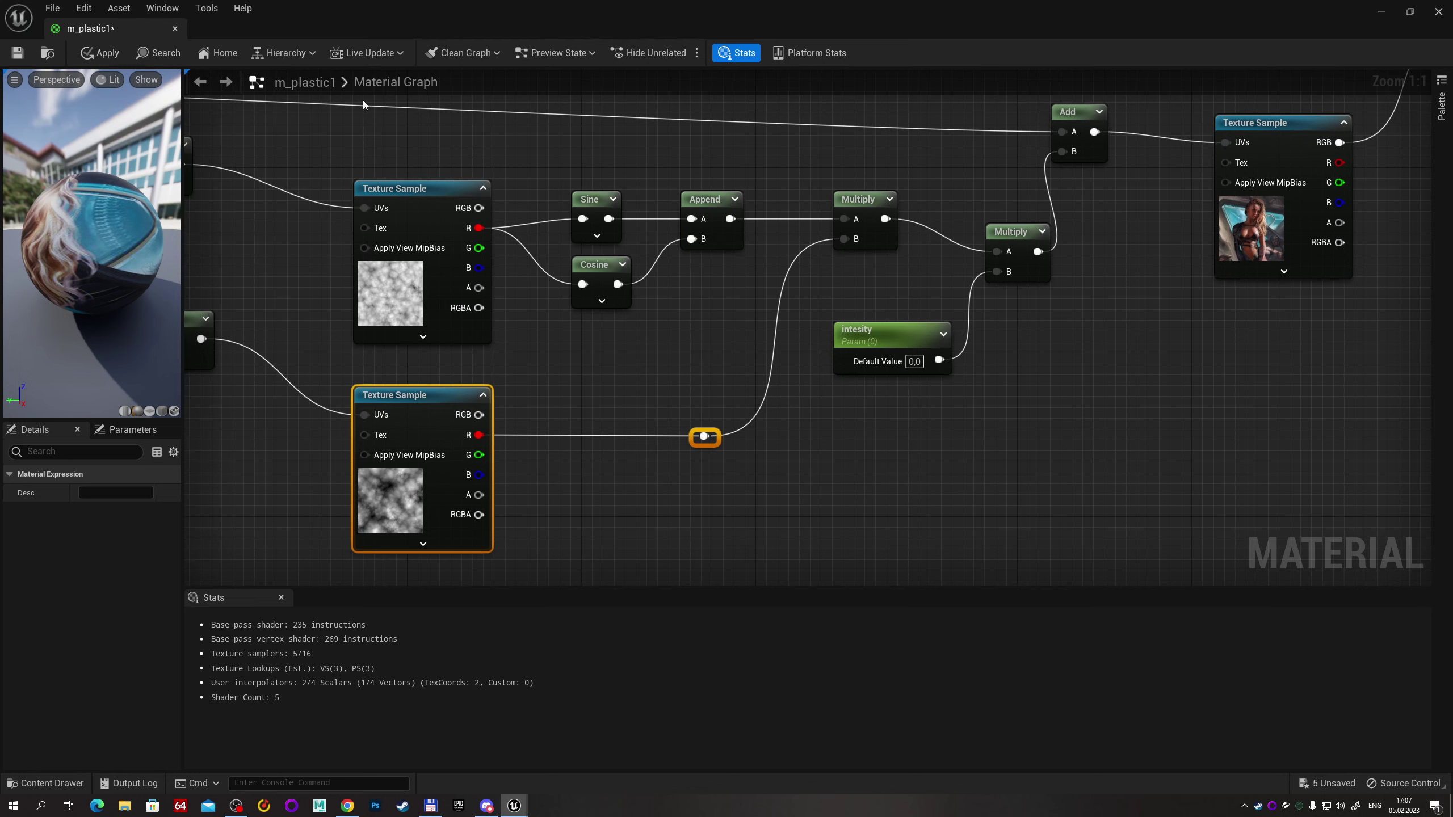
Rearrange the upper noise, Sine, Cosine and Append nodes into a tidy group.
right_drag(542, 177, 608, 189)
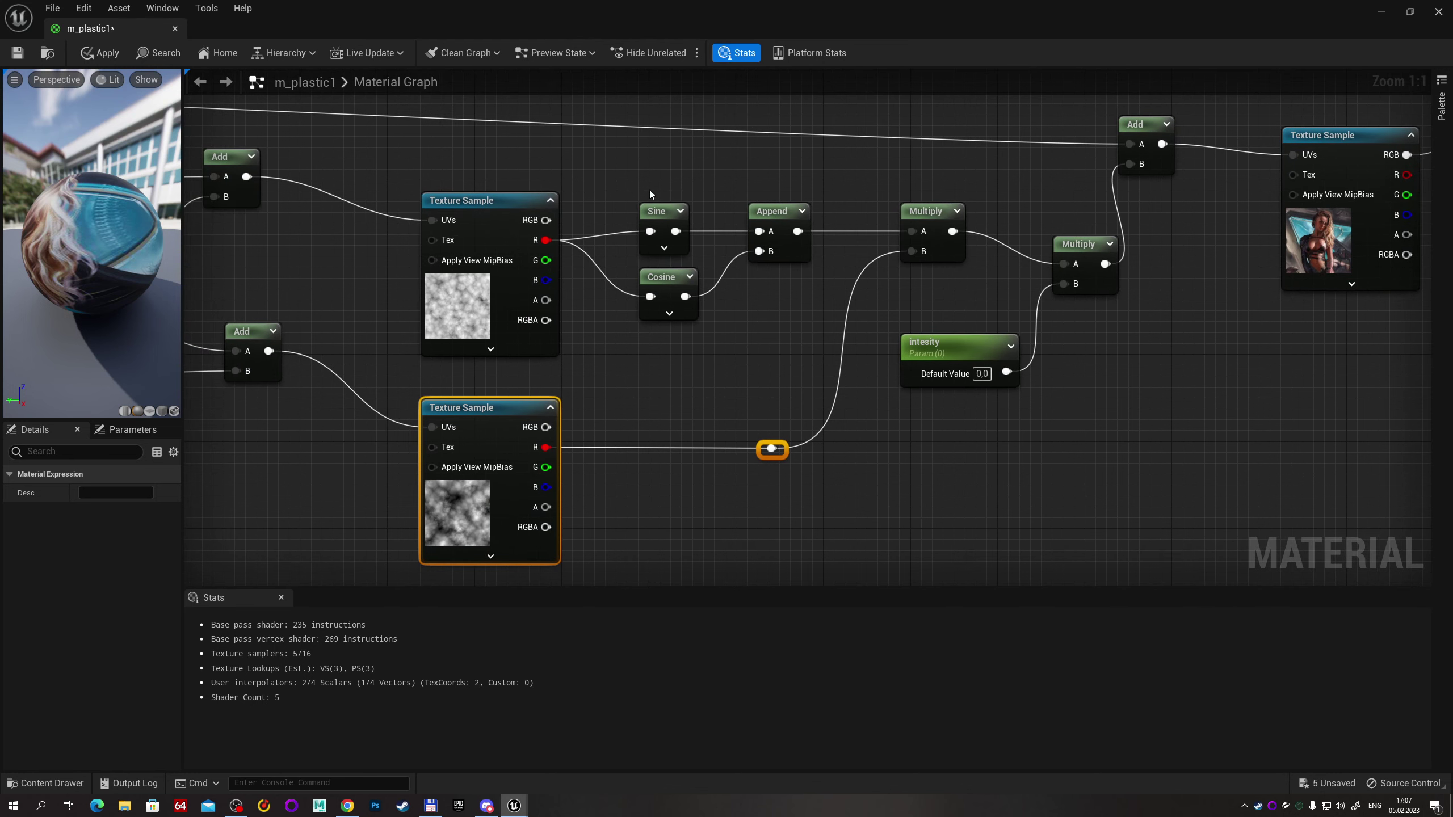
drag(602, 170, 865, 309)
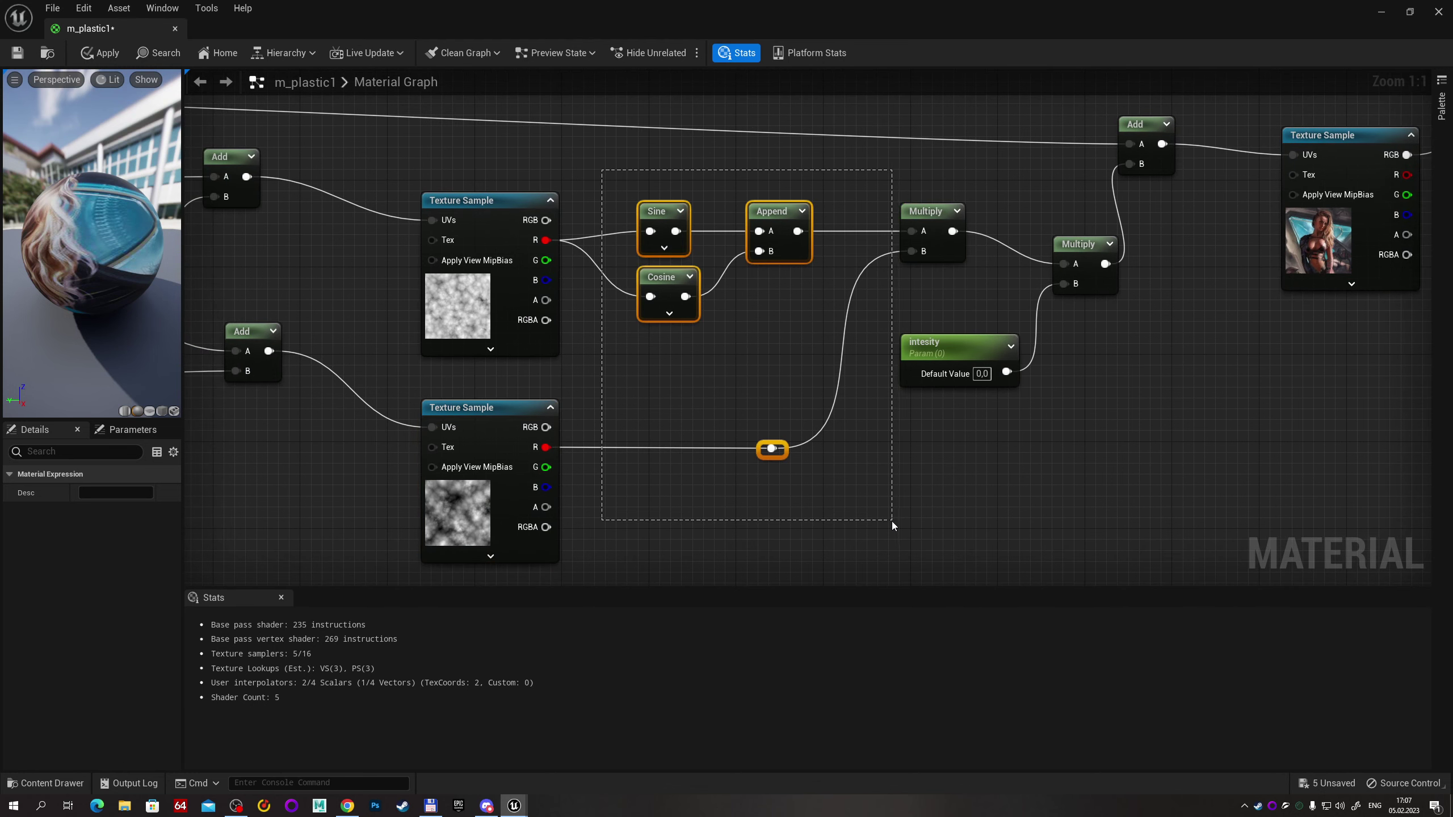
drag(909, 520, 893, 522)
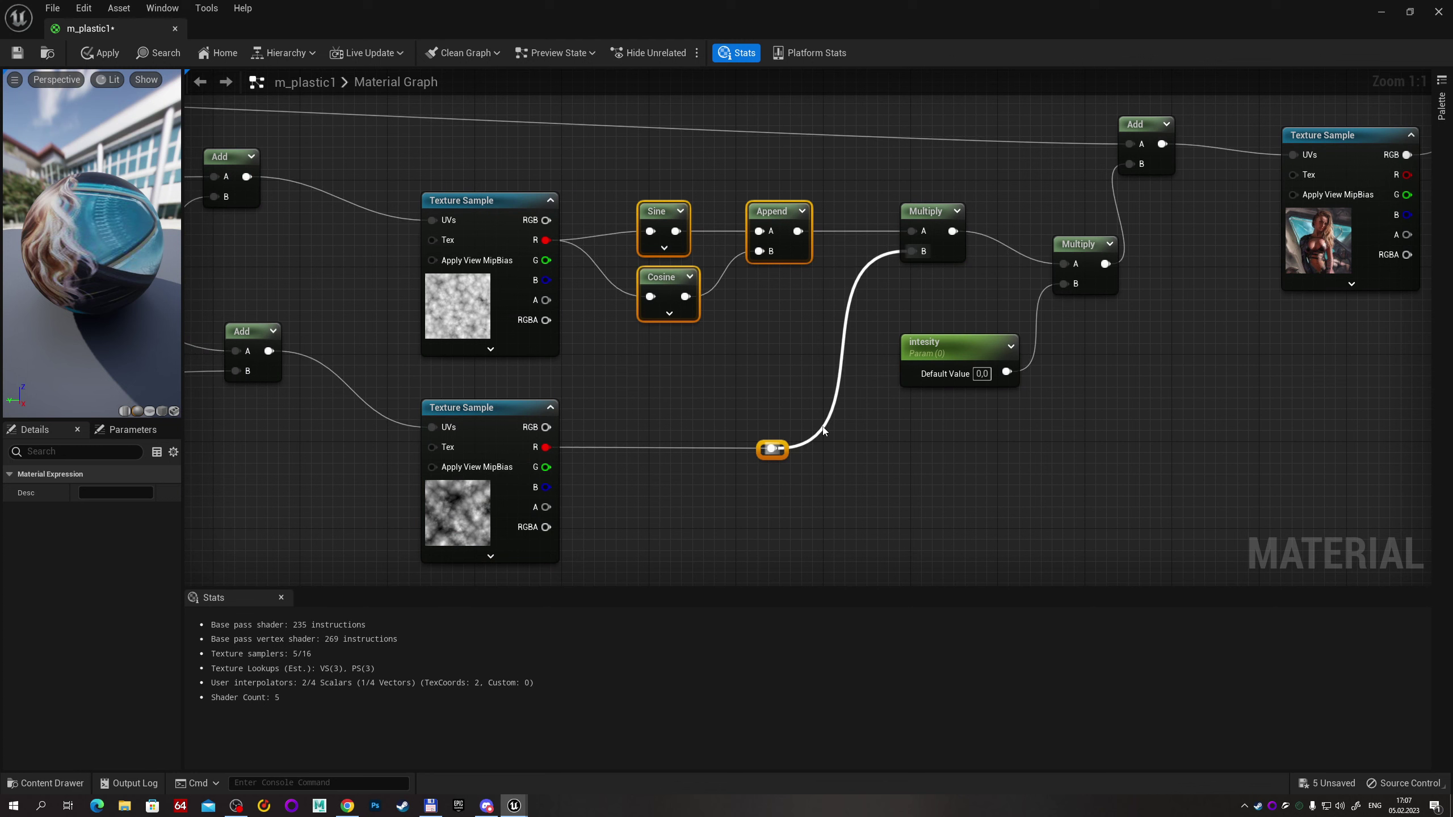
drag(427, 150, 806, 369)
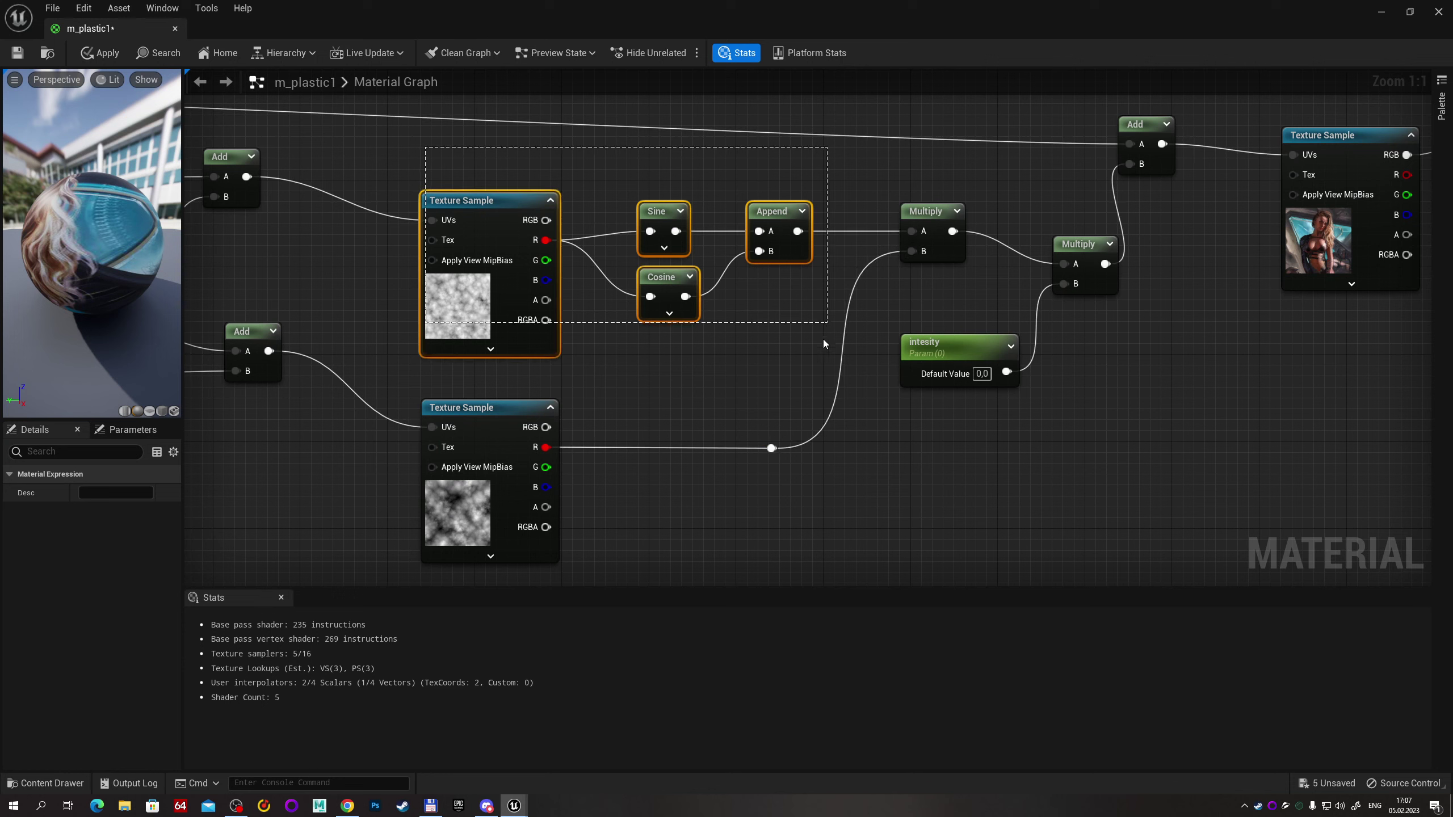
click(502, 413)
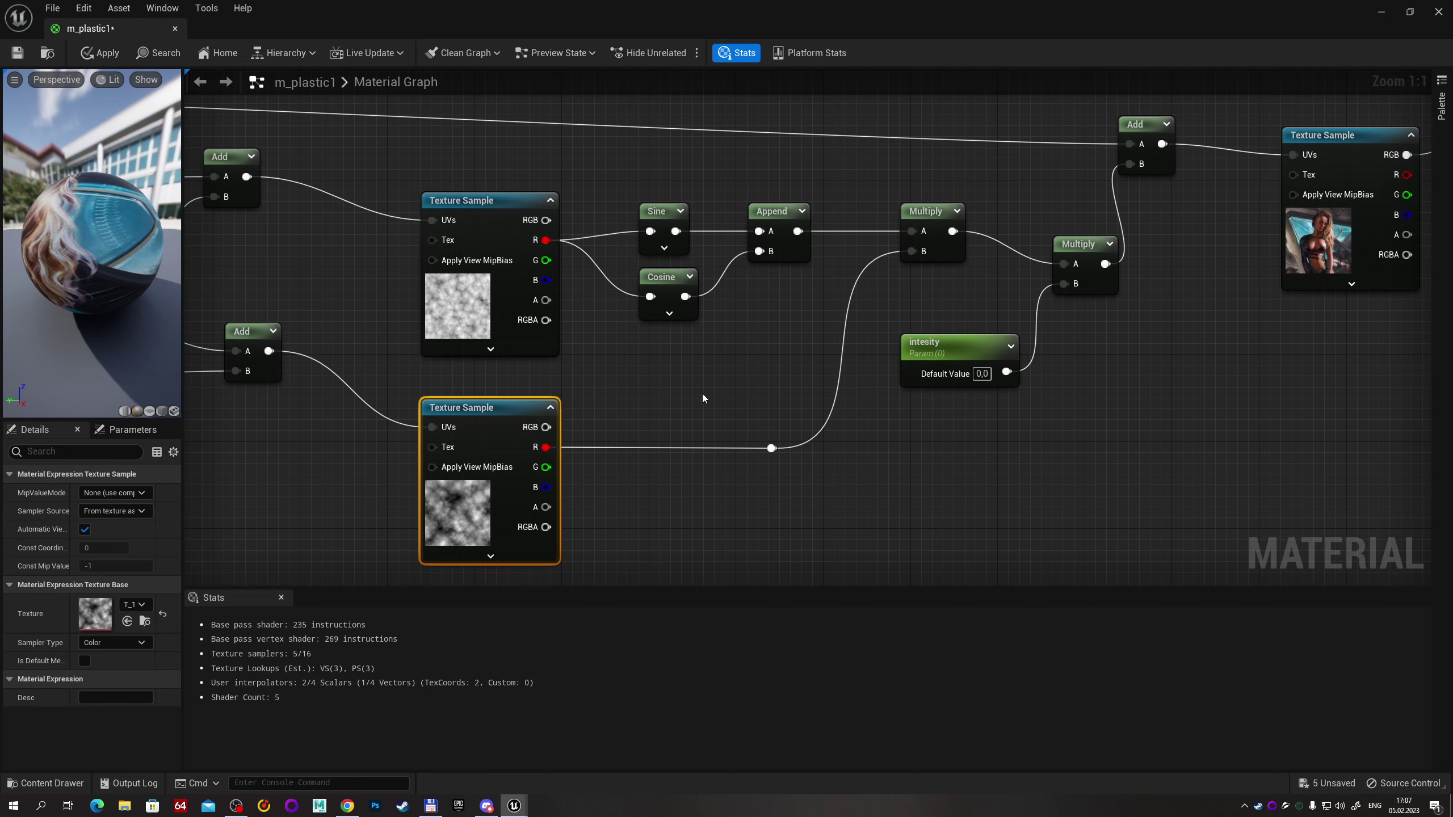
right_drag(689, 399, 839, 398)
scroll(837, 393, down, 2)
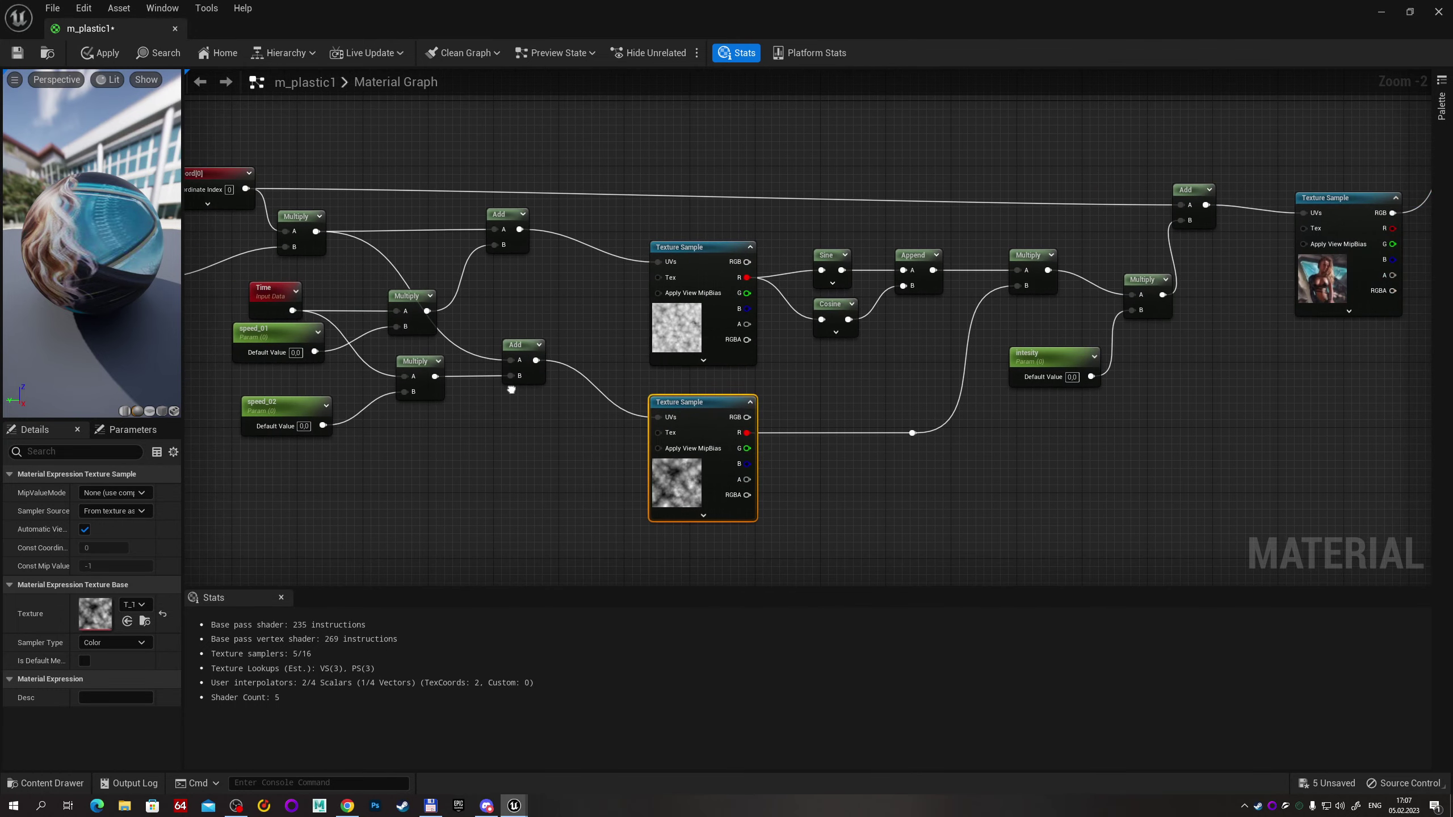
Save m_plastic1, then create and open its material instance m_plastic1_Inst.
click(16, 57)
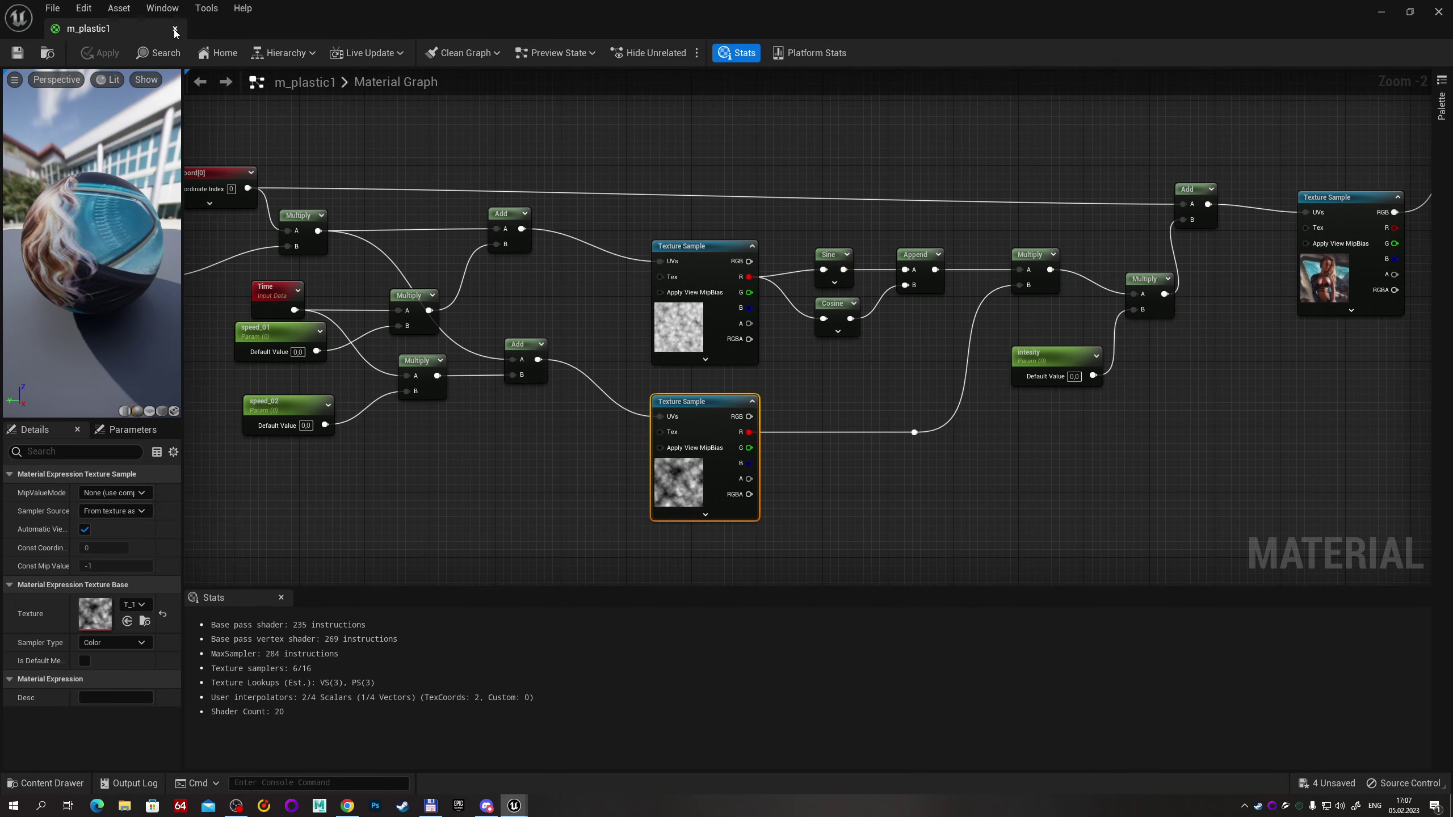
click(175, 28)
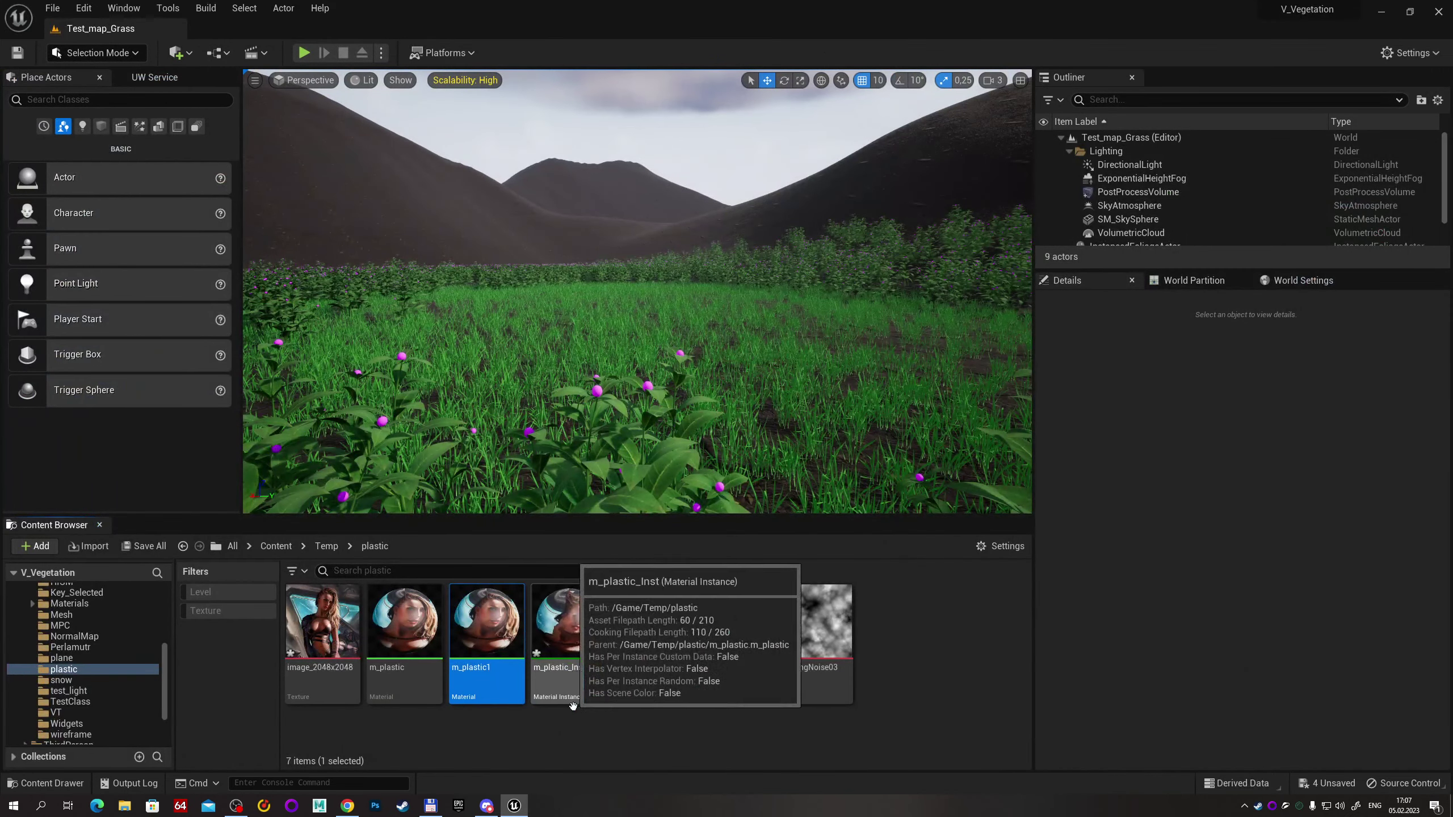
right_click(485, 644)
click(595, 307)
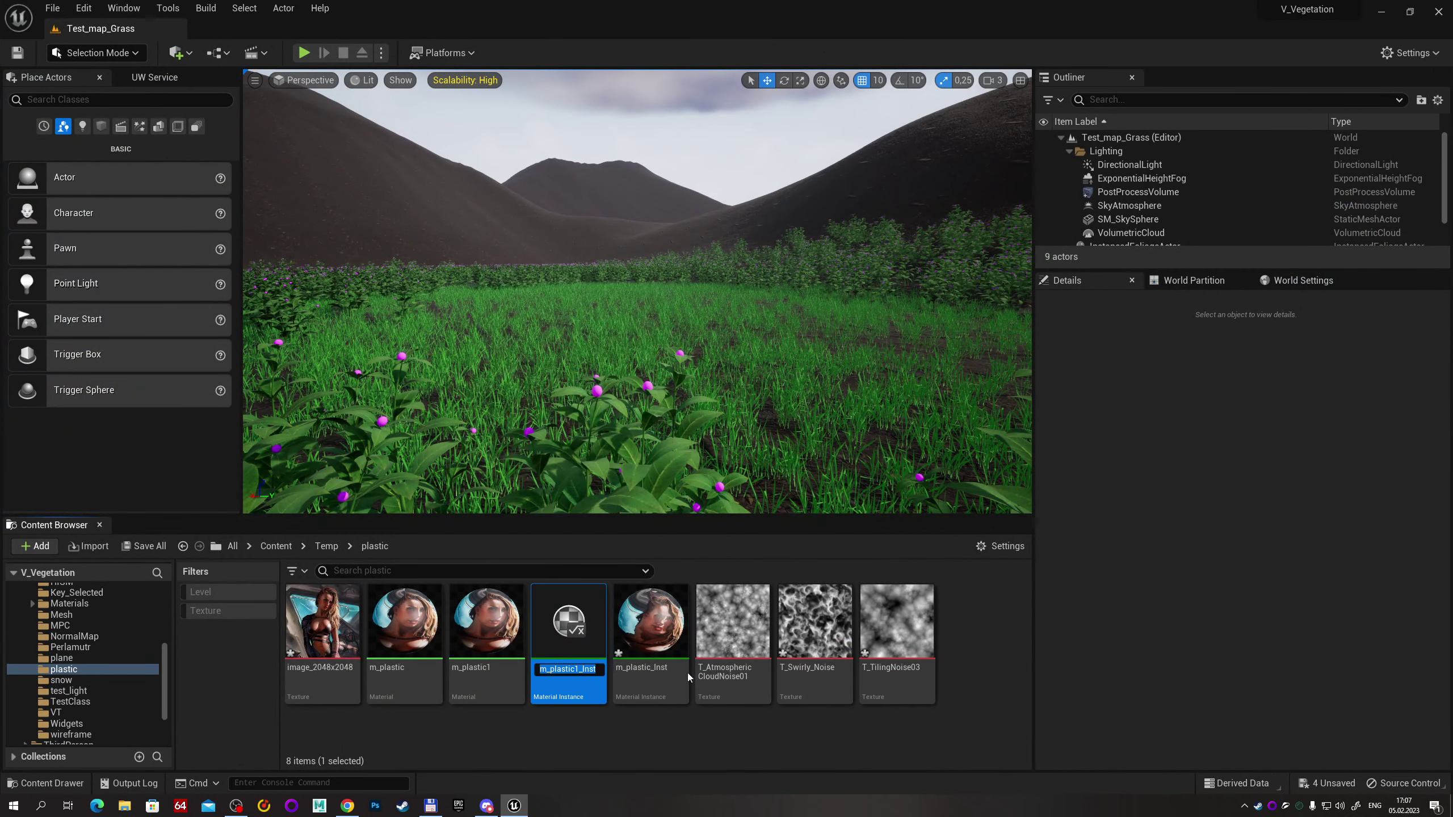
key(Return)
double_click(569, 621)
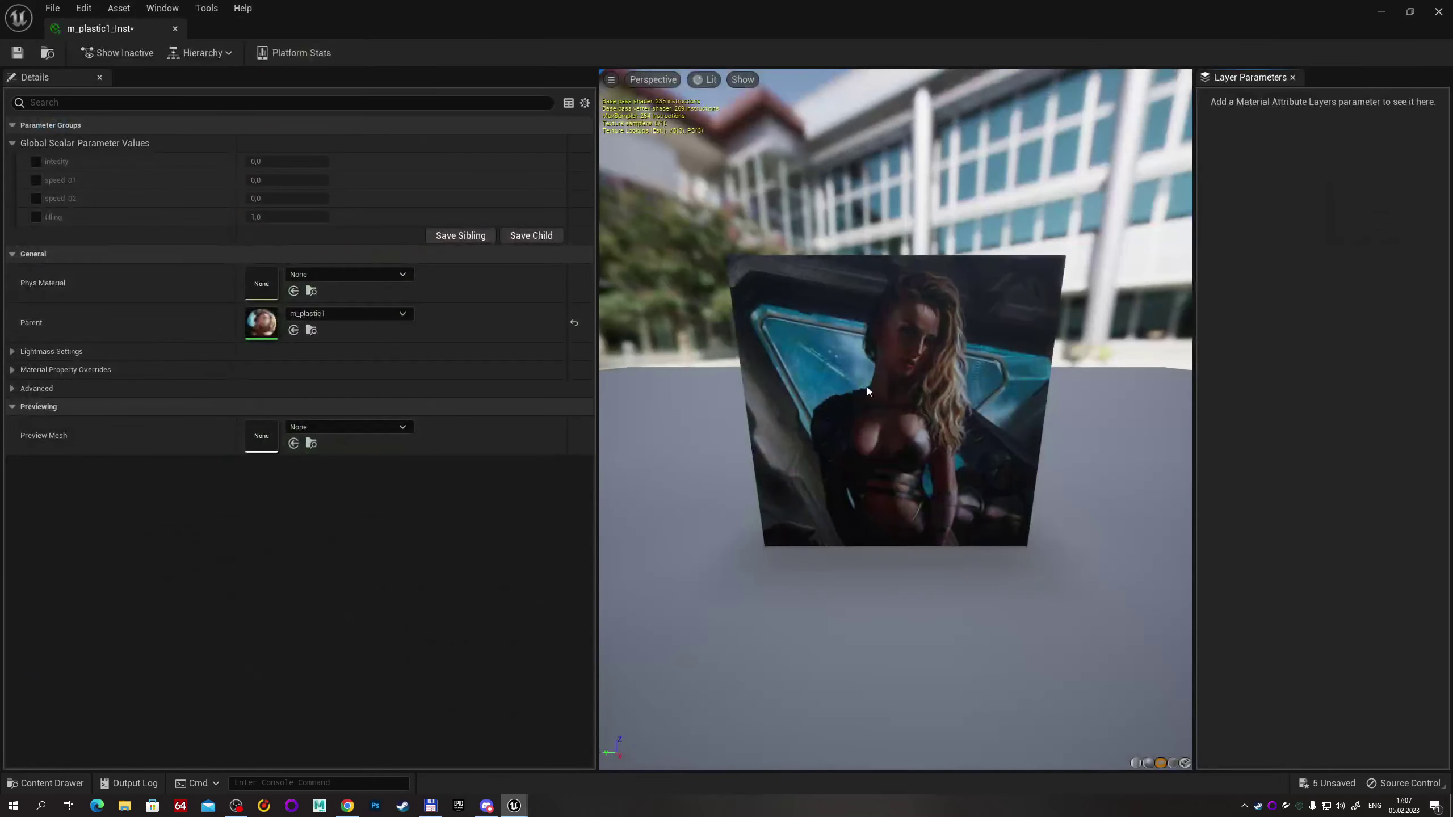
Override intesity 0,166667, speed_01 0,06, speed_02 -0,093333 and tilling 0,406667.
scroll(872, 405, up, 5)
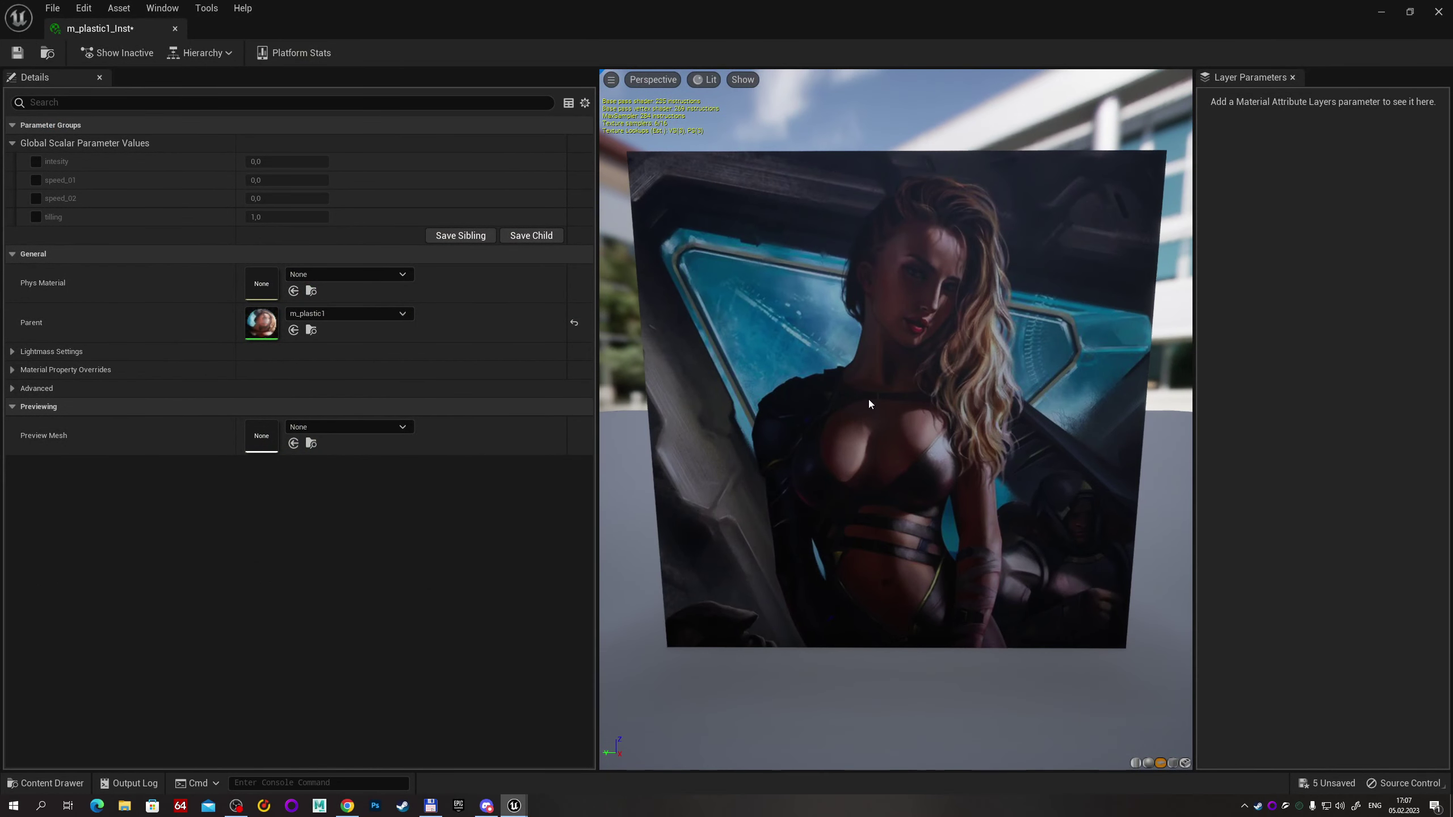
click(35, 162)
click(36, 180)
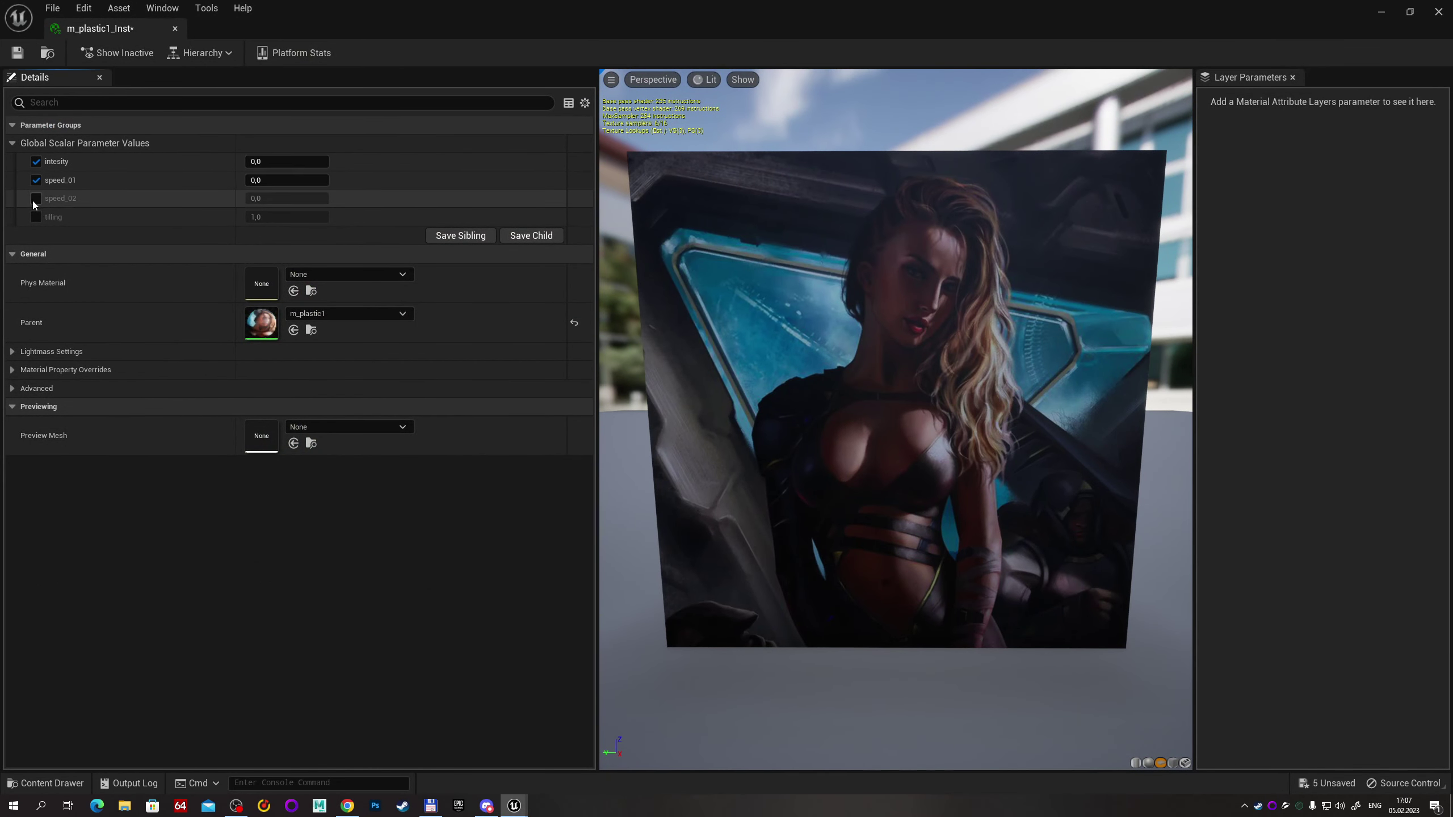
click(35, 198)
drag(271, 216, 252, 217)
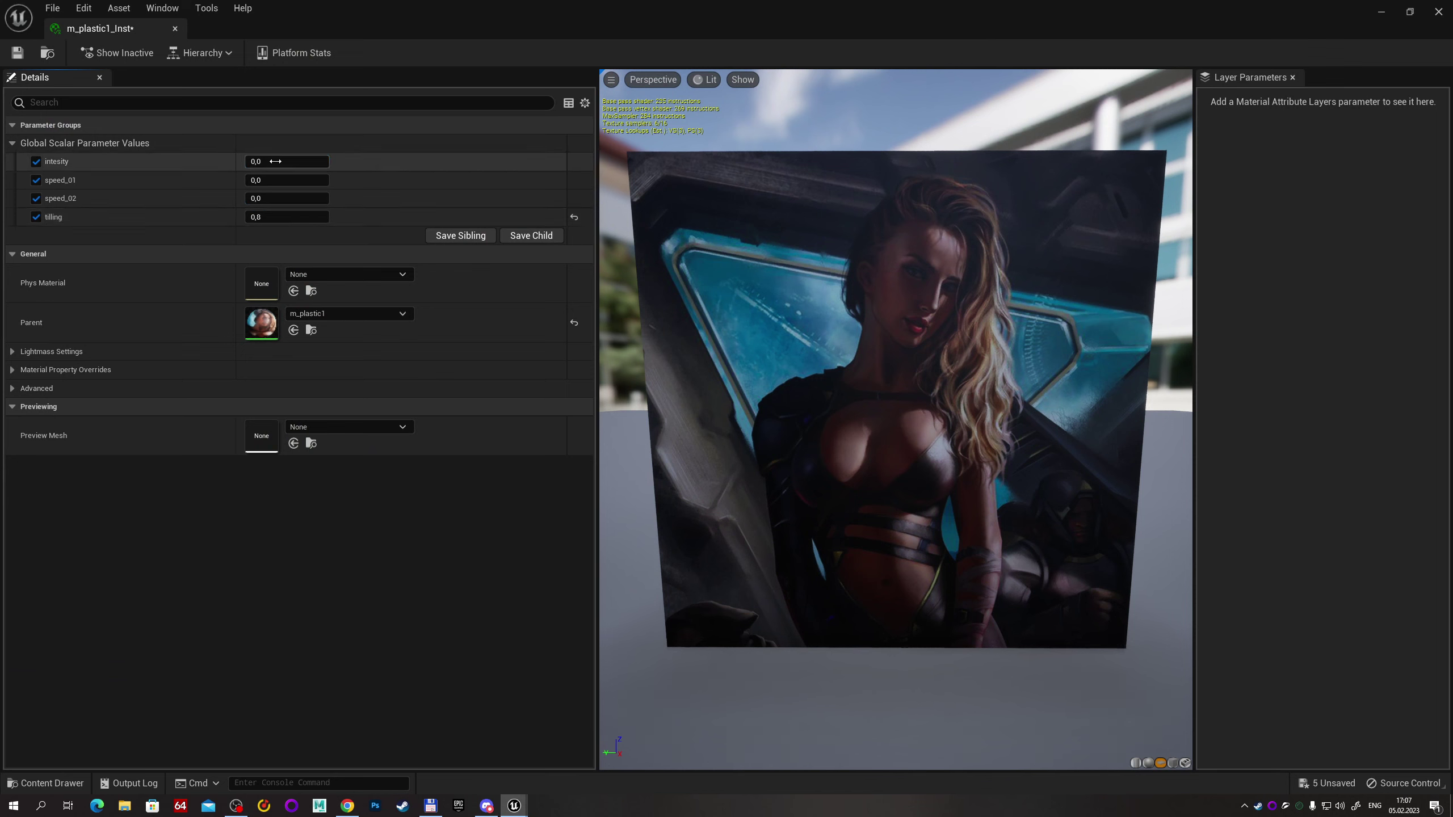
mouse_move(281, 162)
mouse_down()
mouse_move(298, 161)
mouse_move(251, 217)
mouse_up()
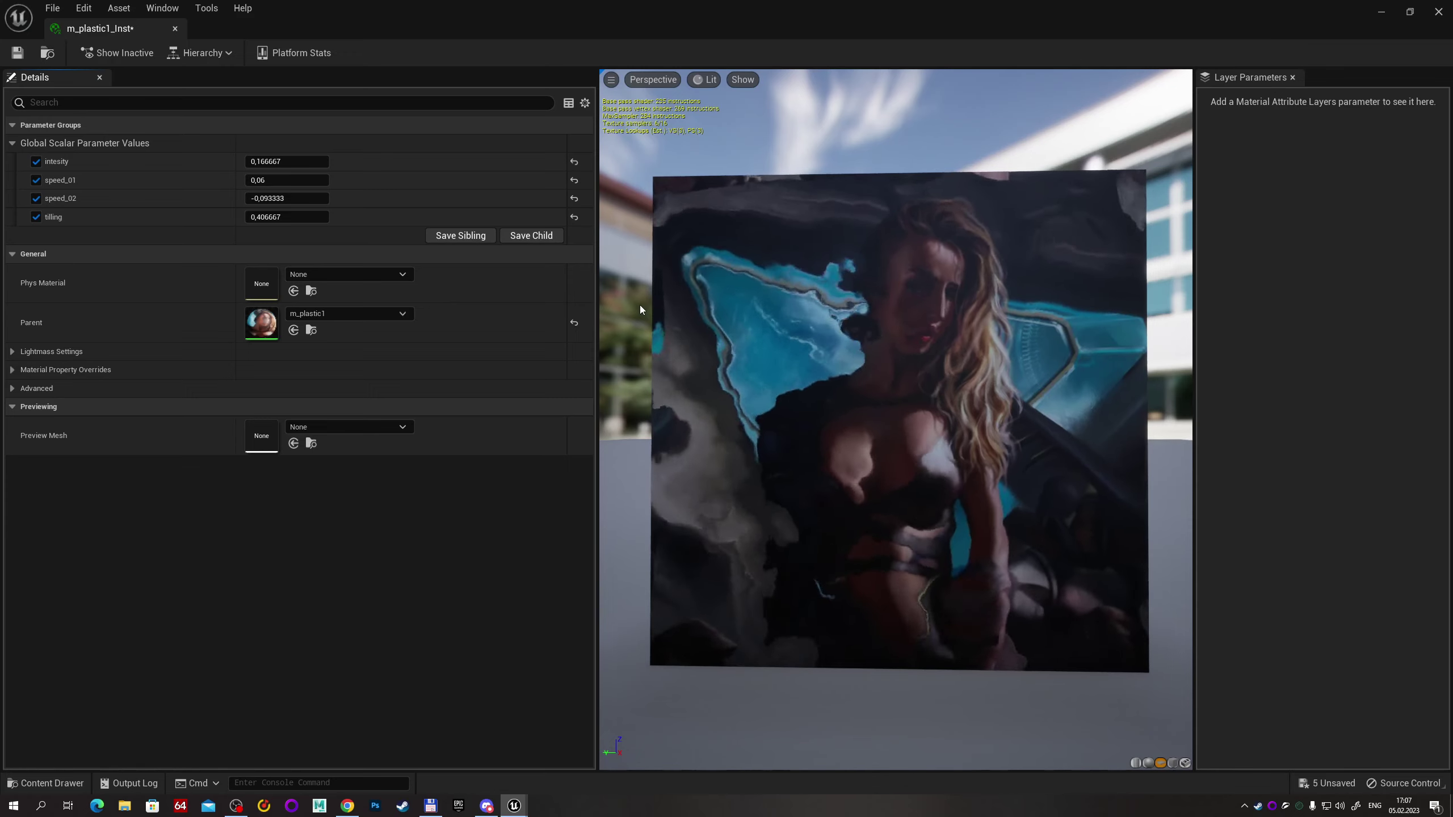
scroll(807, 338, down, 3)
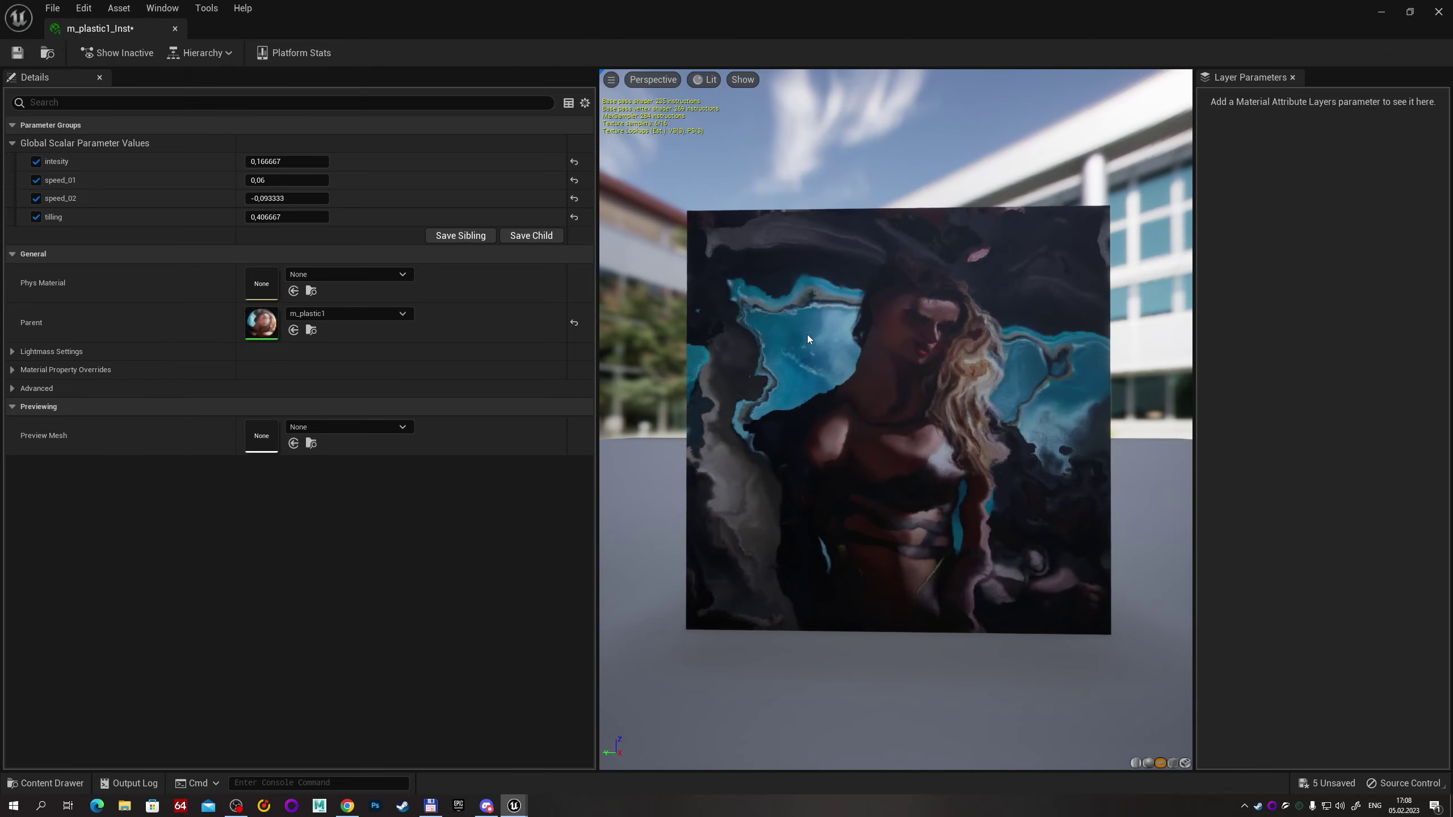
drag(807, 334, 808, 332)
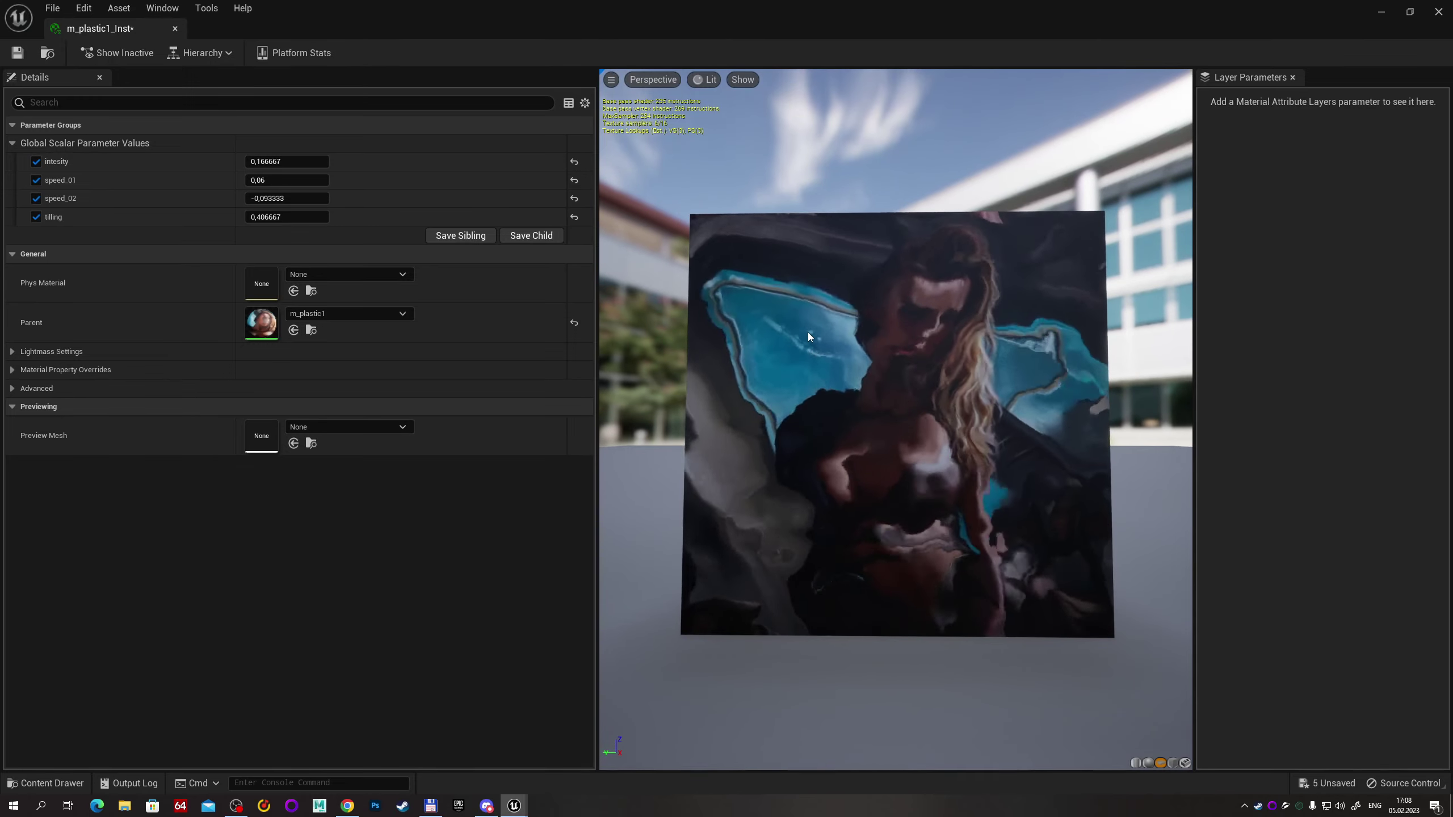
Reopen the m_plastic1 parent material in a maximized editor window.
double_click(435, 5)
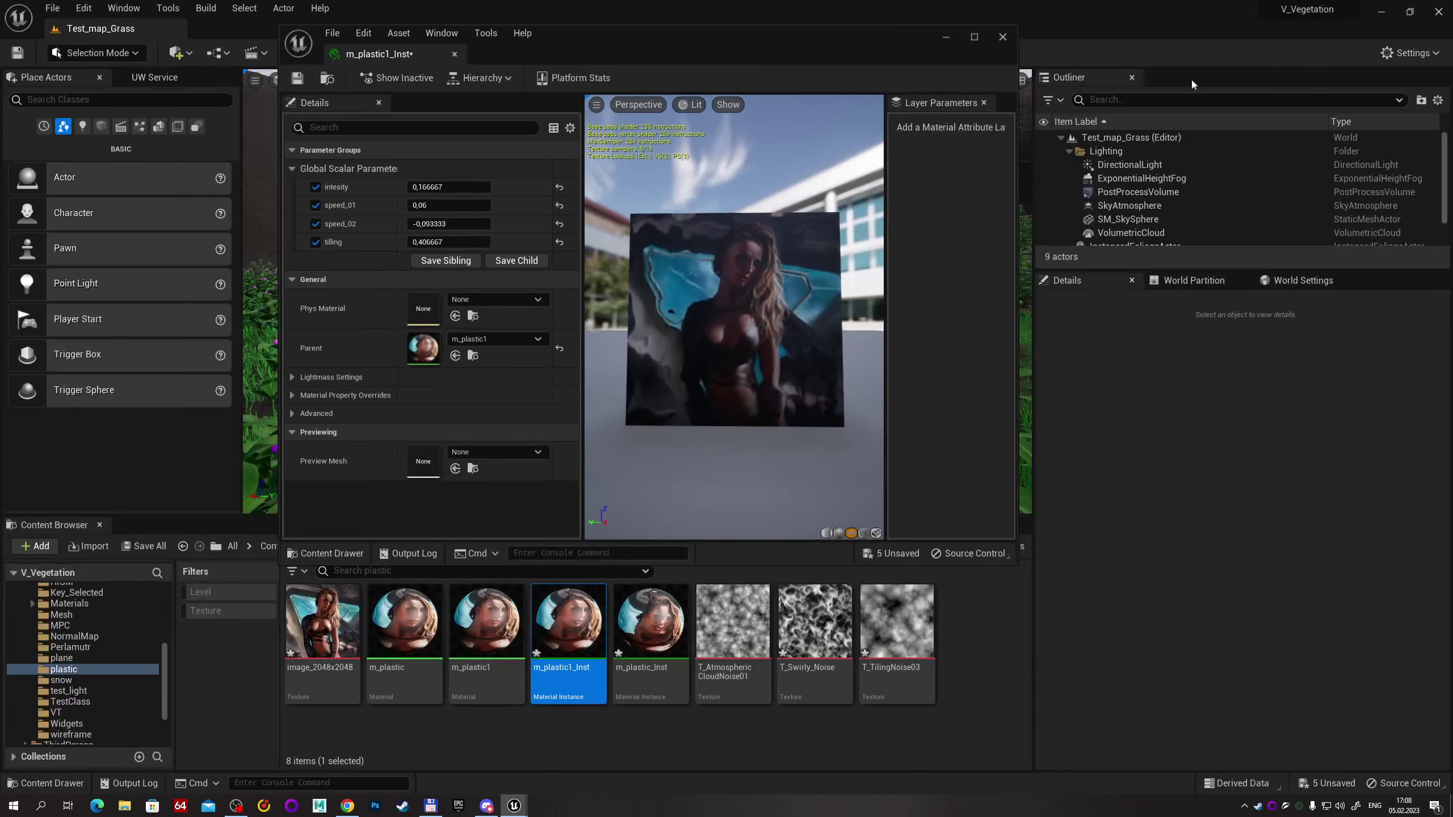
click(546, 589)
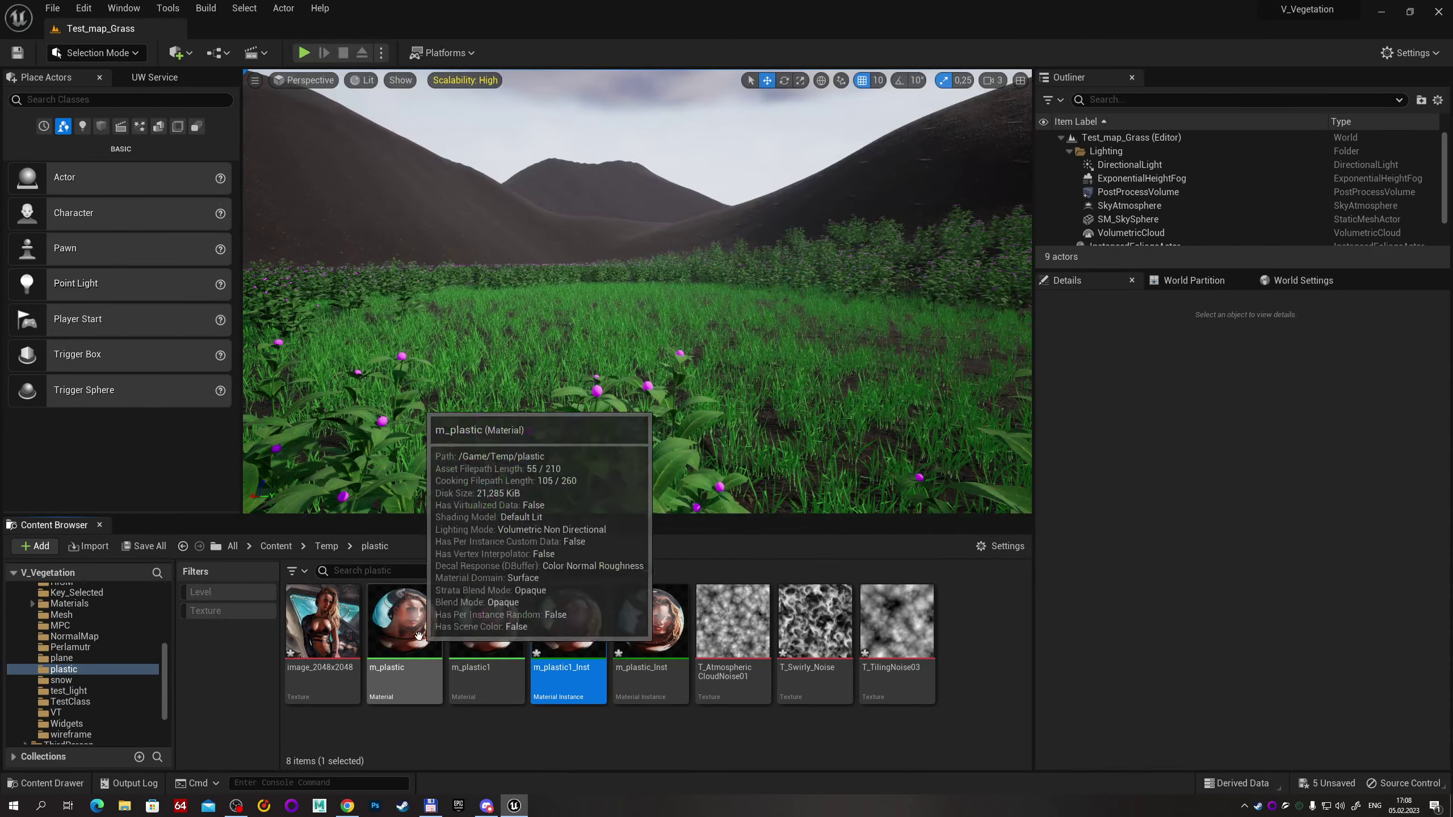
double_click(486, 622)
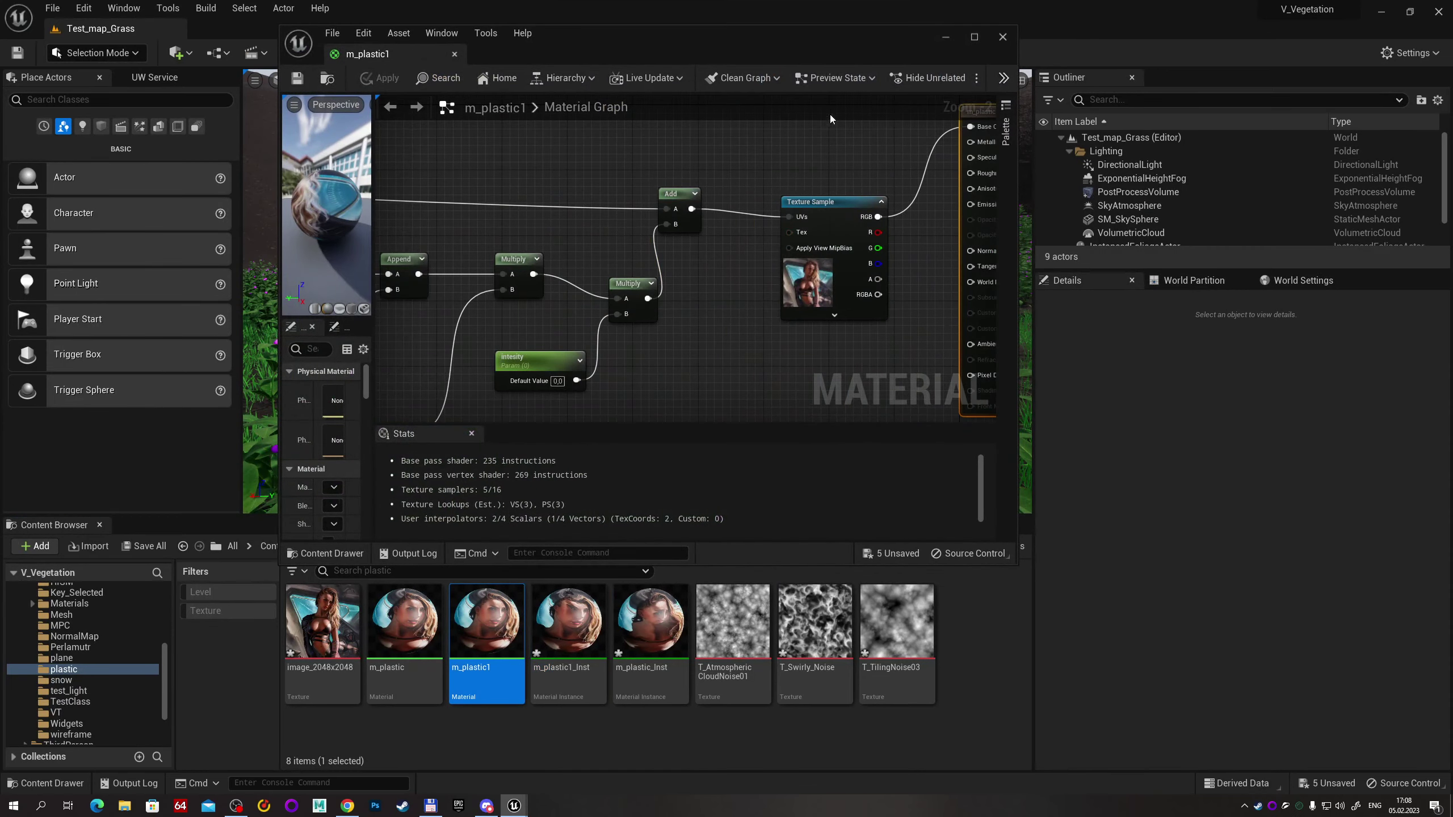
double_click(867, 39)
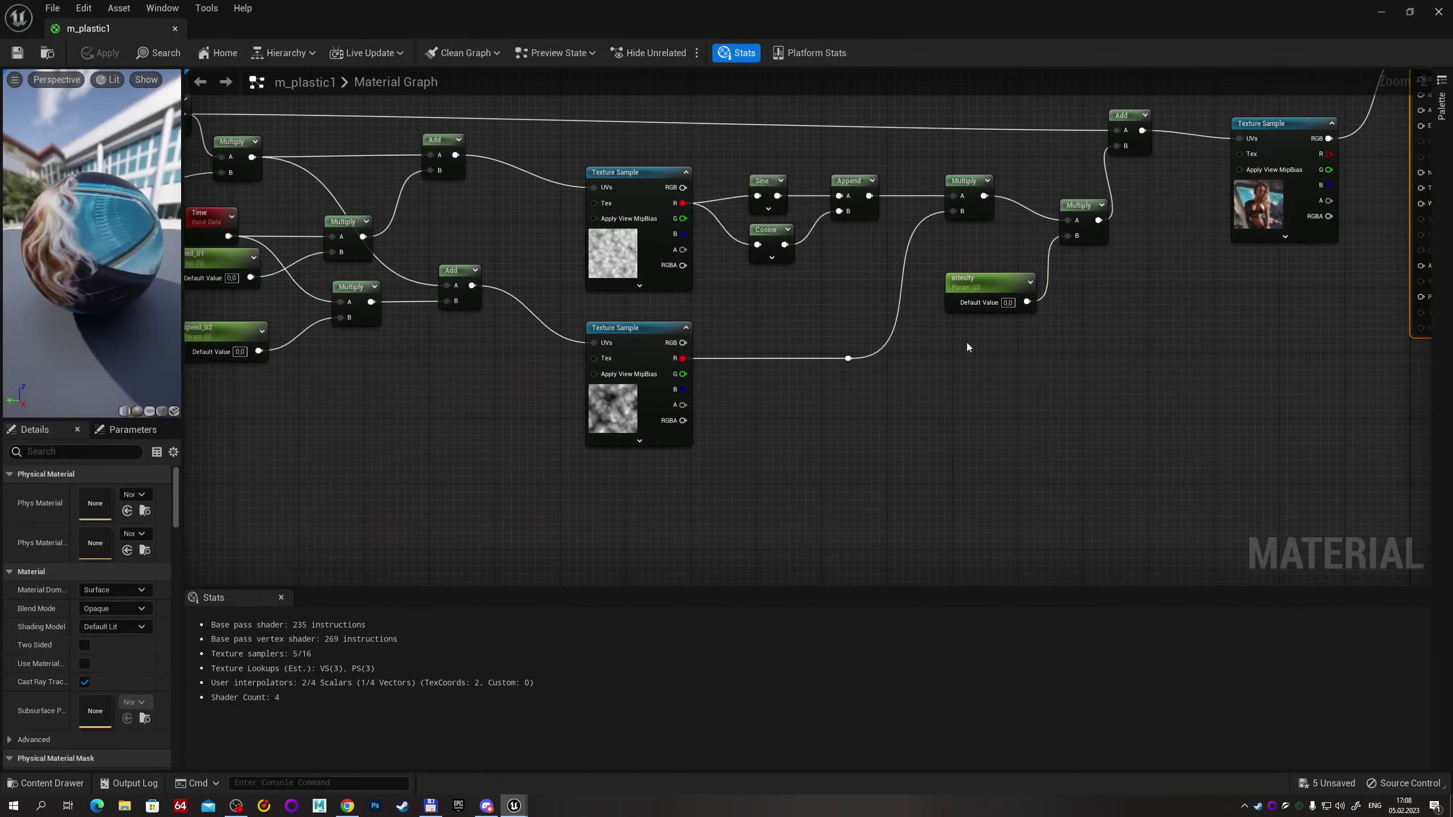
Move the speed_02, Multiply, Texture Sample and Add nodes of the lower noise branch down.
click(634, 173)
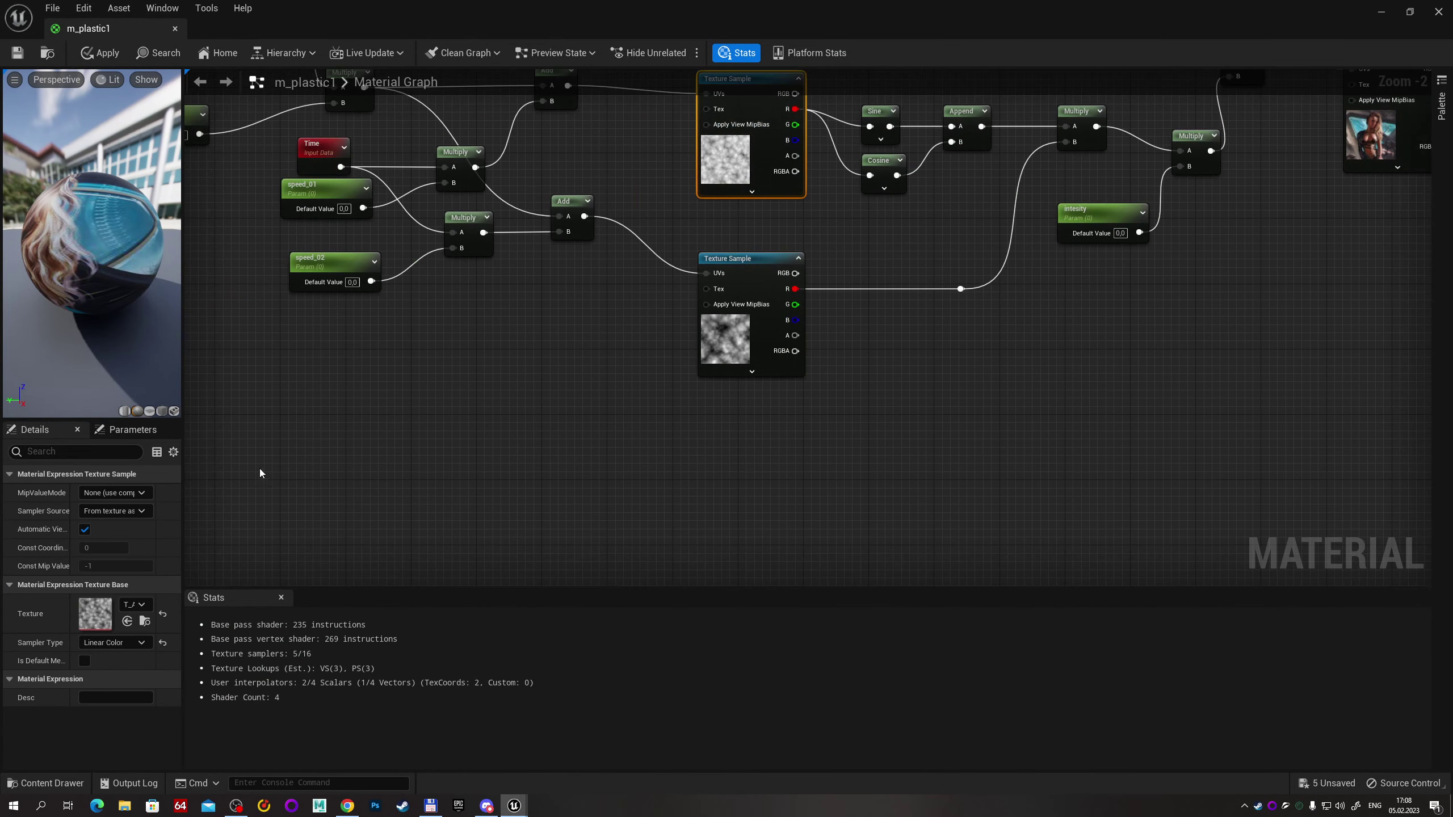
mouse_move(269, 473)
mouse_down()
mouse_move(771, 243)
mouse_move(770, 388)
mouse_up()
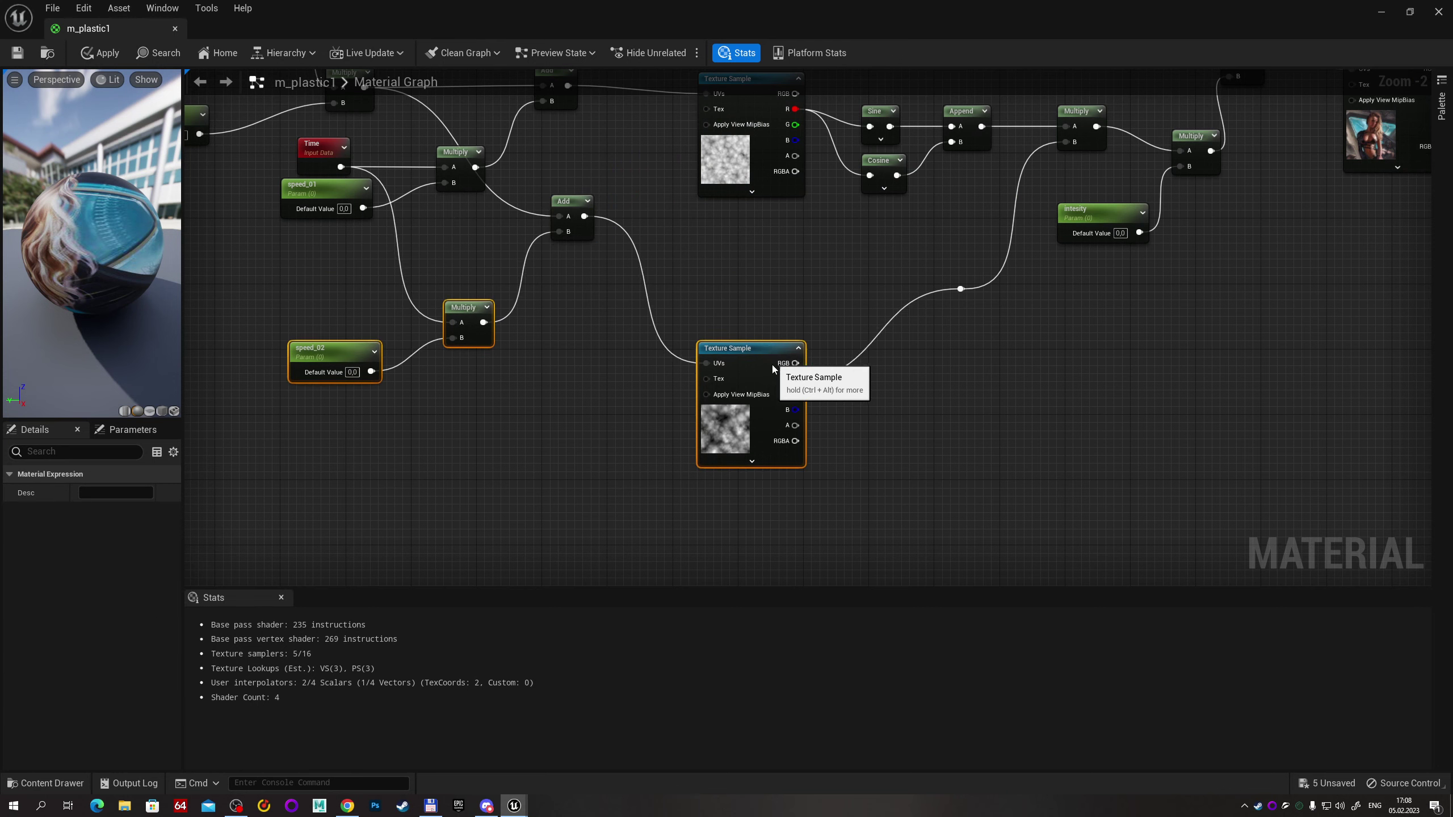
click(606, 275)
drag(578, 206, 577, 336)
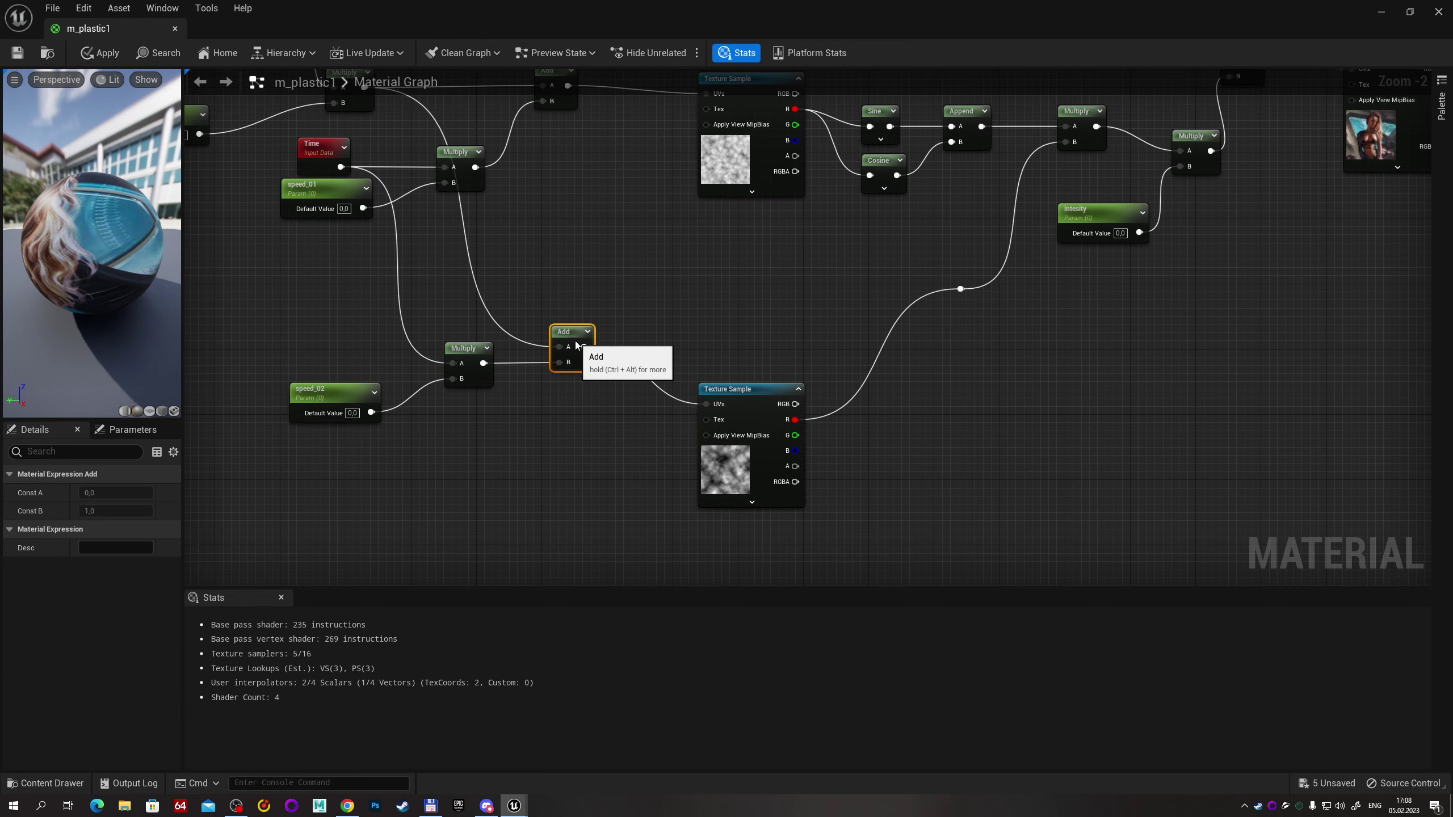
right_drag(906, 61, 816, 157)
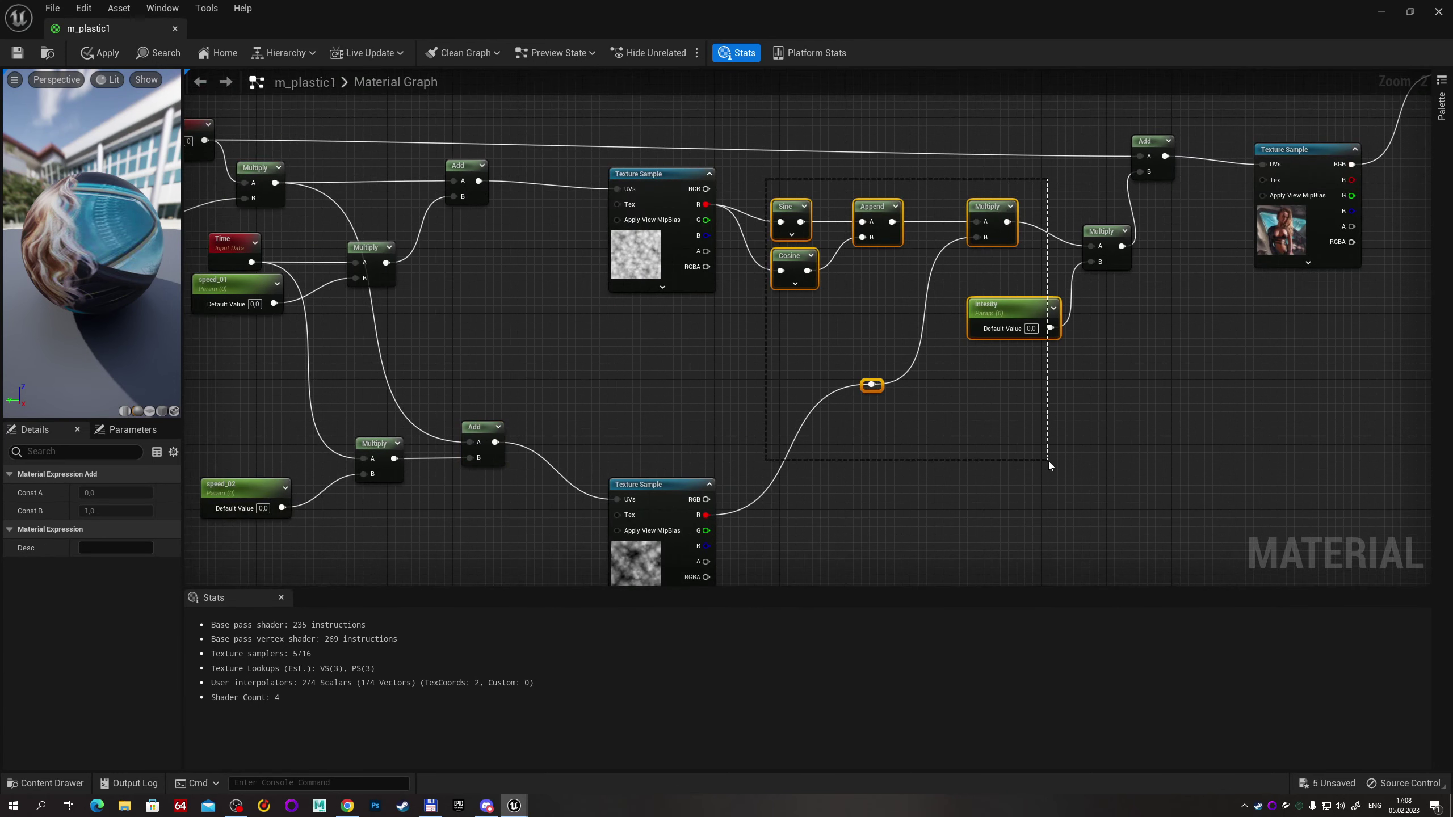
Move the Sine, Cosine, Append, Multiply and intesity chain further right.
drag(1050, 465, 1050, 466)
scroll(816, 240, down, 2)
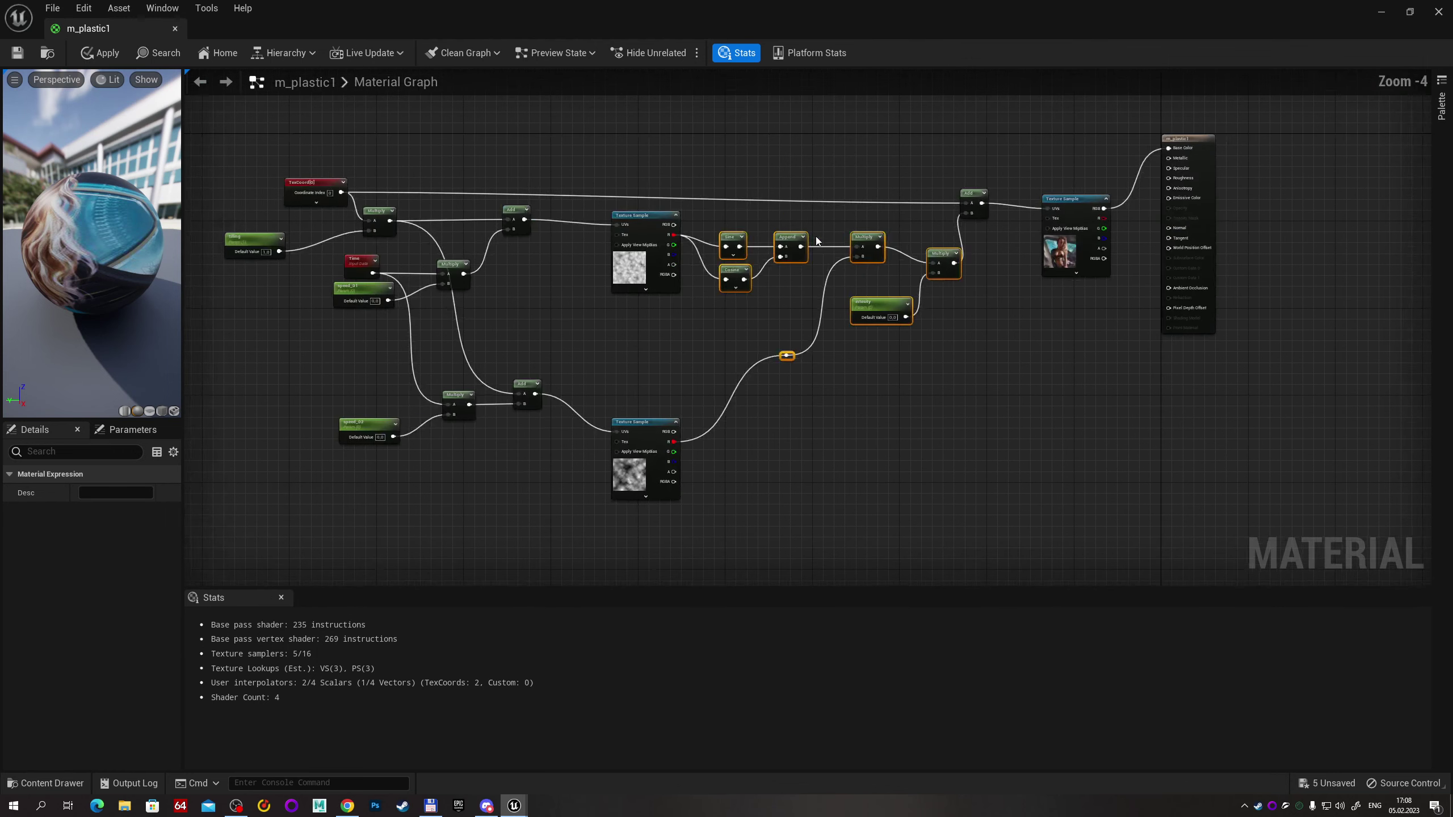
right_drag(817, 240, 675, 258)
drag(1123, 475, 1124, 475)
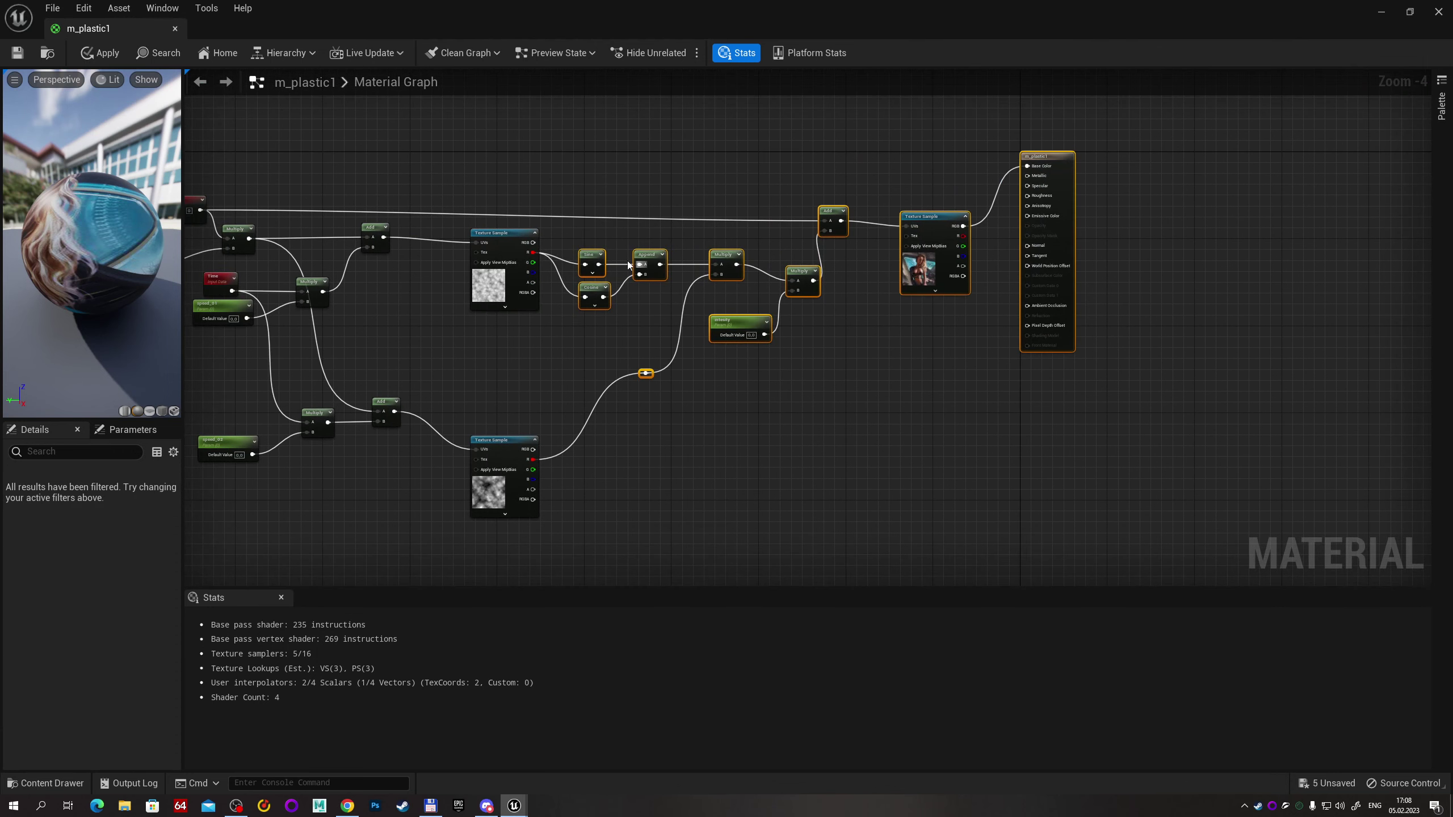
drag(617, 258, 784, 258)
scroll(584, 308, up, 4)
right_drag(584, 308, 649, 275)
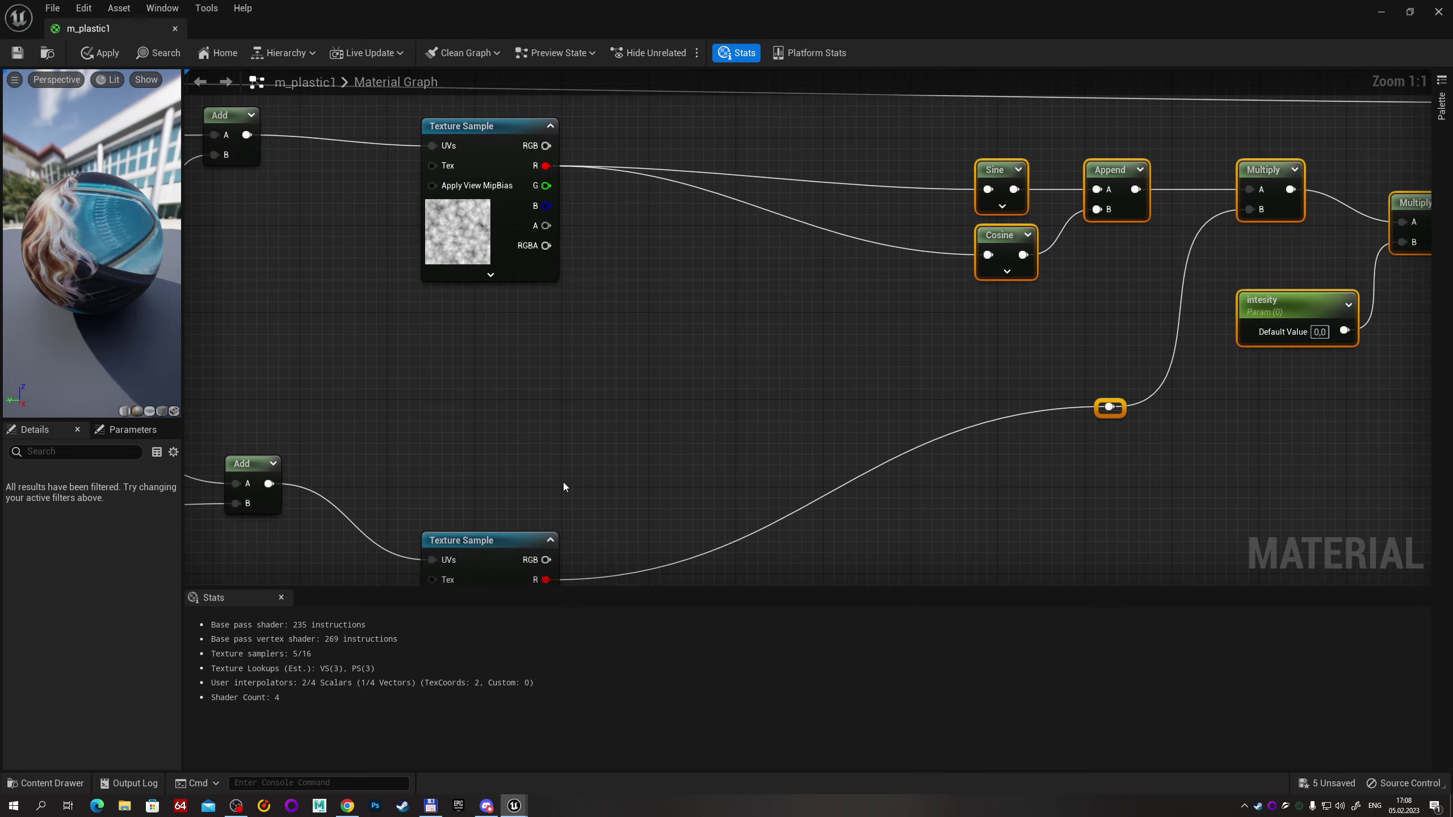
Try a test Add combining both noise samples' red channels, then delete it.
drag(545, 165, 640, 287)
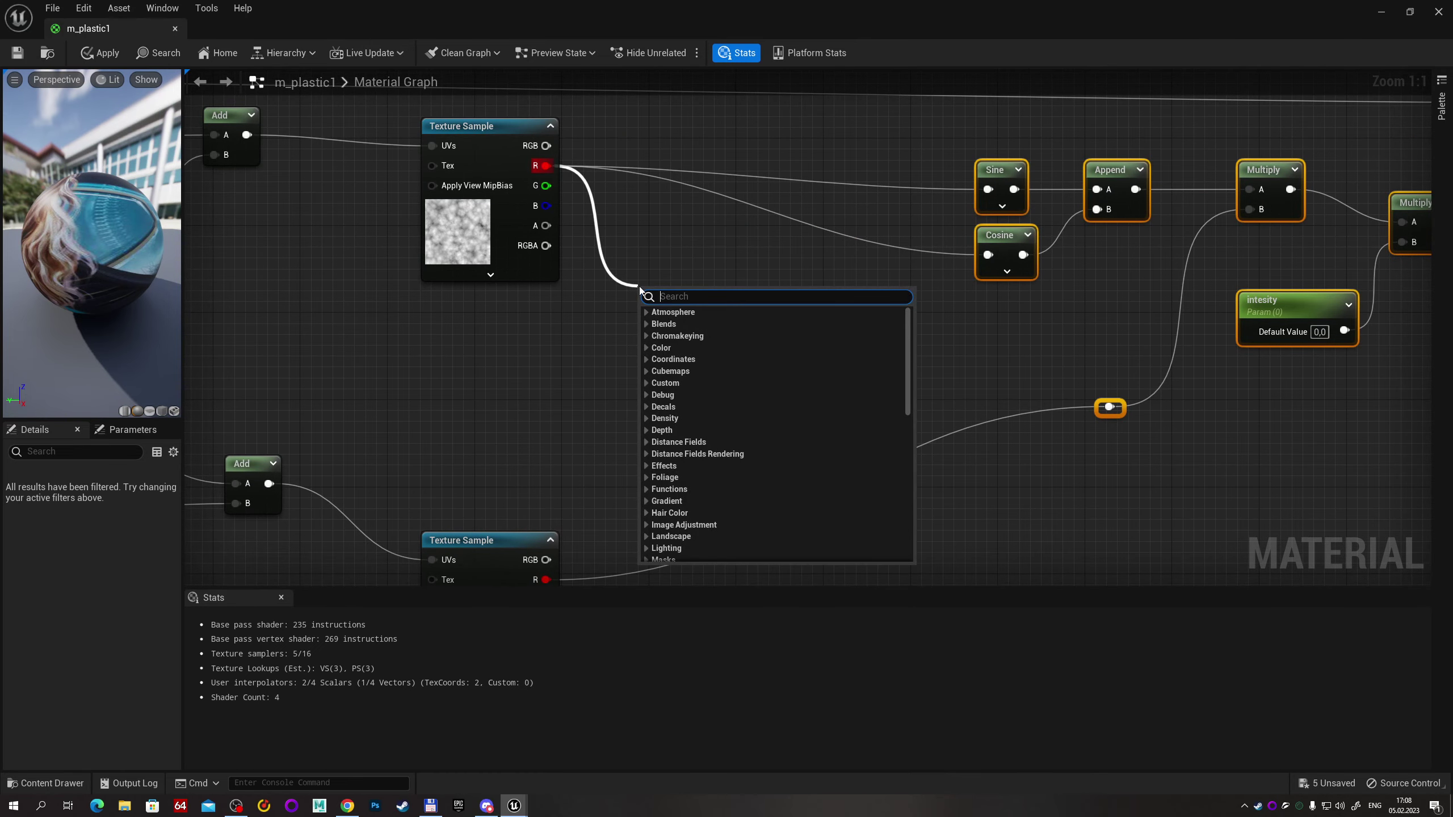
text(add)
key(Return)
right_drag(570, 559, 575, 528)
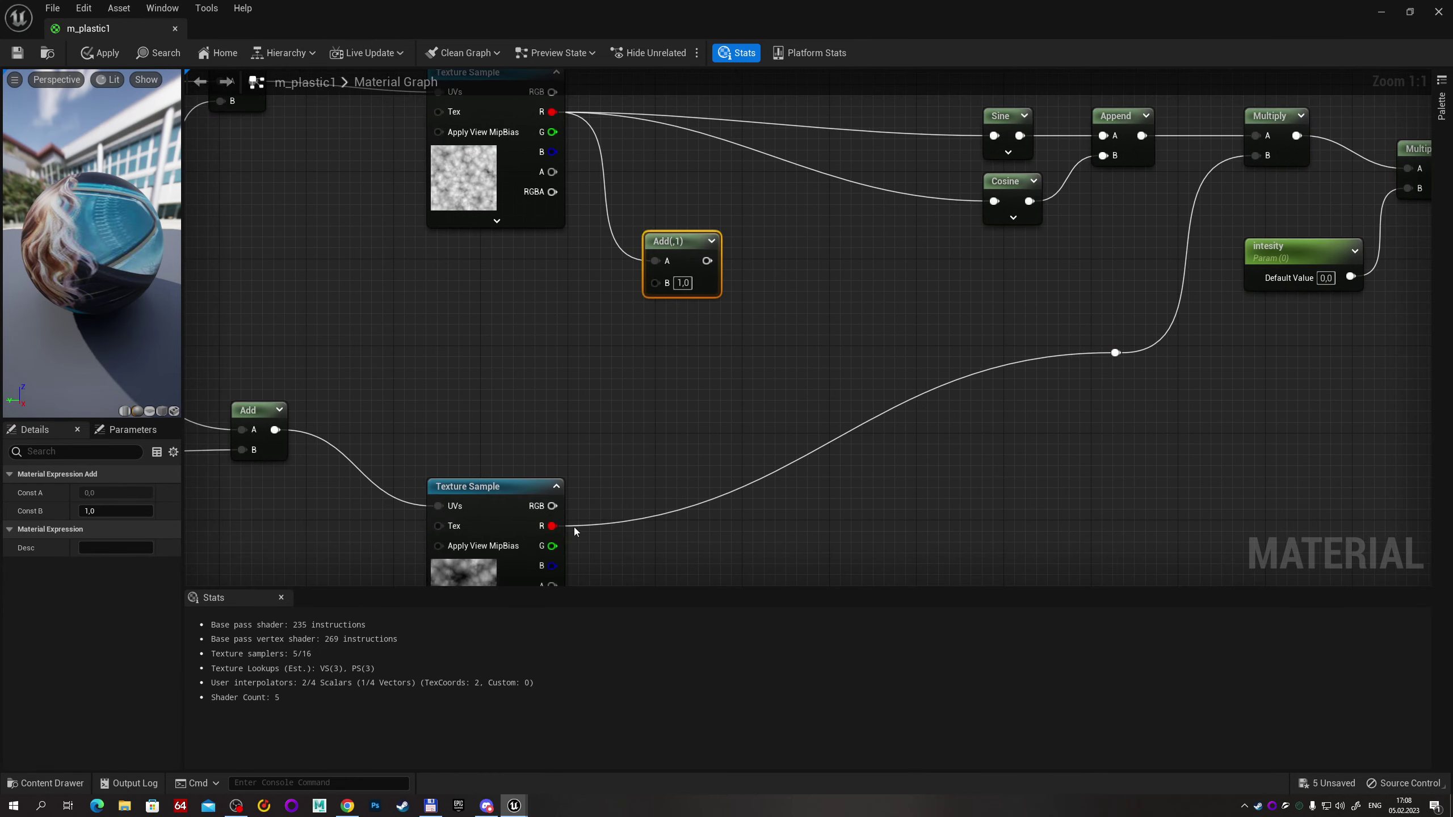
drag(552, 526, 661, 296)
click(567, 380)
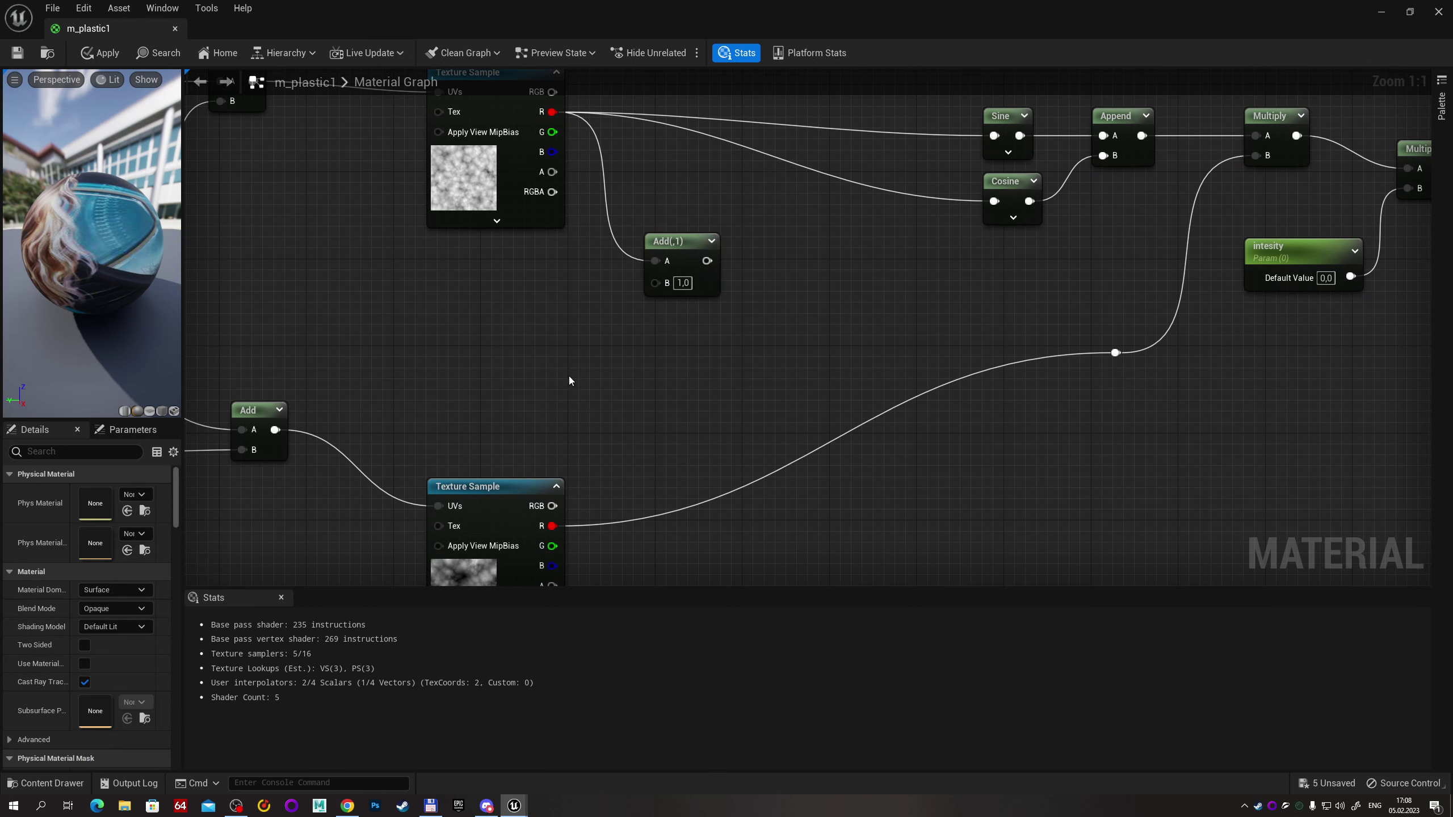
drag(552, 525, 655, 280)
right_drag(811, 263, 698, 368)
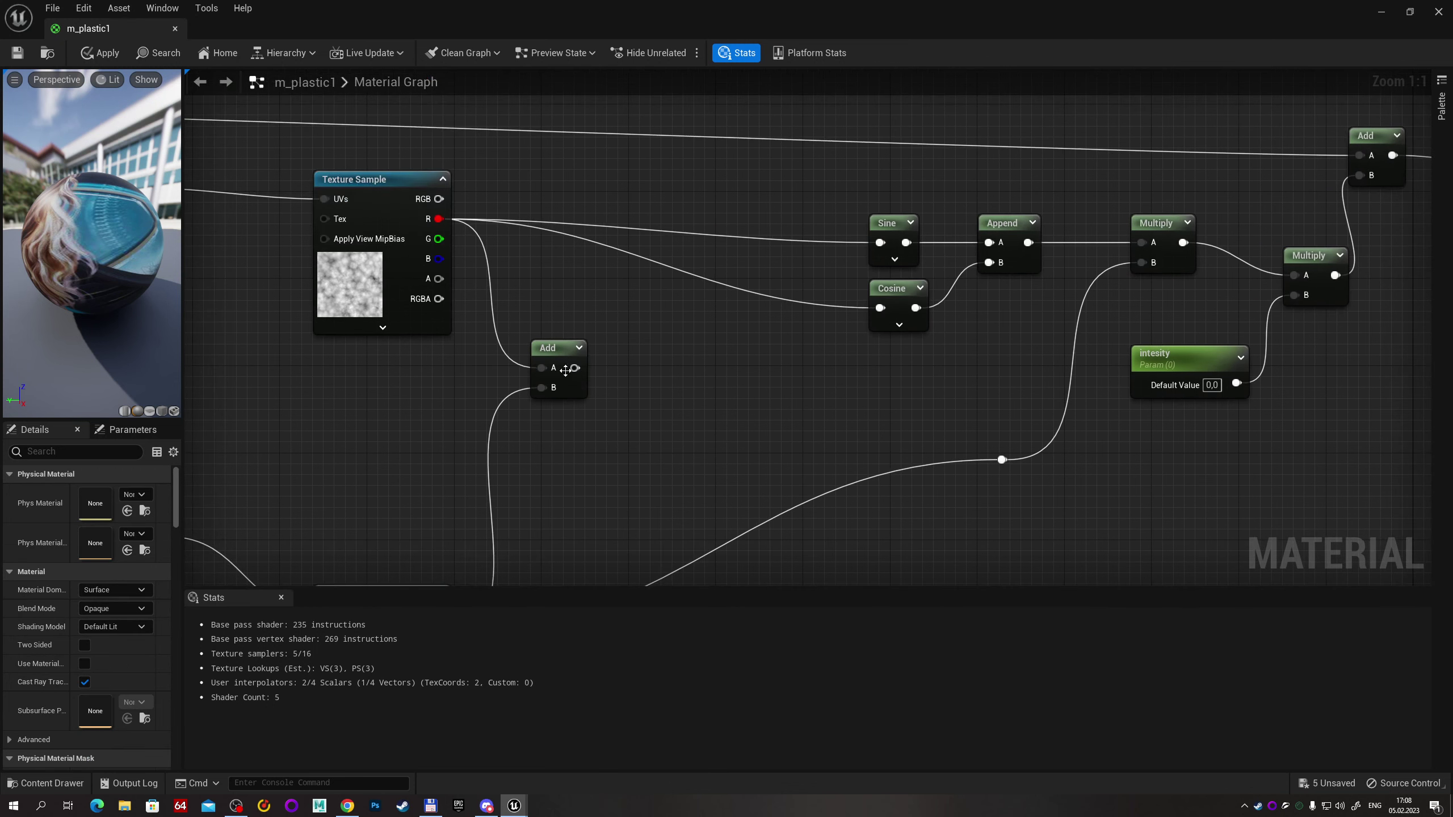
drag(574, 367, 797, 326)
right_drag(540, 395, 603, 305)
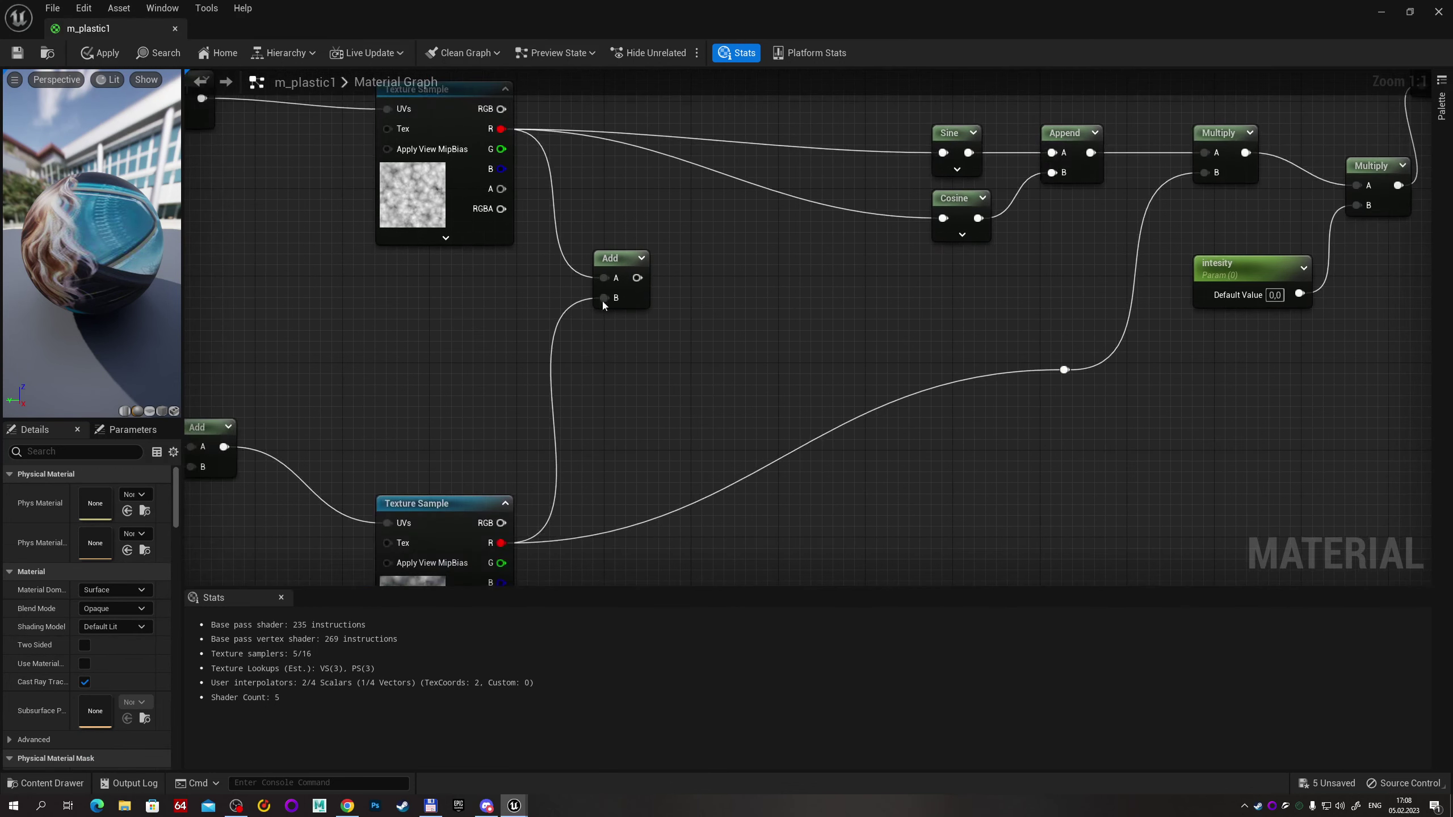
drag(564, 249, 669, 349)
key(Delete)
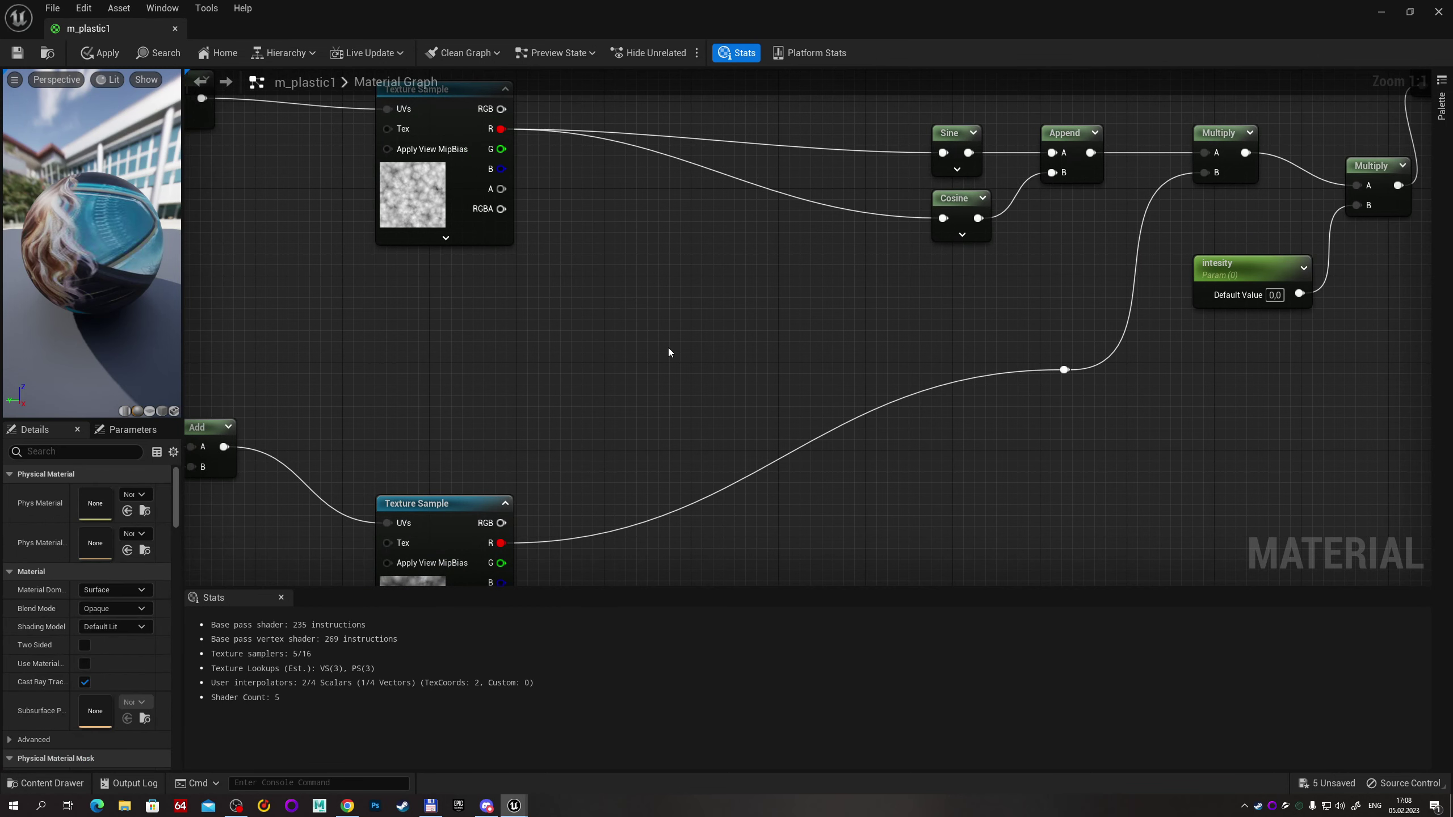
Raise the speed_02, Multiply, Add and lower Texture Sample branch.
scroll(675, 307, down, 2)
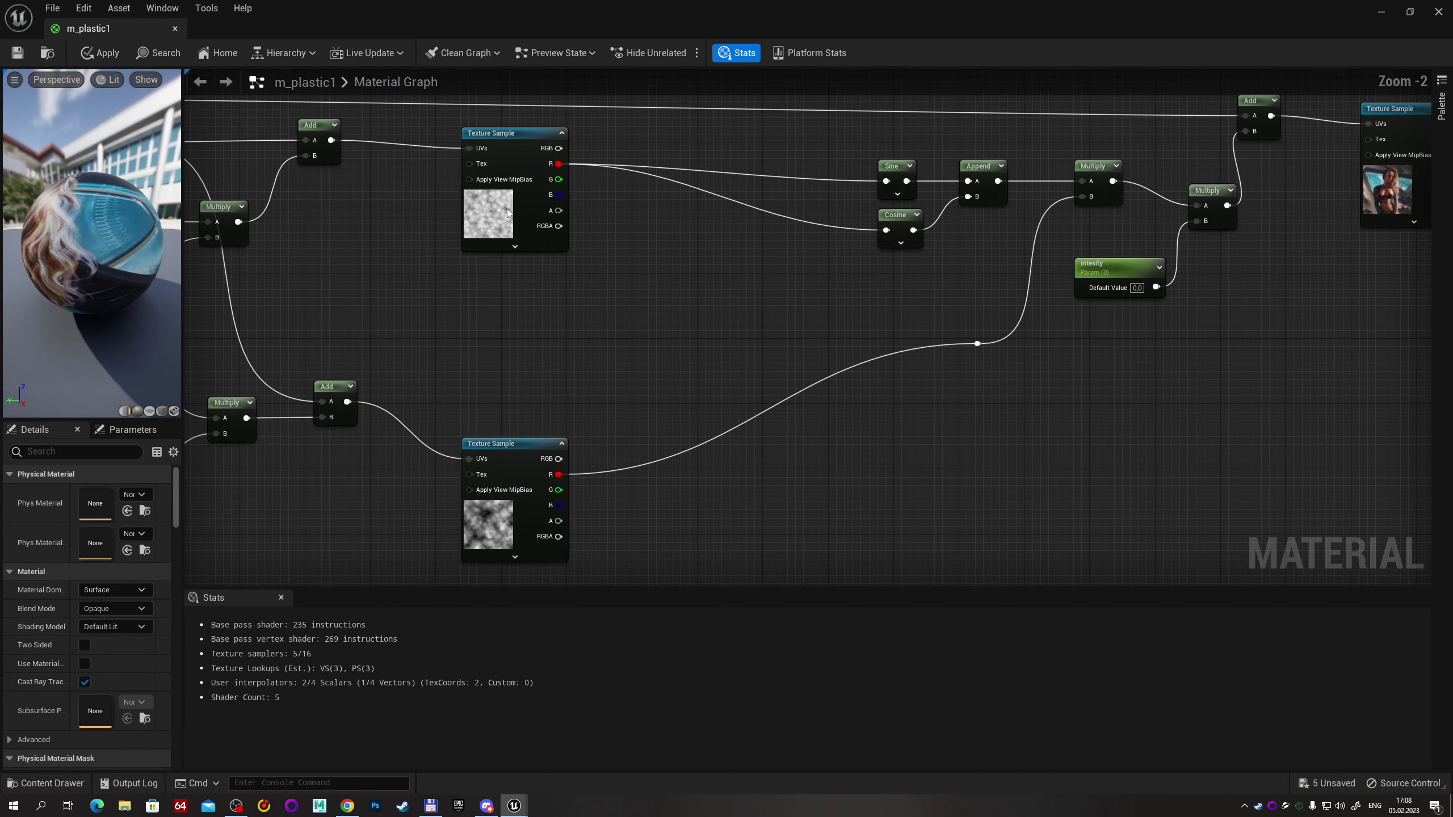
click(524, 142)
right_drag(689, 292, 819, 270)
drag(280, 334, 720, 540)
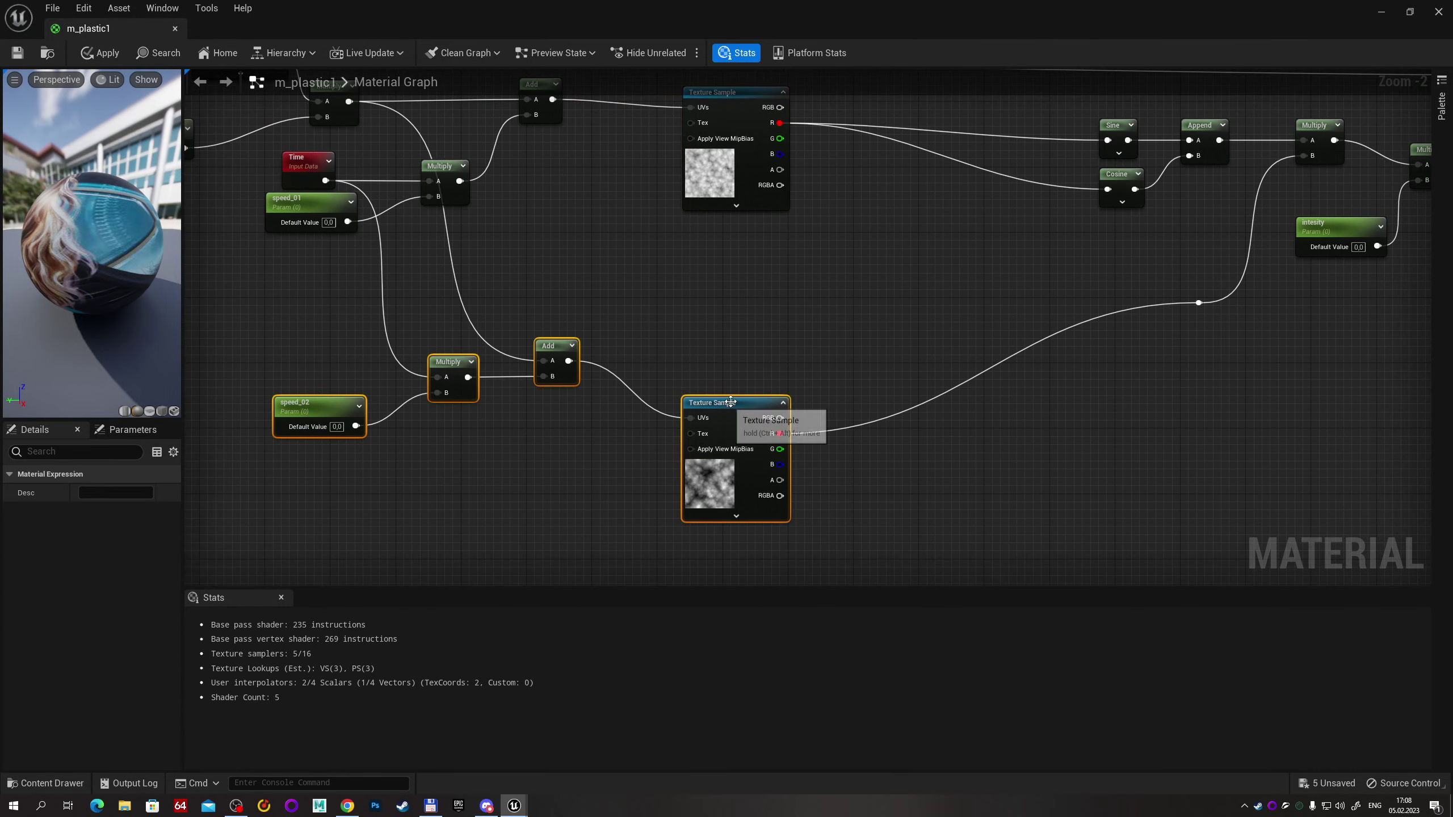
drag(732, 404, 722, 314)
Shift Time, speed_01 and their Multiply further left and view the material output end.
right_drag(609, 229, 665, 343)
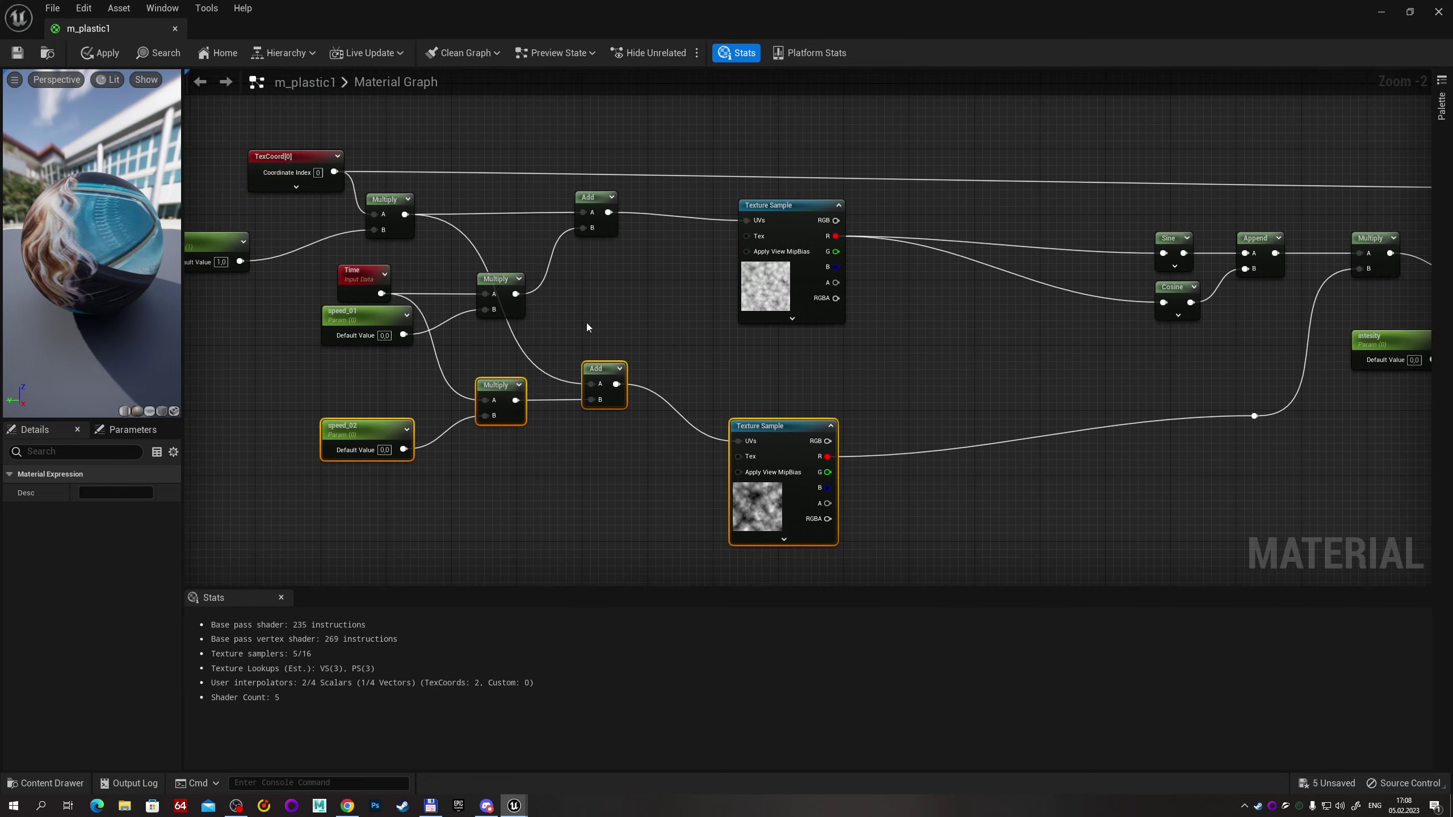
click(357, 340)
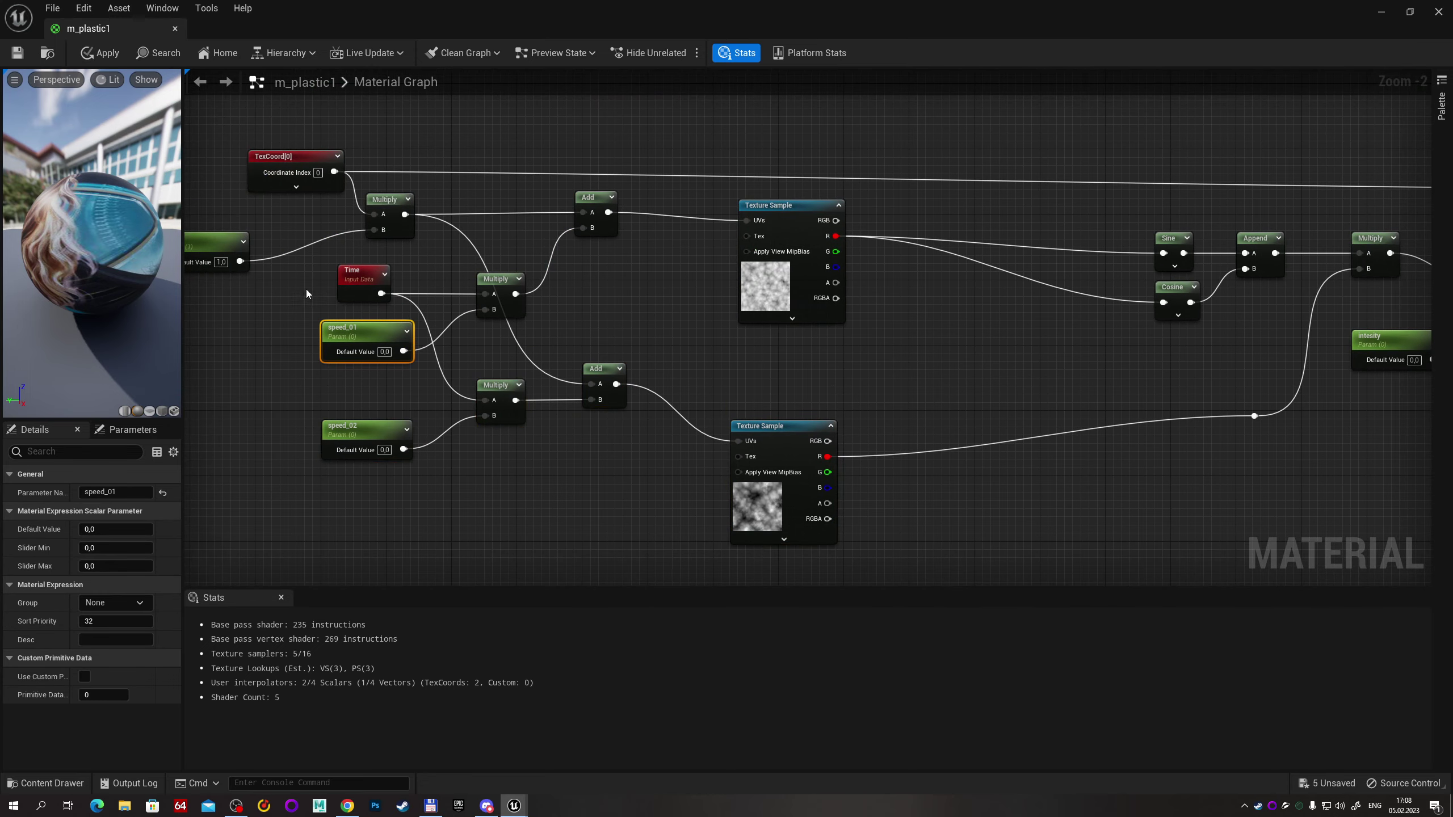
drag(486, 283, 387, 309)
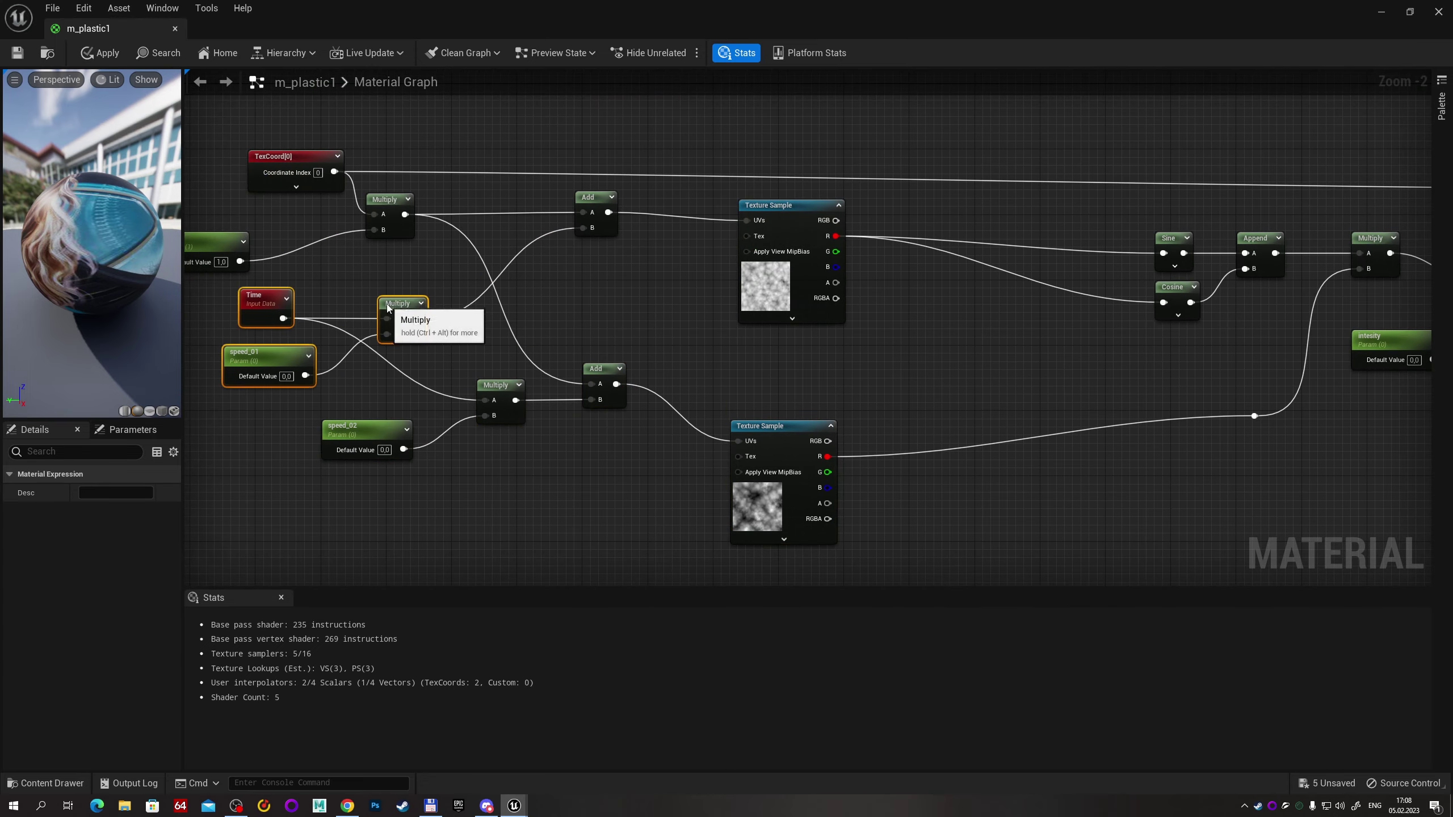
click(456, 268)
mouse_move(785, 275)
right_down()
mouse_move(343, 272)
mouse_move(247, 326)
right_up()
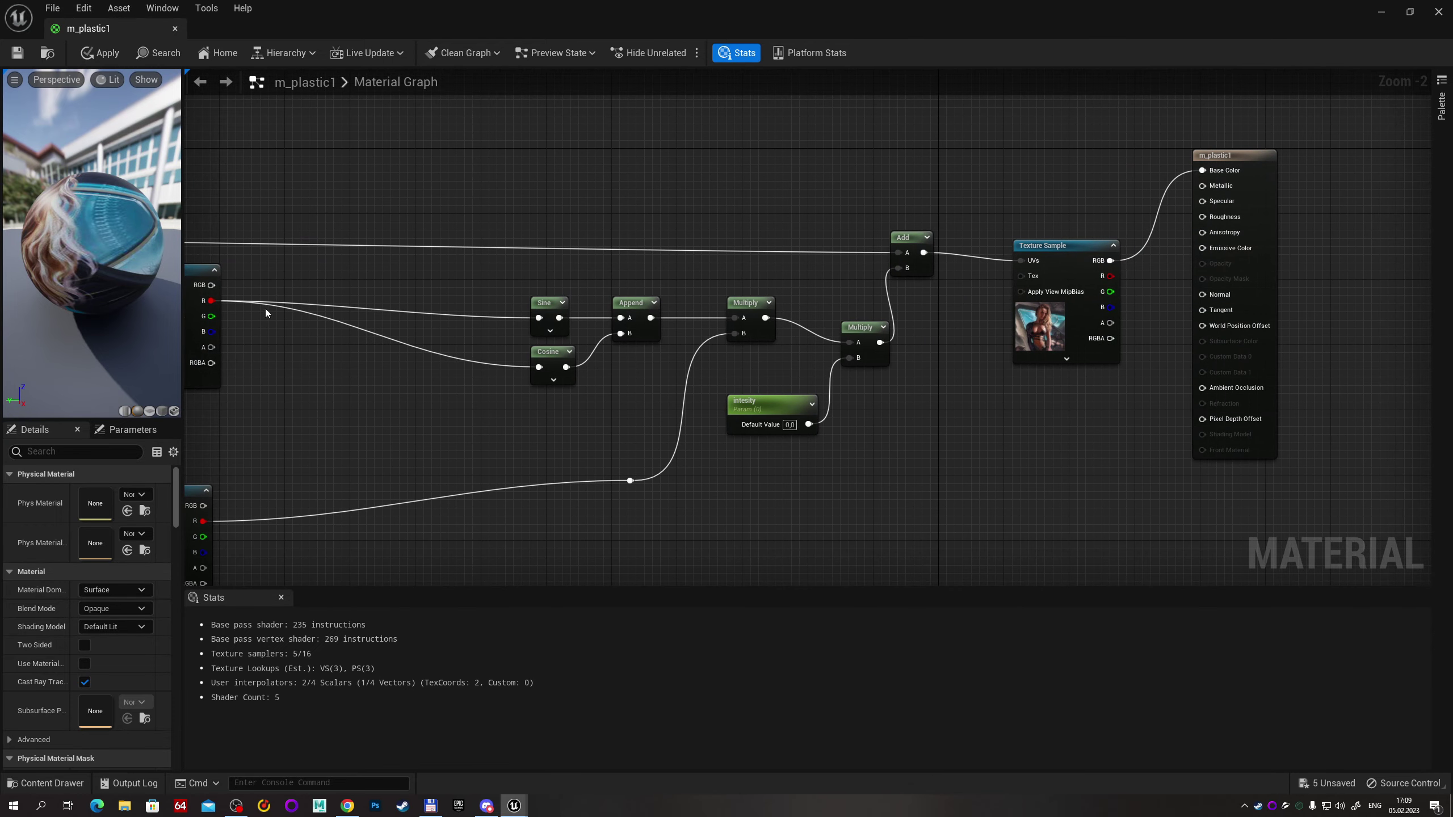